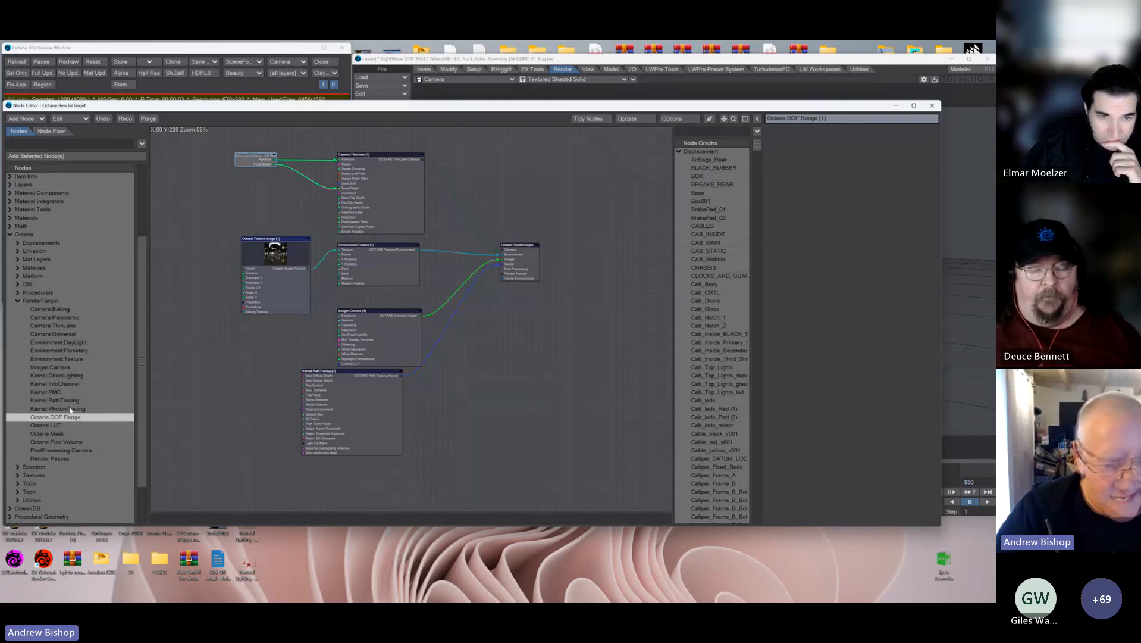
# Step: Locate the Octane DOF Range node in the Octane RenderTarget category of the node list
pyautogui.click(18, 300)
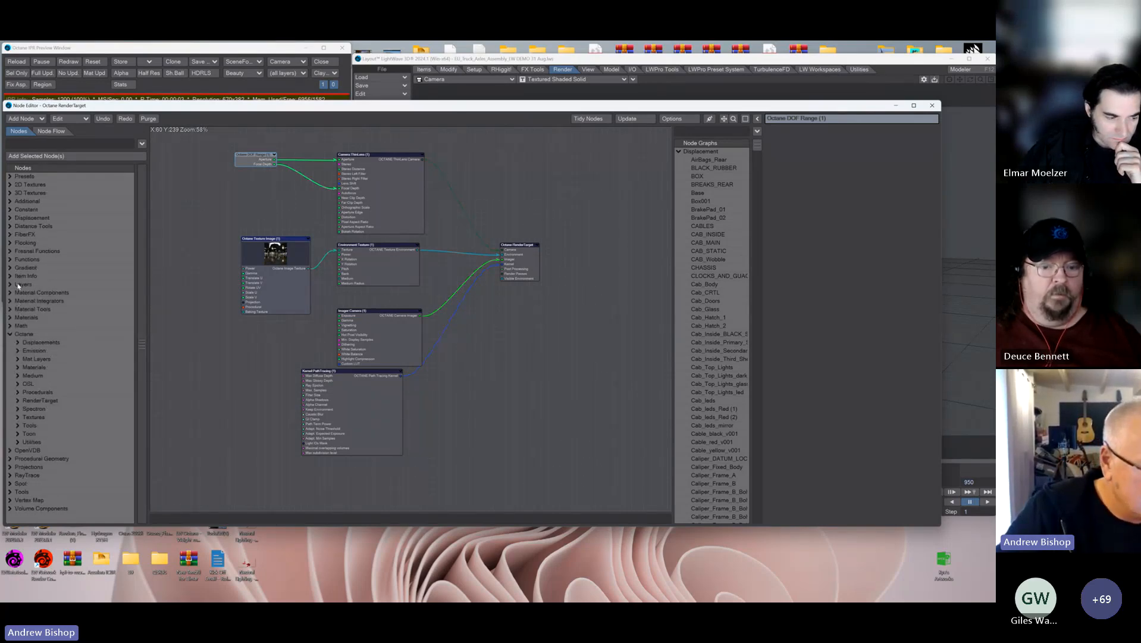
pyautogui.click(17, 401)
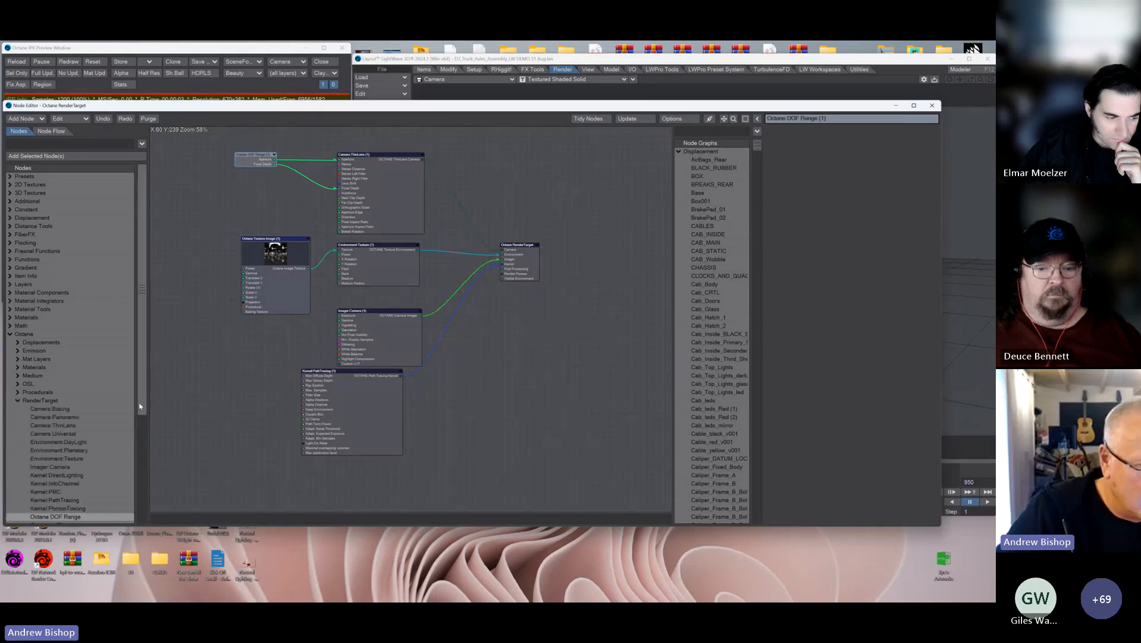
pyautogui.scroll(-4, 48, 411)
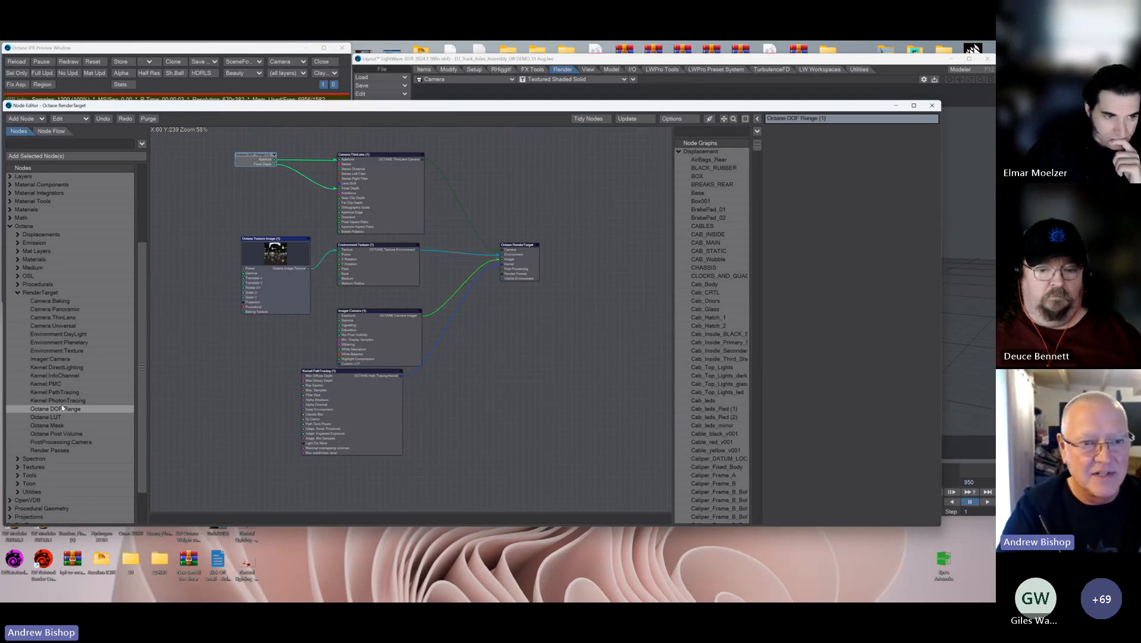
# Step: Open the Octane DOF Range node's settings, toggle Use LightWave's camera F-Stop on and back off, and accept with Octane_Focal_Target as target
pyautogui.moveTo(252, 159)
pyautogui.mouseDown()
pyautogui.moveTo(241, 172)
pyautogui.moveTo(255, 174)
pyautogui.mouseUp()
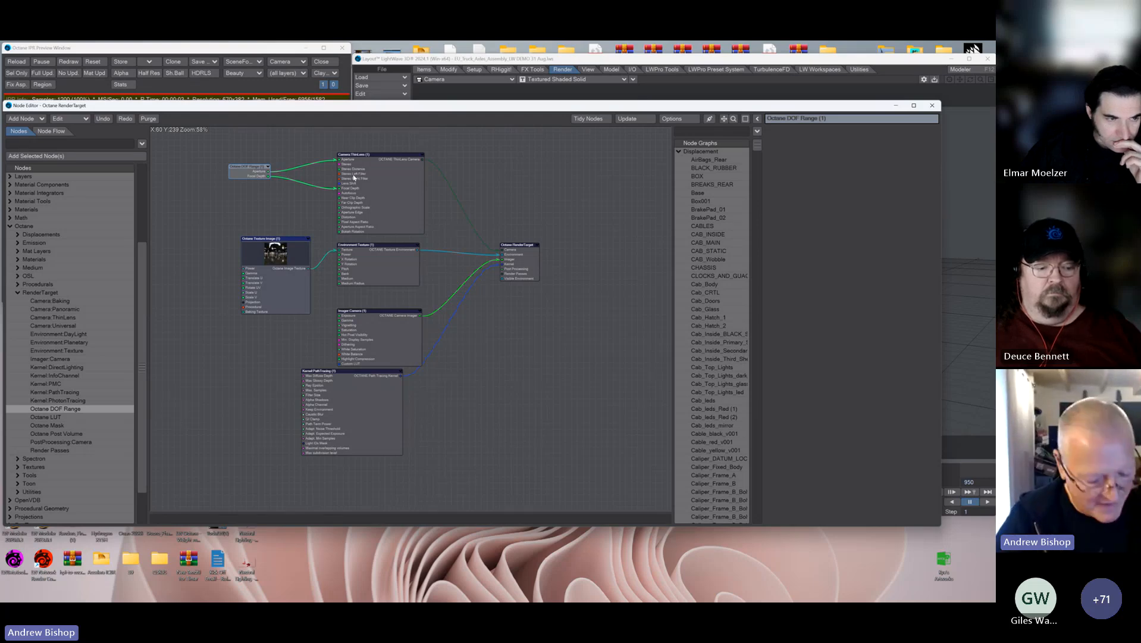
pyautogui.doubleClick(249, 172)
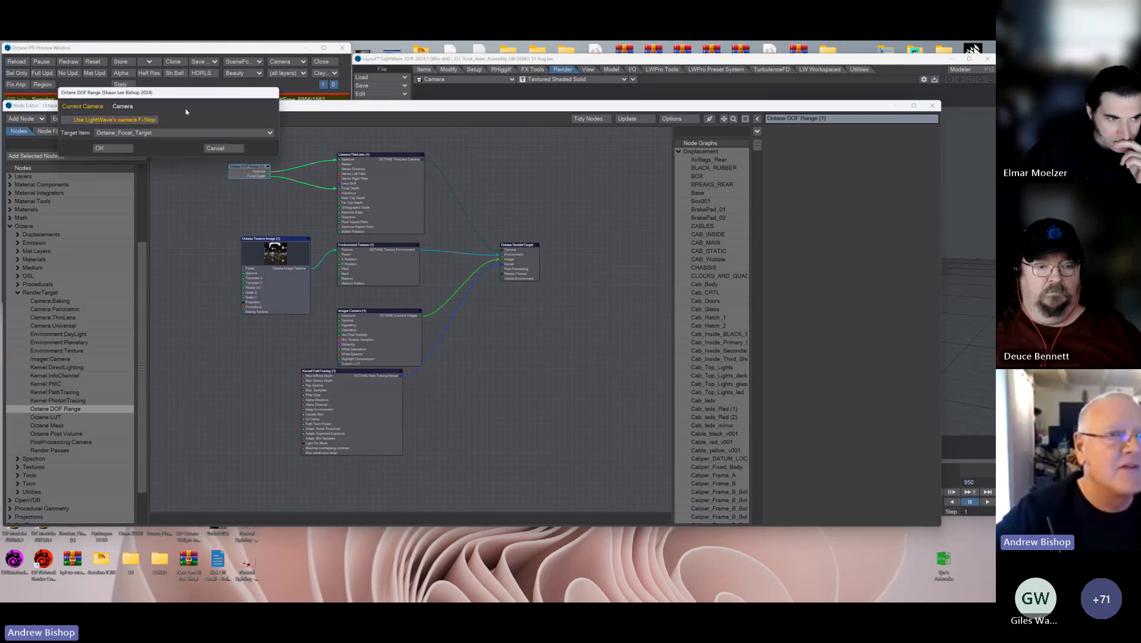
pyautogui.moveTo(177, 95); pyautogui.dragTo(288, 184)
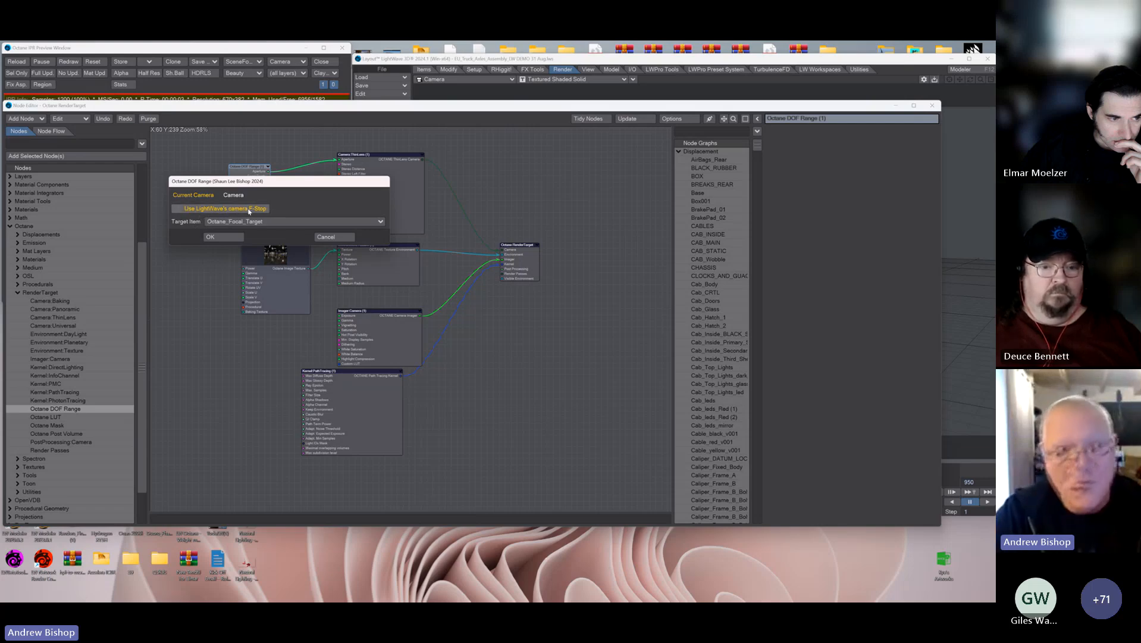
pyautogui.click(177, 209)
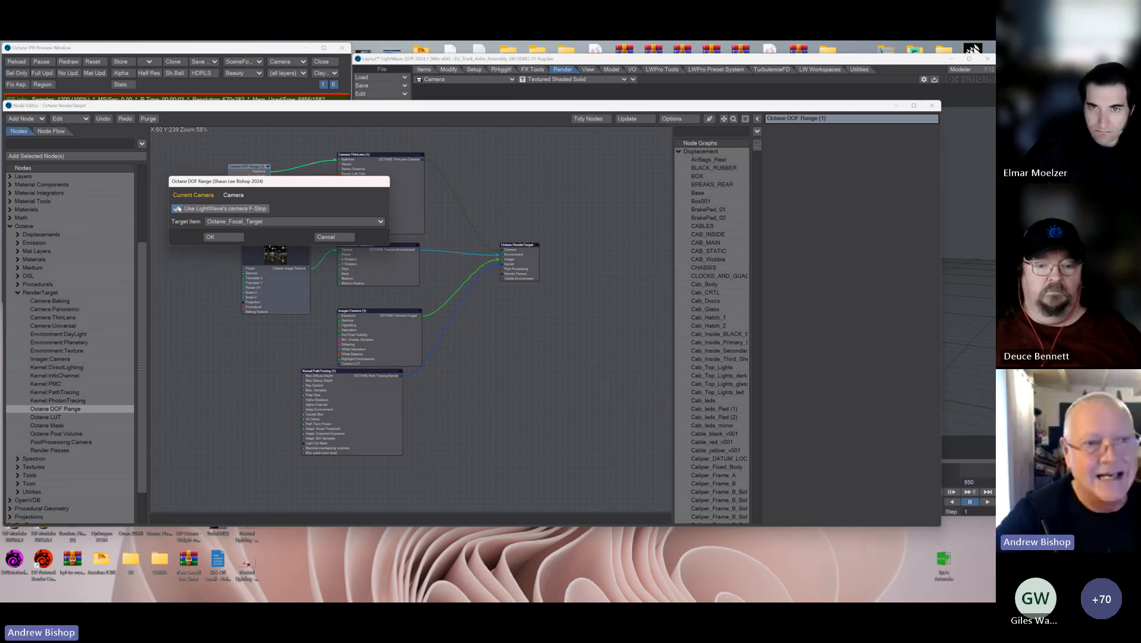
pyautogui.click(179, 209)
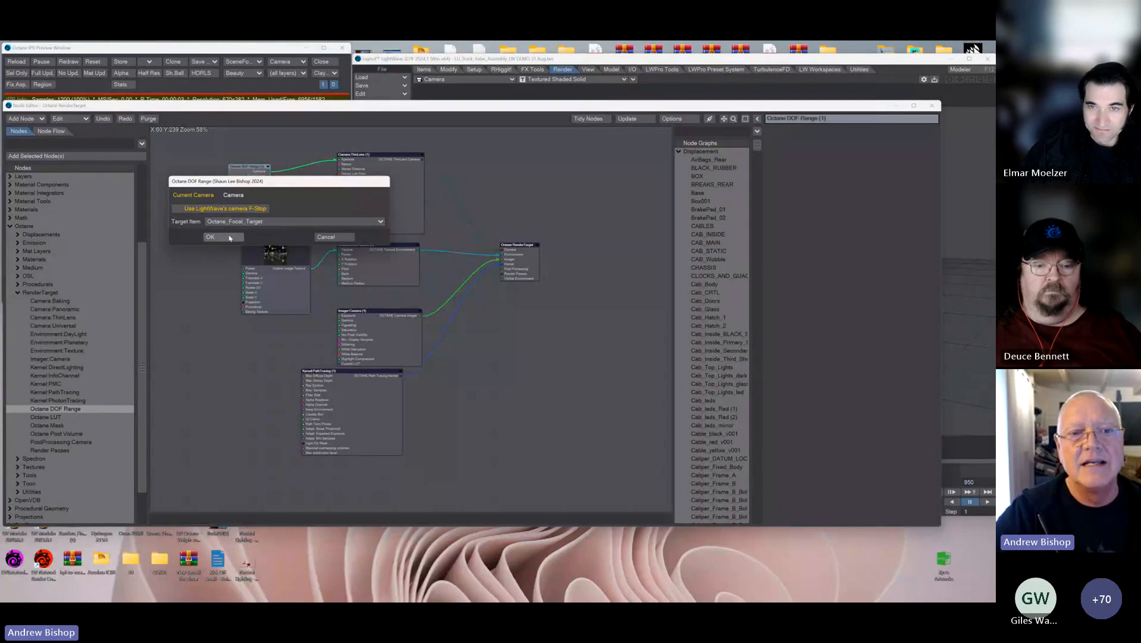
pyautogui.click(210, 237)
# Step: Move the node editor aside and choose Octane_Focal_Target as the current item in the scene
pyautogui.moveTo(703, 106); pyautogui.dragTo(149, 183)
pyautogui.click(519, 489)
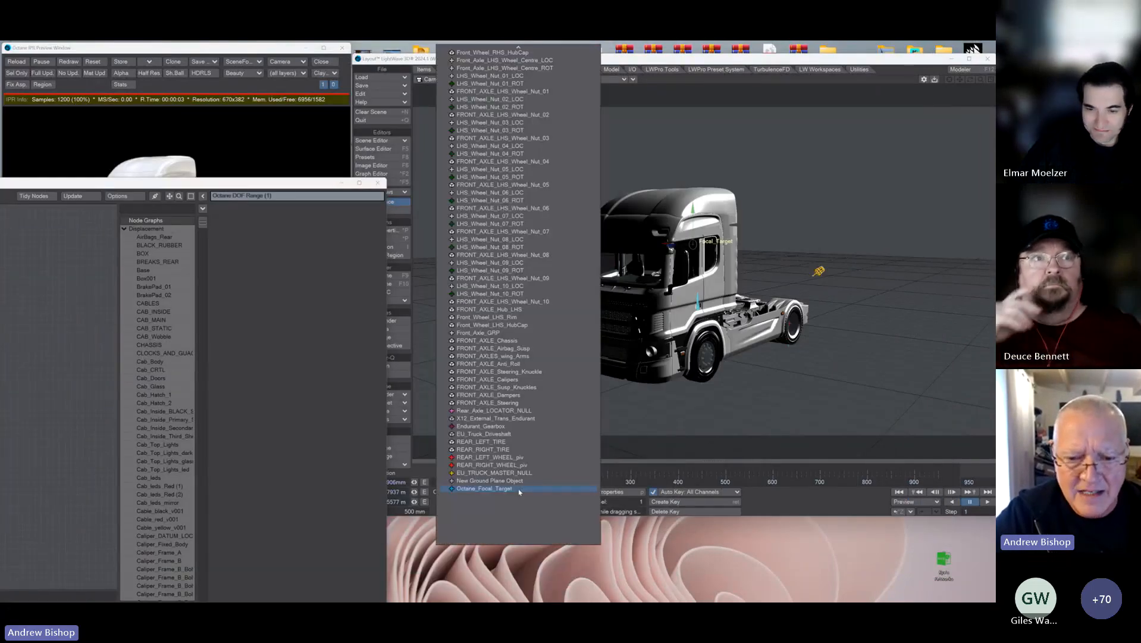
pyautogui.click(519, 489)
pyautogui.moveTo(266, 184); pyautogui.dragTo(782, 112)
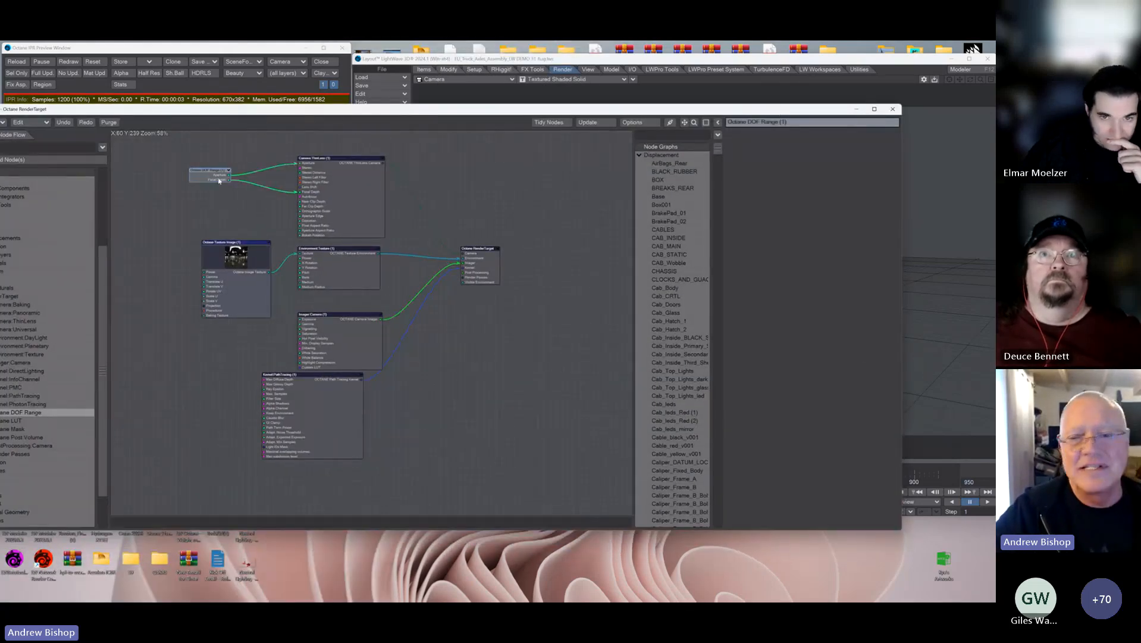
# Step: Check the target item in the Octane DOF Range node's settings, reposition the node and close the node editor
pyautogui.doubleClick(218, 179)
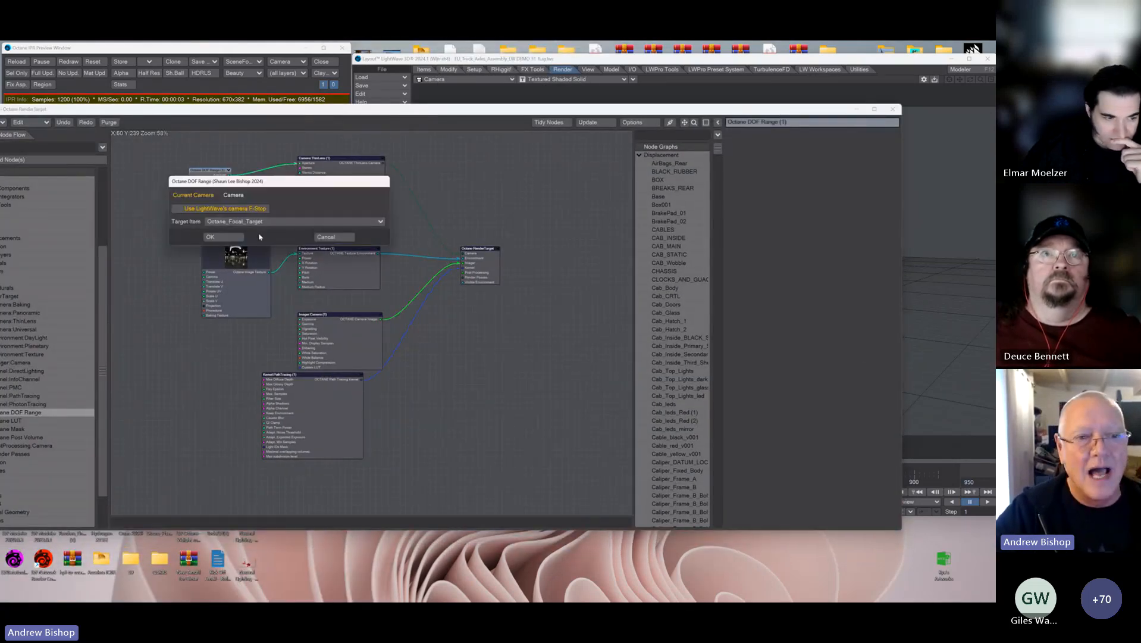
pyautogui.click(225, 237)
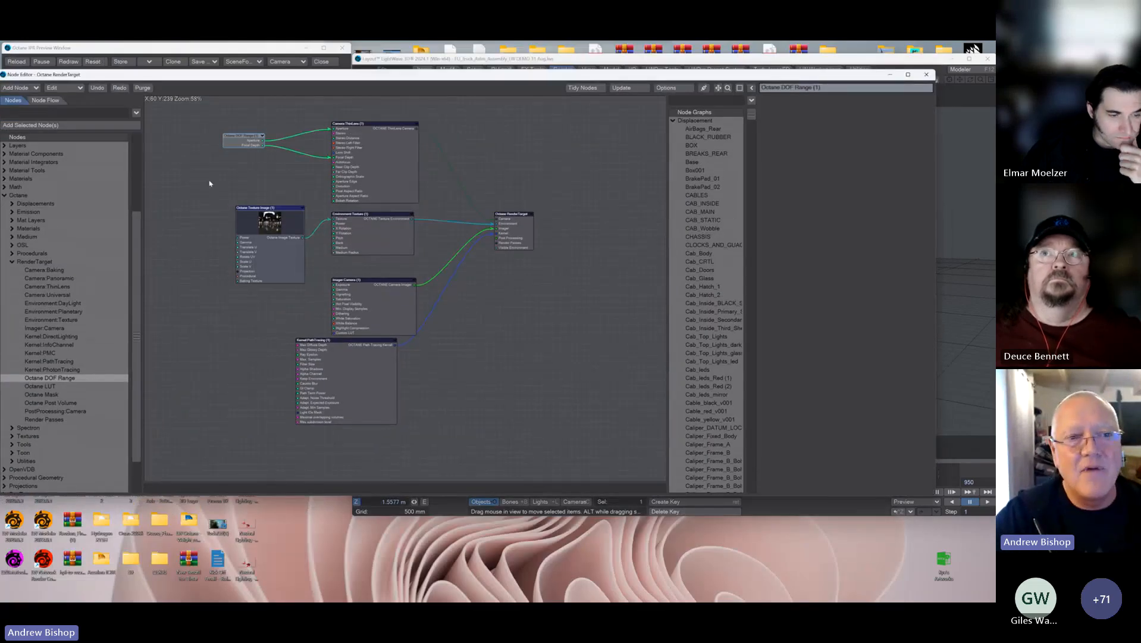
pyautogui.moveTo(238, 141); pyautogui.dragTo(262, 141)
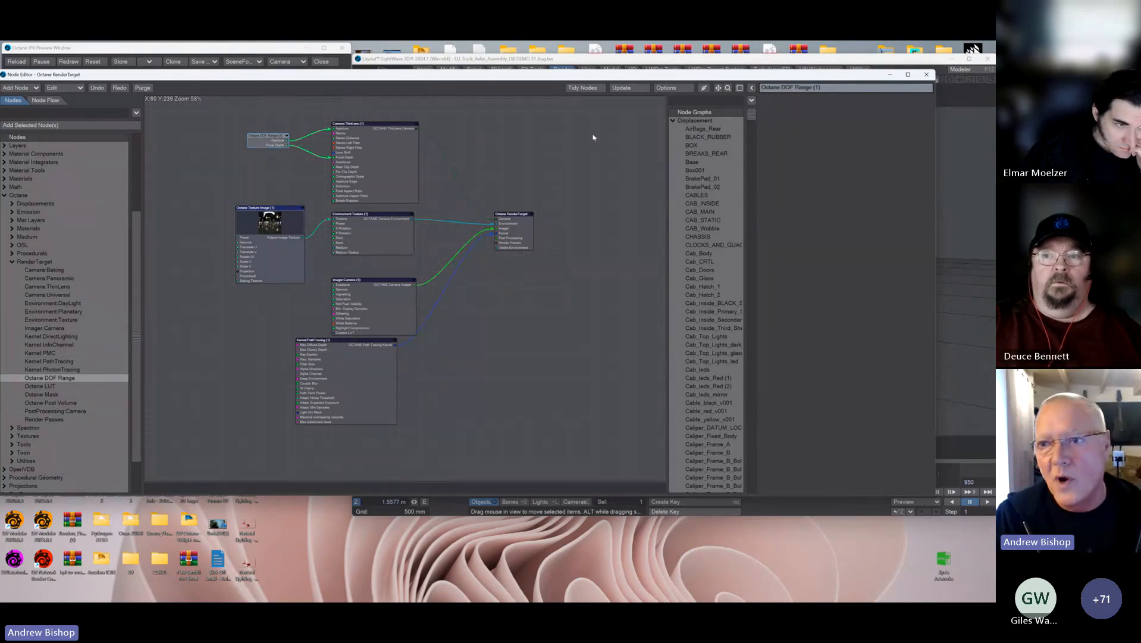
pyautogui.click(926, 74)
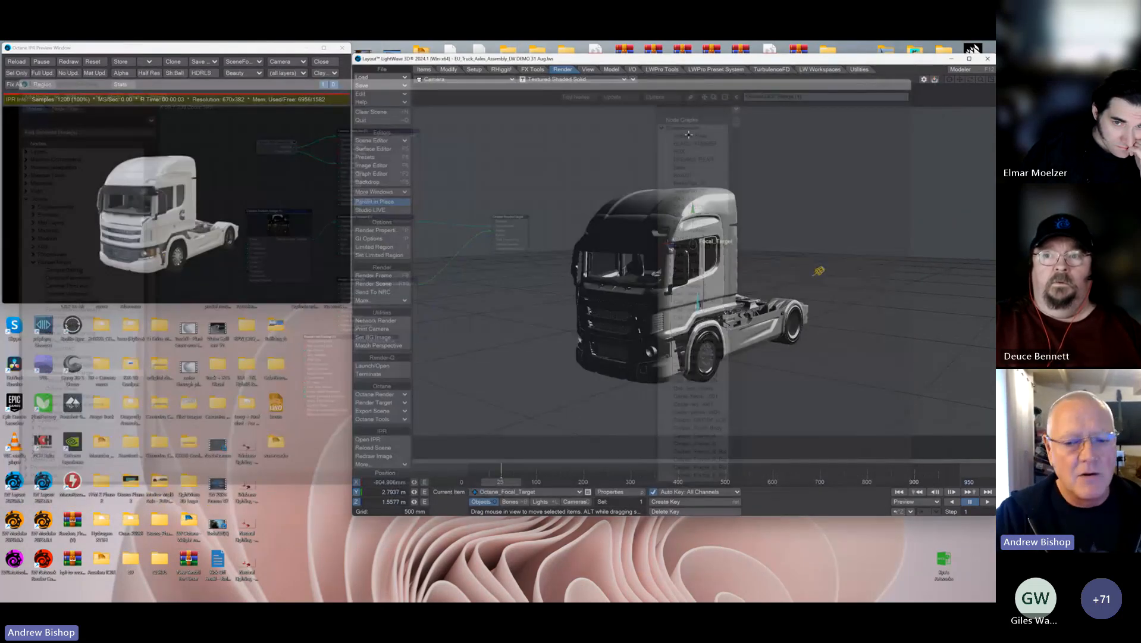
# Step: Select the camera and scrub the timeline out to frame 505 and back to frame 78 to review the exploded truck animation
pyautogui.click(573, 501)
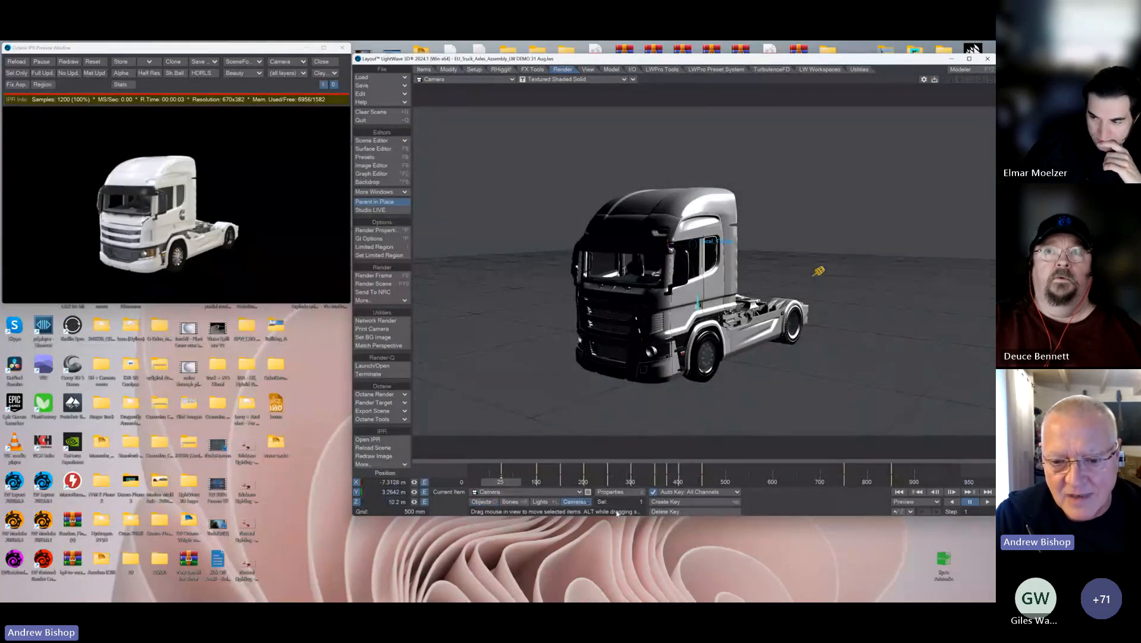
pyautogui.click(535, 482)
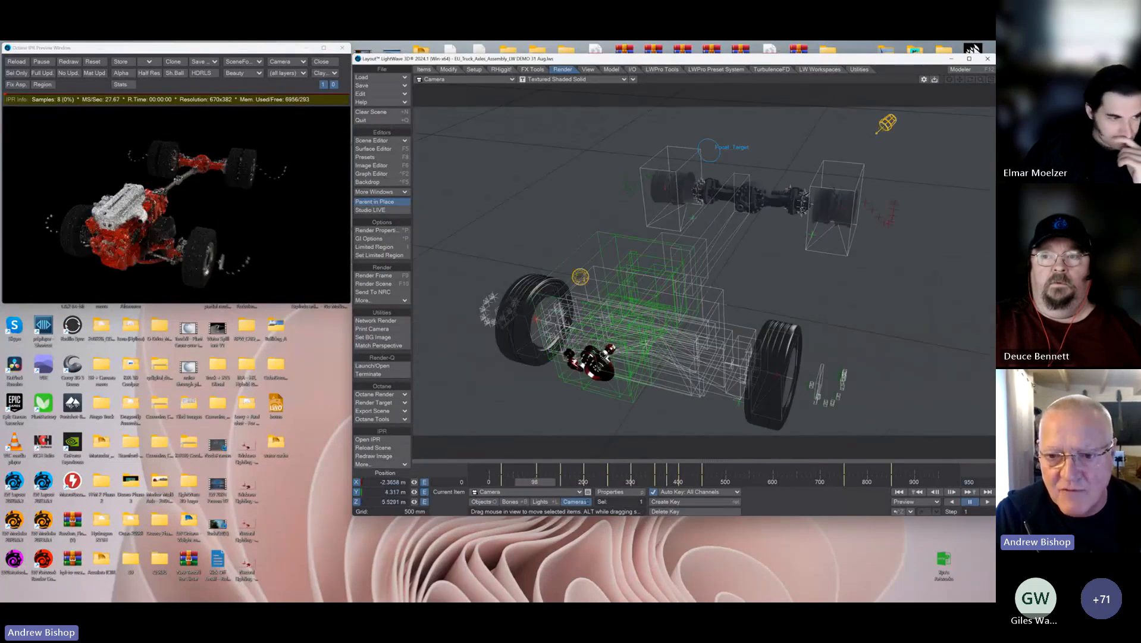
pyautogui.moveTo(534, 482); pyautogui.dragTo(611, 482)
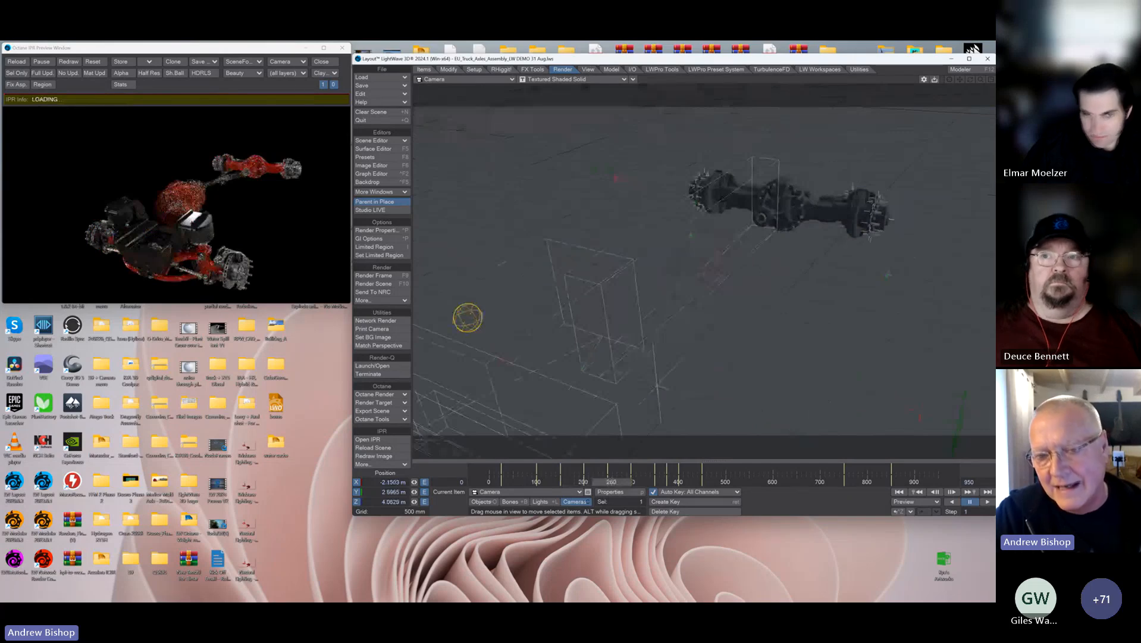
pyautogui.moveTo(611, 482); pyautogui.dragTo(726, 482)
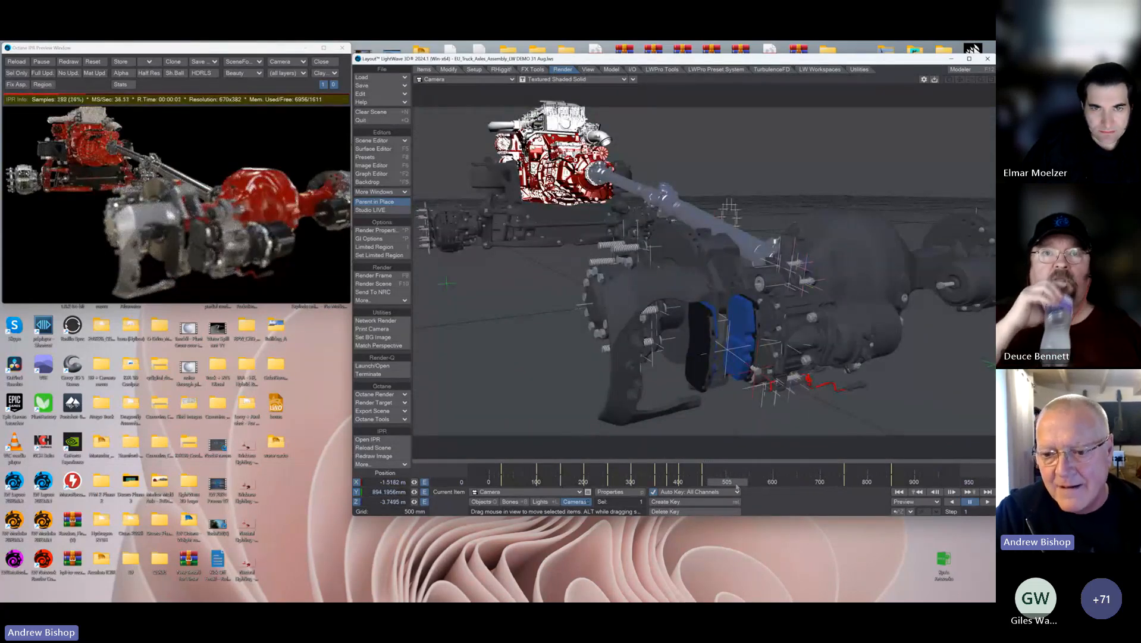
pyautogui.moveTo(737, 487); pyautogui.dragTo(520, 482)
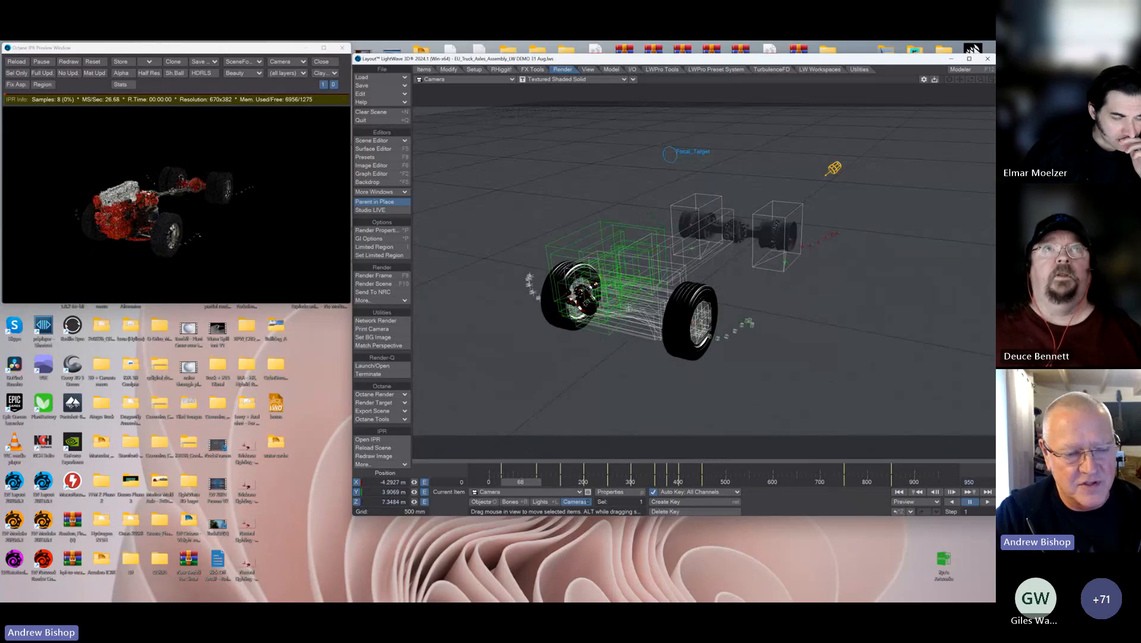
pyautogui.moveTo(521, 482); pyautogui.dragTo(525, 482)
# Step: Play the UntitledTruck Explode animation V4 Edit video from the desktop in Media Player and enlarge the player window
pyautogui.moveTo(238, 47); pyautogui.dragTo(120, 47)
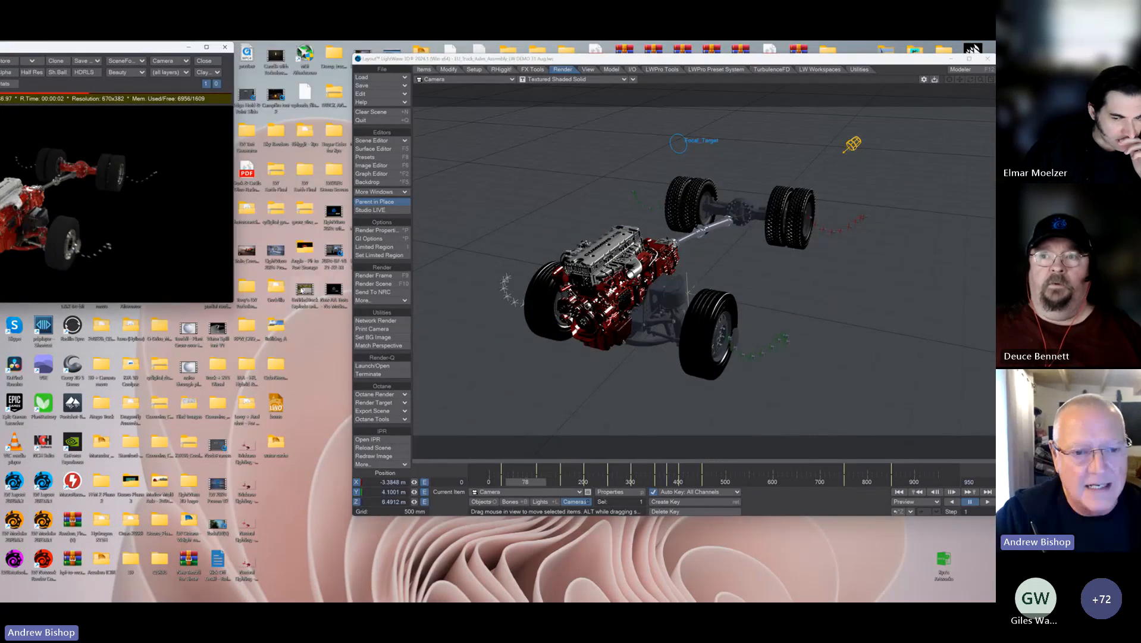
pyautogui.doubleClick(303, 289)
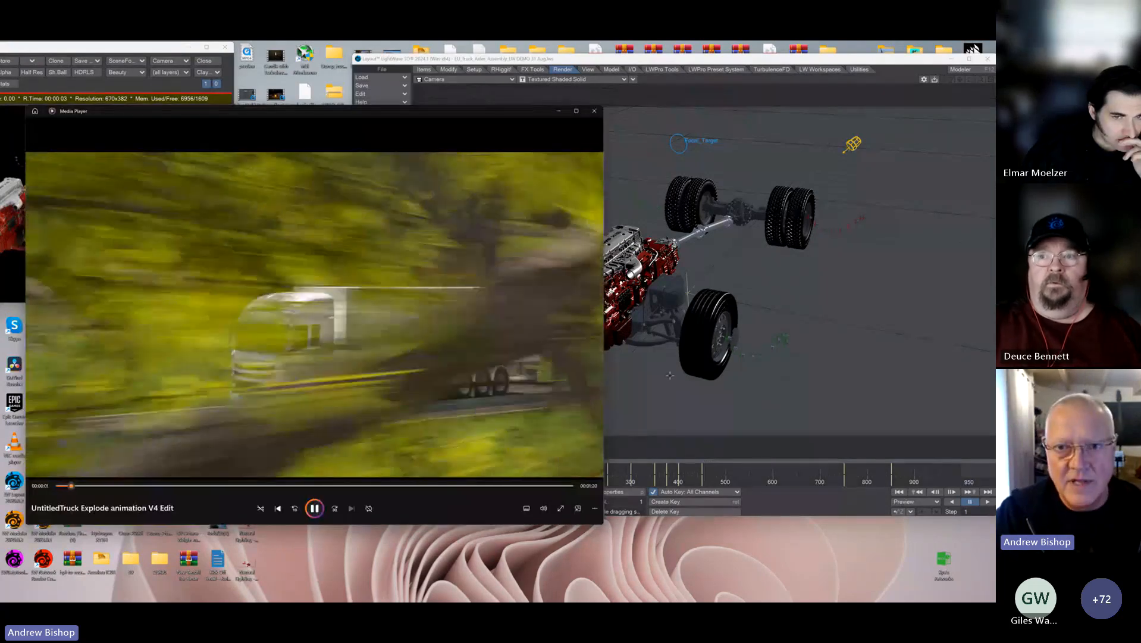
pyautogui.moveTo(603, 361); pyautogui.dragTo(893, 357)
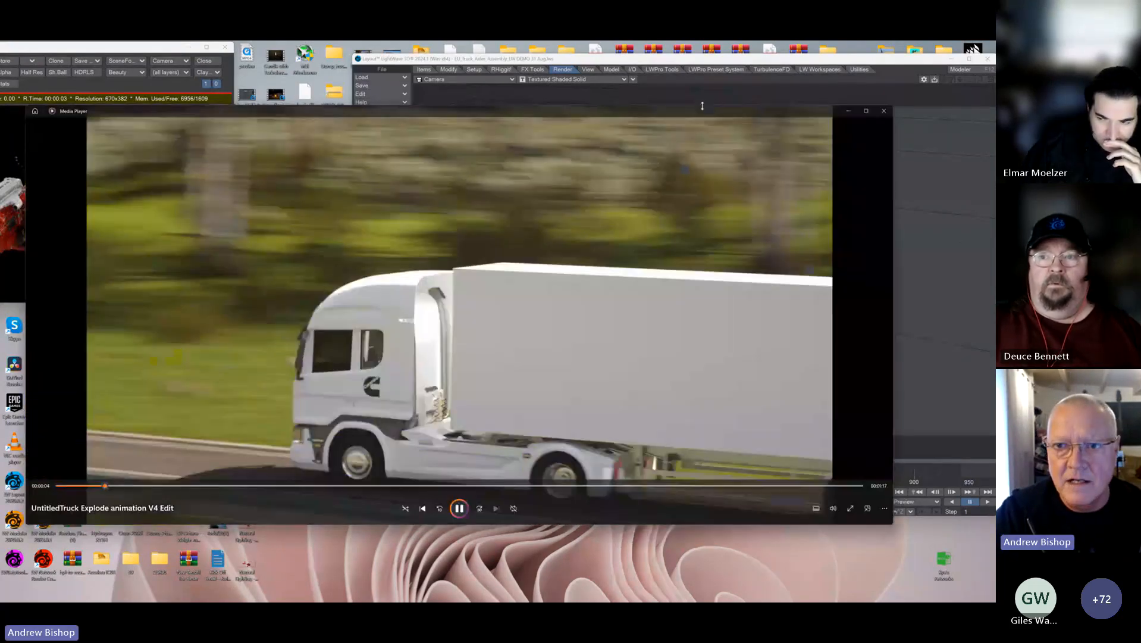
pyautogui.moveTo(703, 105); pyautogui.dragTo(701, 62)
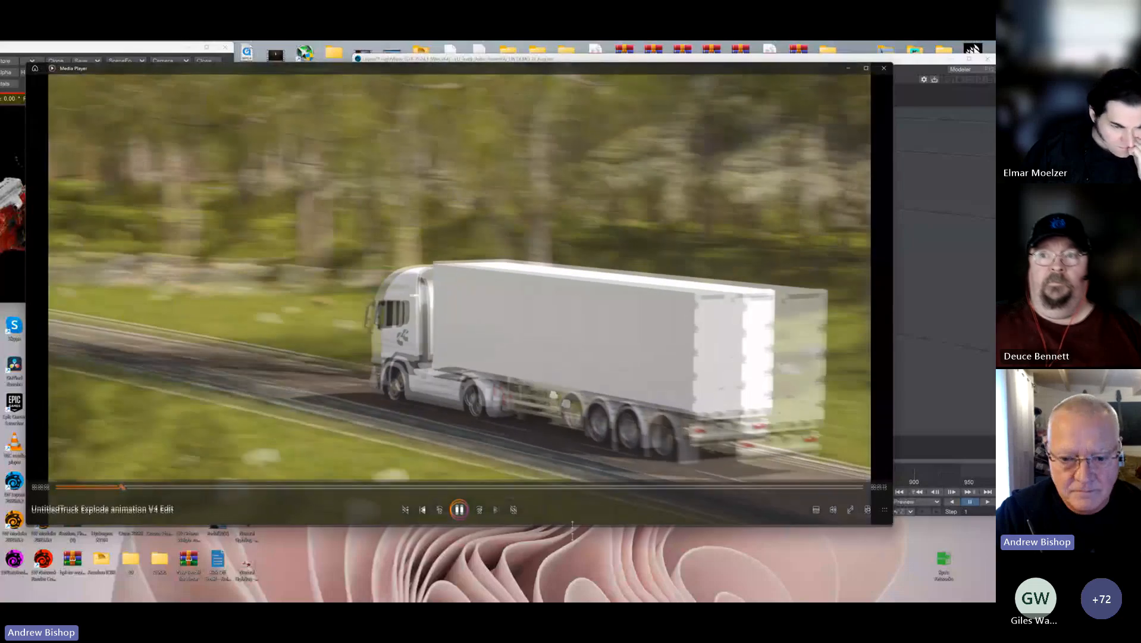
pyautogui.moveTo(515, 524); pyautogui.dragTo(516, 591)
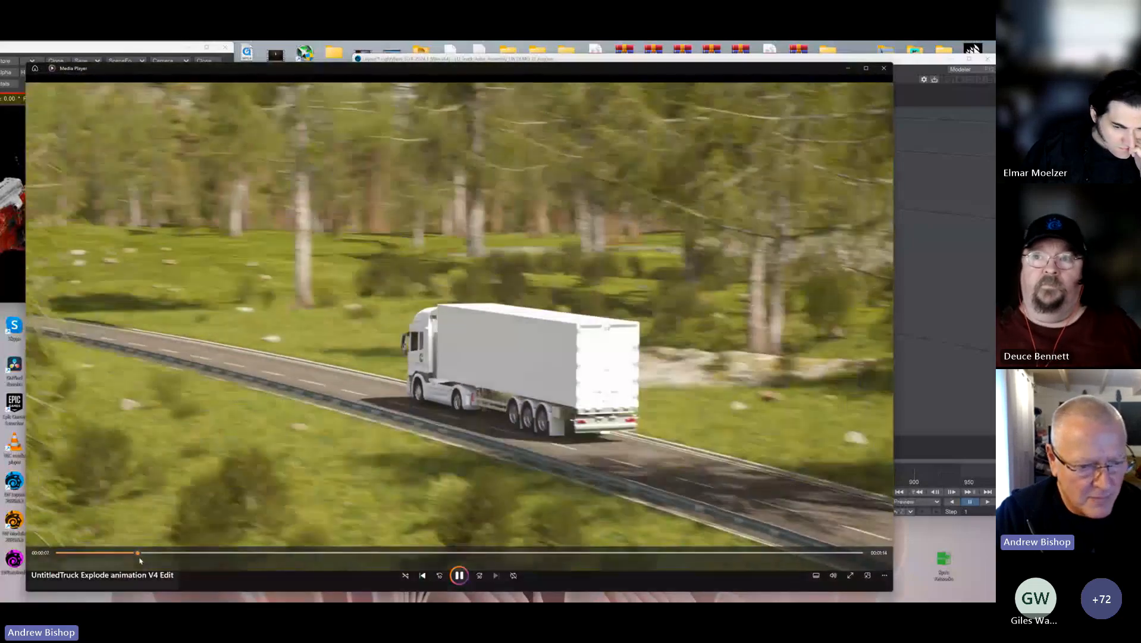
# Step: Skip through the video's exploded drivetrain and reassembly shots, pause and close it, and return the IPR preview beside the Layout viewport
pyautogui.click(239, 552)
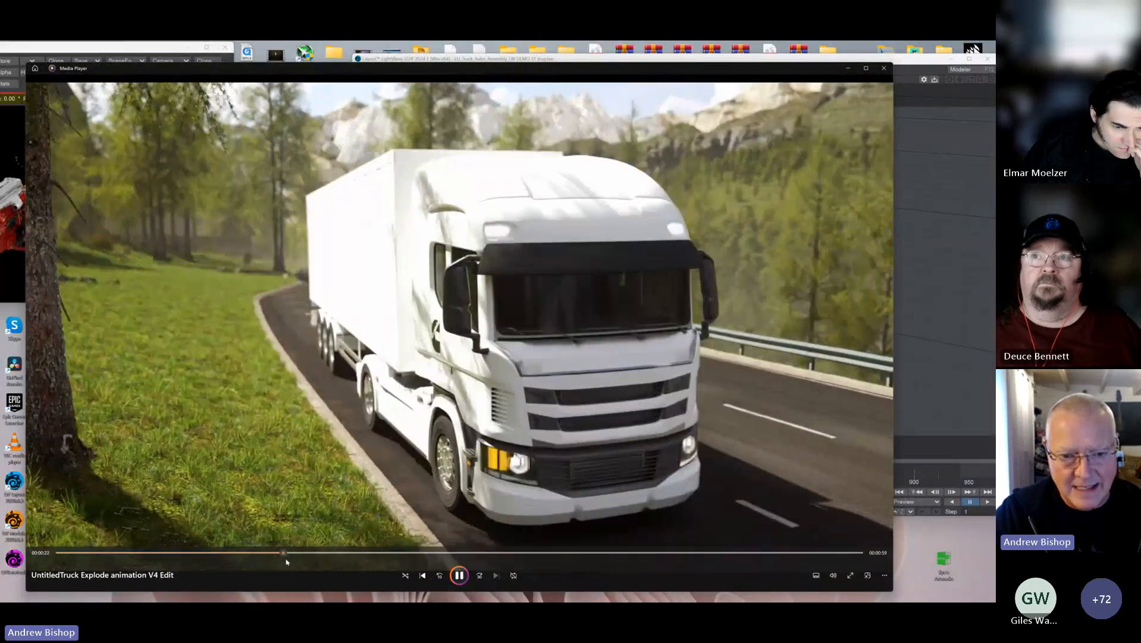
pyautogui.click(316, 552)
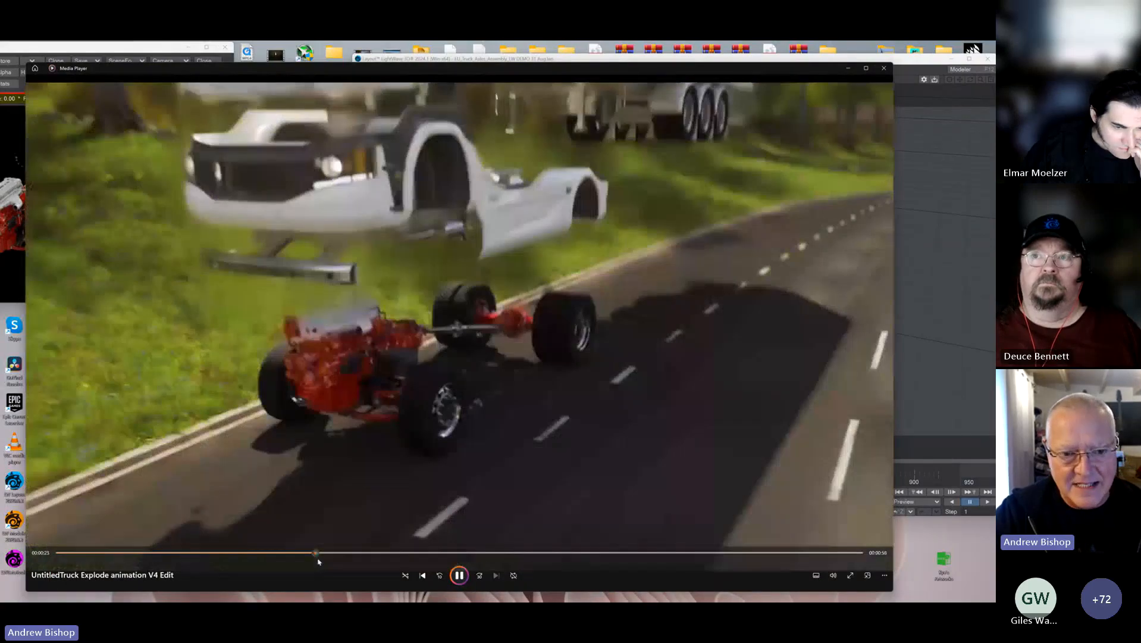
pyautogui.moveTo(318, 559); pyautogui.dragTo(460, 557)
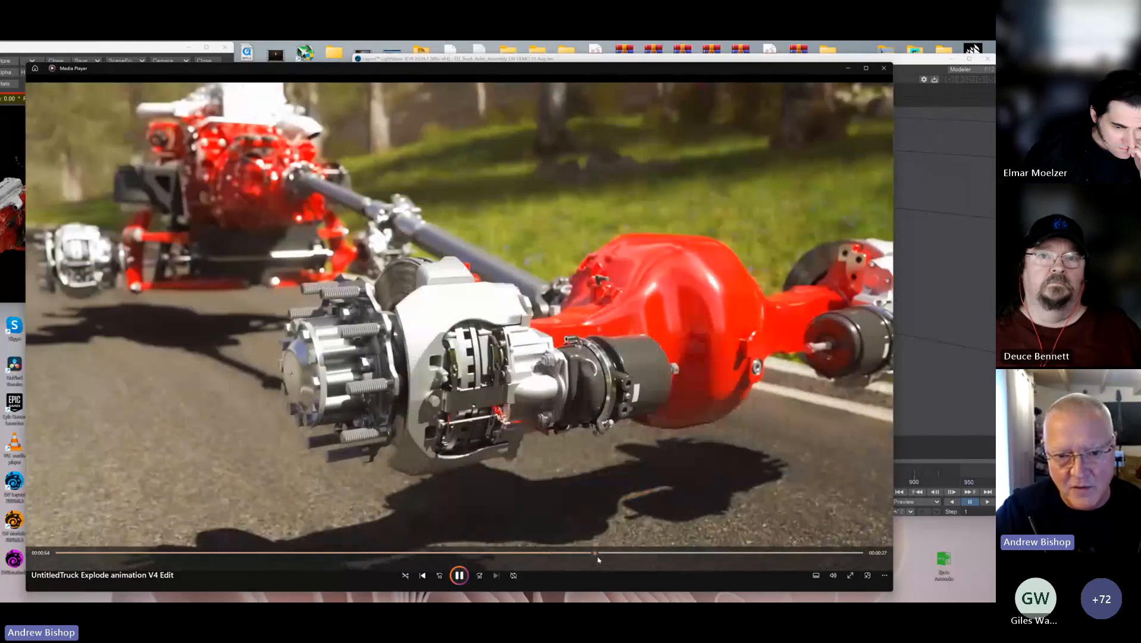
pyautogui.click(626, 556)
pyautogui.moveTo(627, 556); pyautogui.dragTo(433, 569)
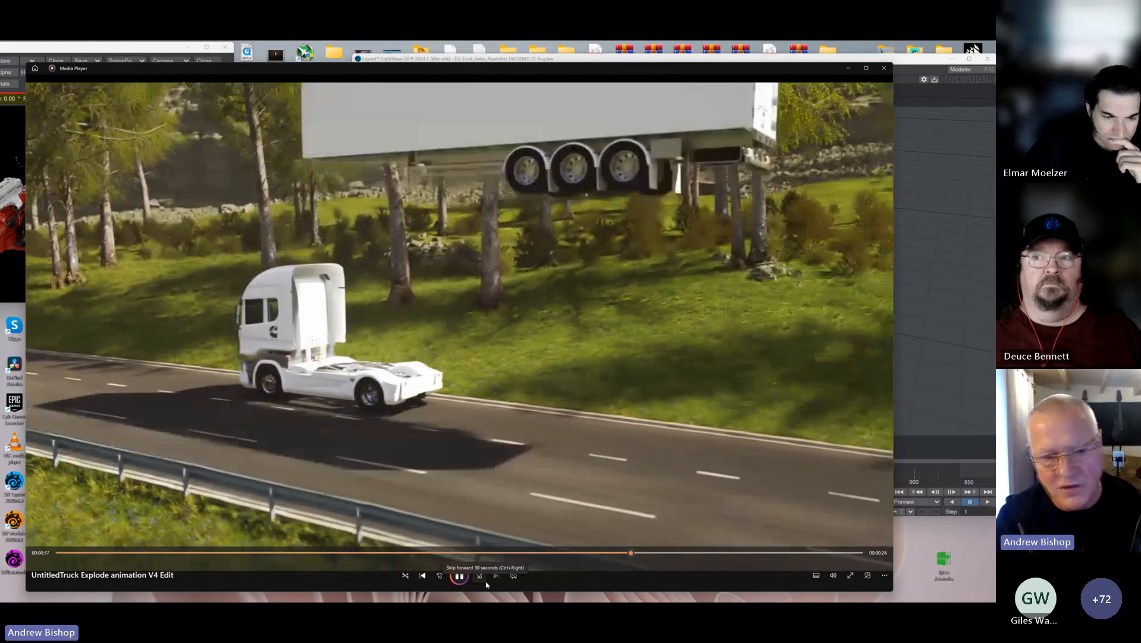
pyautogui.click(460, 575)
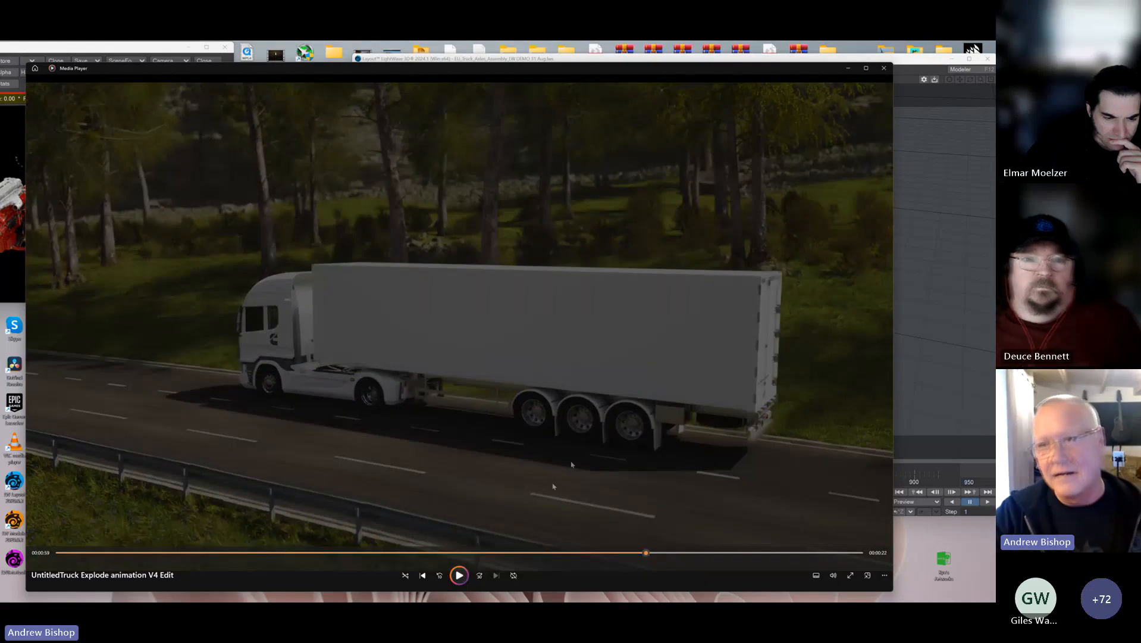
pyautogui.click(884, 69)
pyautogui.moveTo(142, 52); pyautogui.dragTo(257, 63)
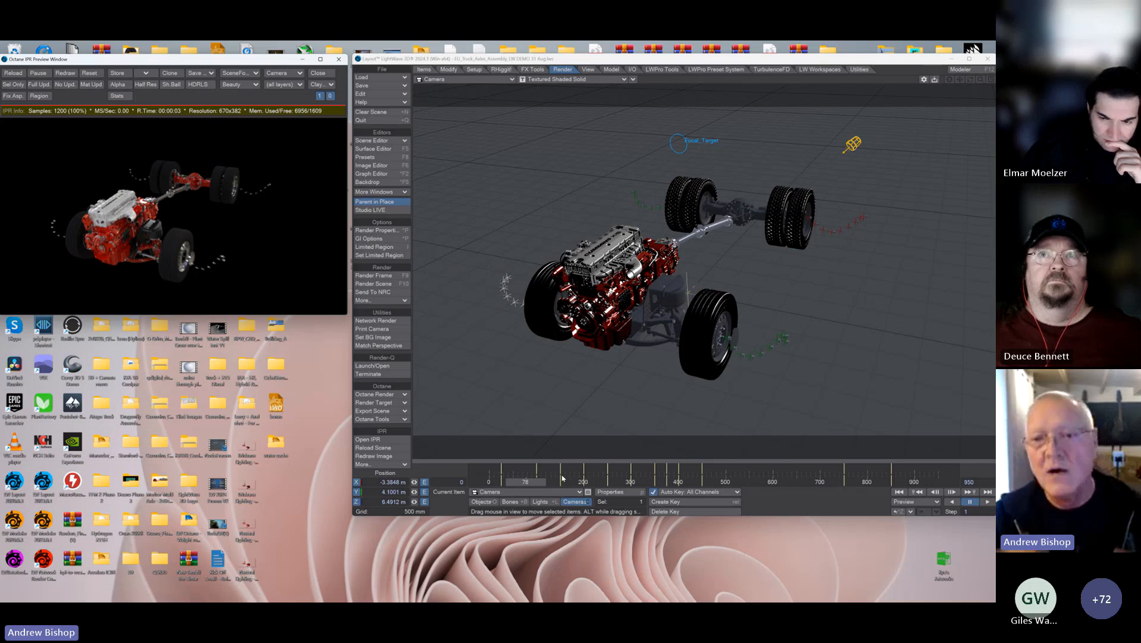
# Step: At frame 100, lower Octane_Focal_Target onto the front axle's wheel hub, to a Y position of about 498 mm
pyautogui.moveTo(522, 485)
pyautogui.mouseDown()
pyautogui.moveTo(494, 485)
pyautogui.moveTo(519, 484)
pyautogui.mouseUp()
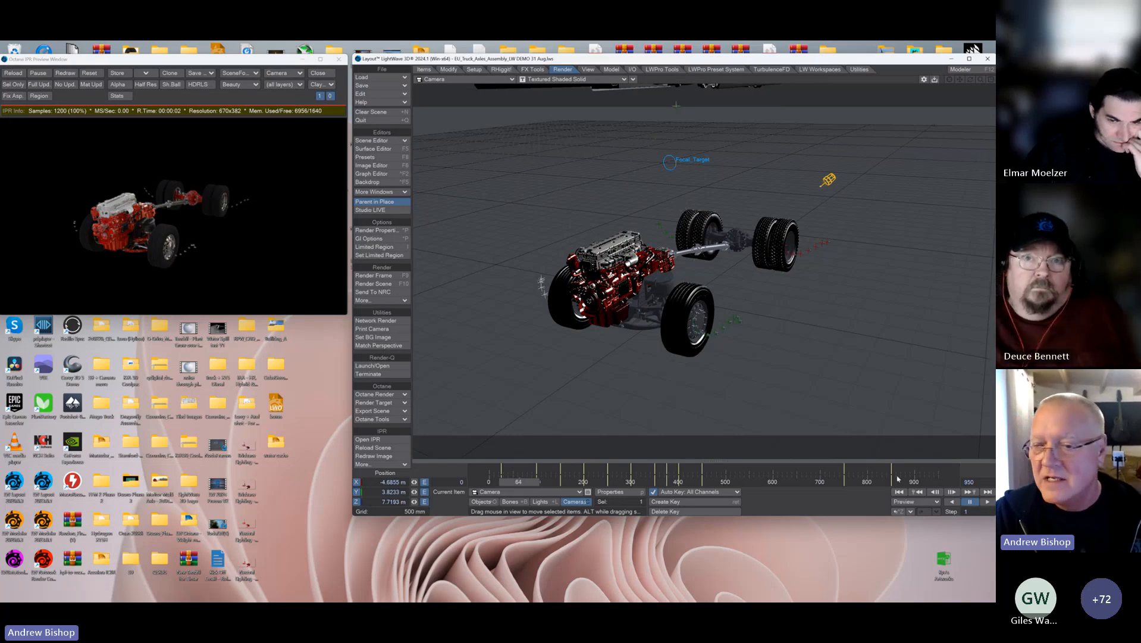
pyautogui.moveTo(530, 482); pyautogui.dragTo(510, 483)
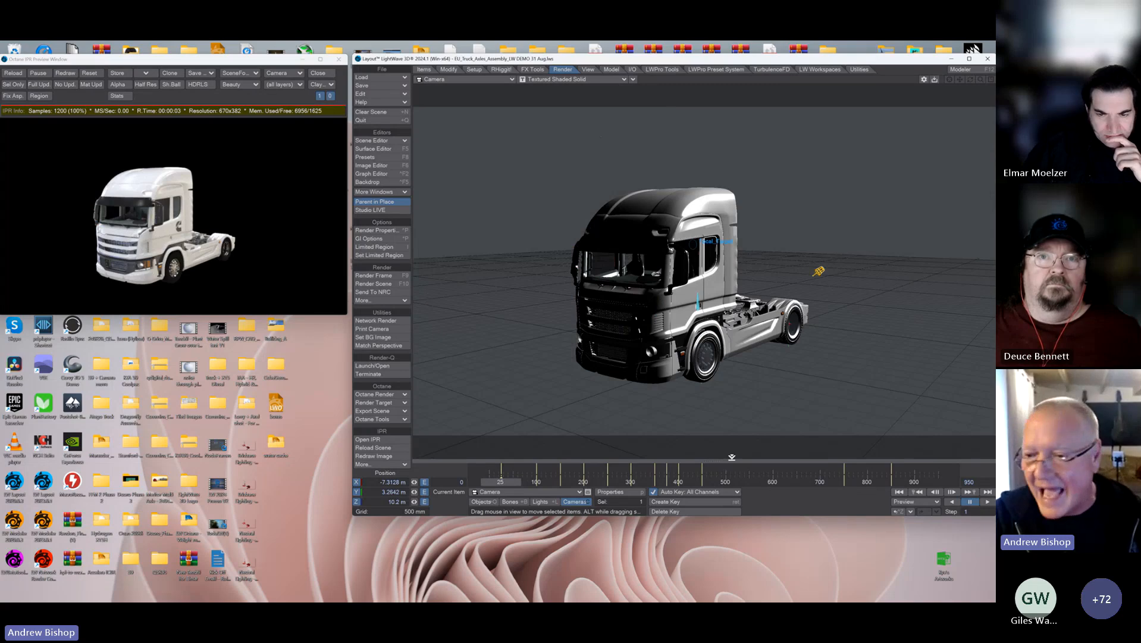
pyautogui.click(965, 492)
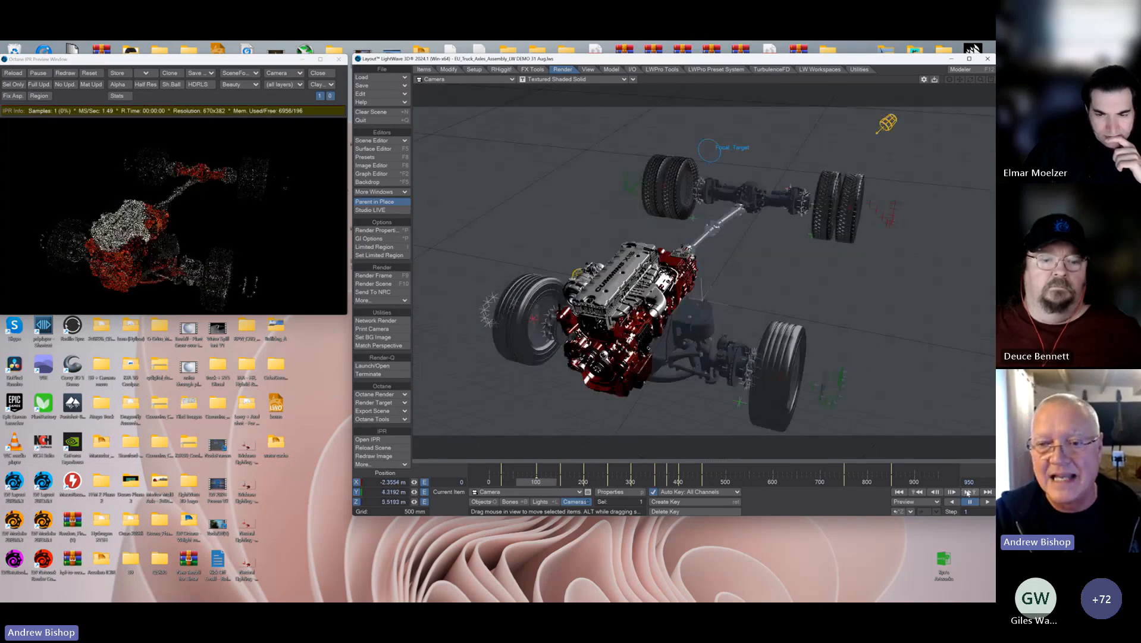
pyautogui.click(709, 149)
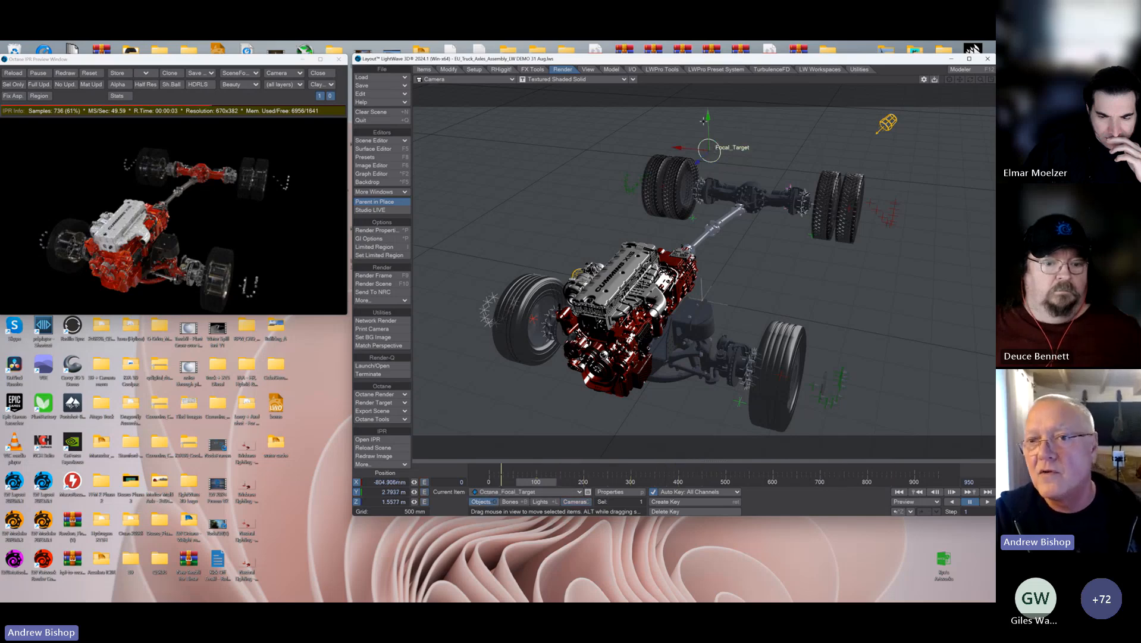
pyautogui.moveTo(706, 114); pyautogui.dragTo(732, 334)
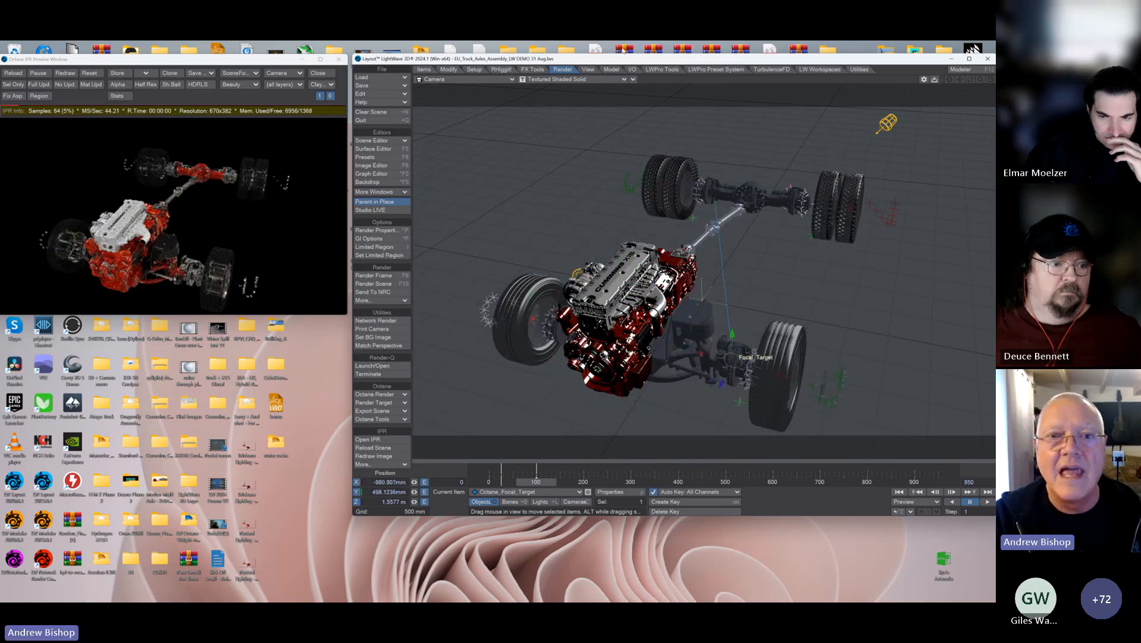
# Step: Switch the viewport from the camera view to the Perspective view
pyautogui.click(496, 78)
pyautogui.click(500, 108)
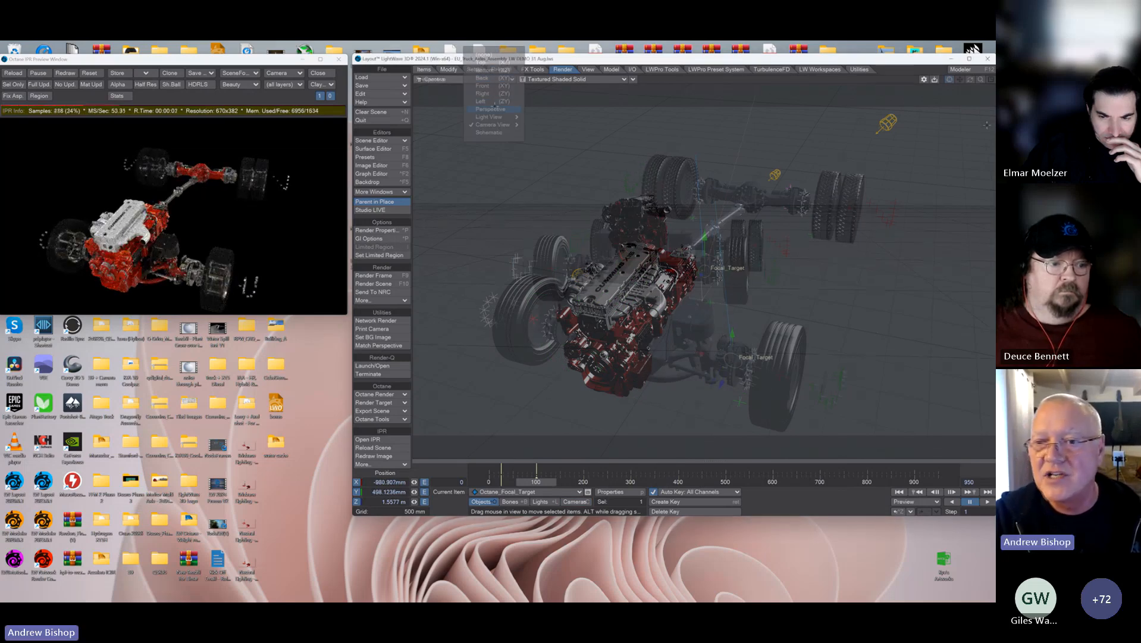
# Step: In the Perspective view at frame 100, shift Octane_Focal_Target along Z to about 1.67 m, onto the front wheel hub
pyautogui.moveTo(970, 81); pyautogui.dragTo(857, 142)
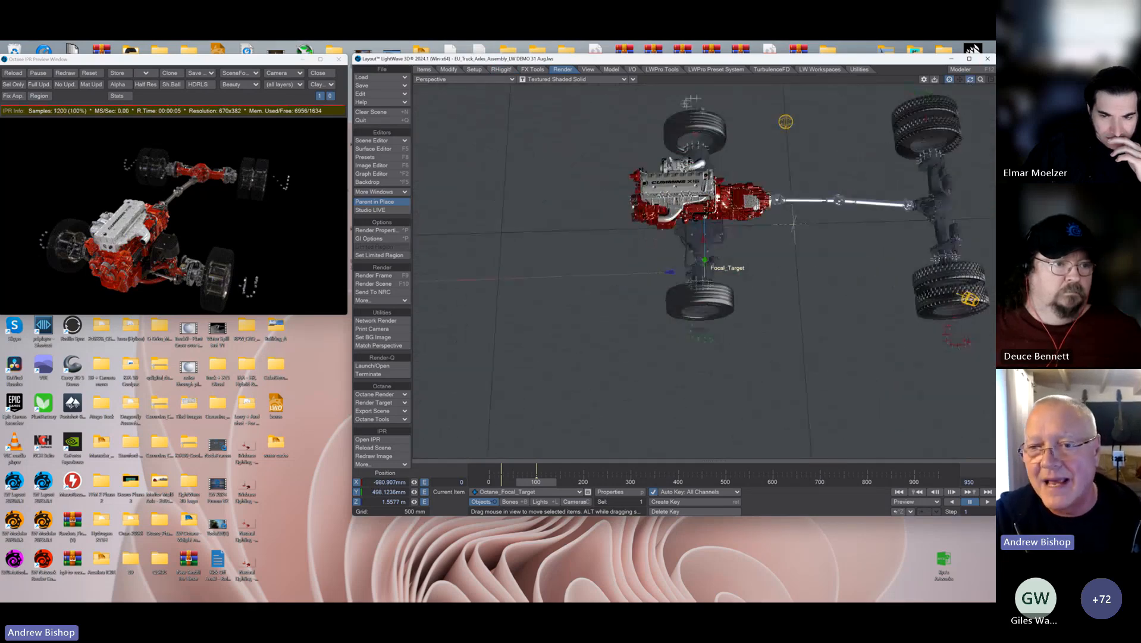
pyautogui.moveTo(670, 272); pyautogui.dragTo(662, 271)
pyautogui.moveTo(970, 80)
pyautogui.mouseDown()
pyautogui.moveTo(992, 81)
pyautogui.moveTo(766, 477)
pyautogui.mouseUp()
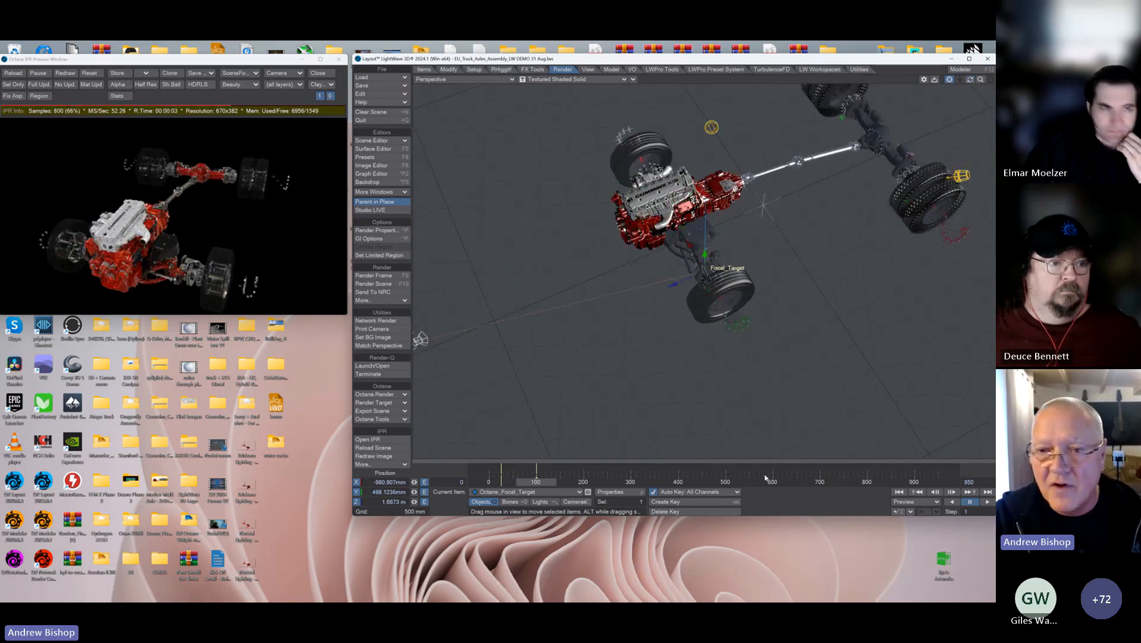
# Step: Select the camera, advance along its keyframes to frame 200, and switch the viewport back to the camera view
pyautogui.click(585, 502)
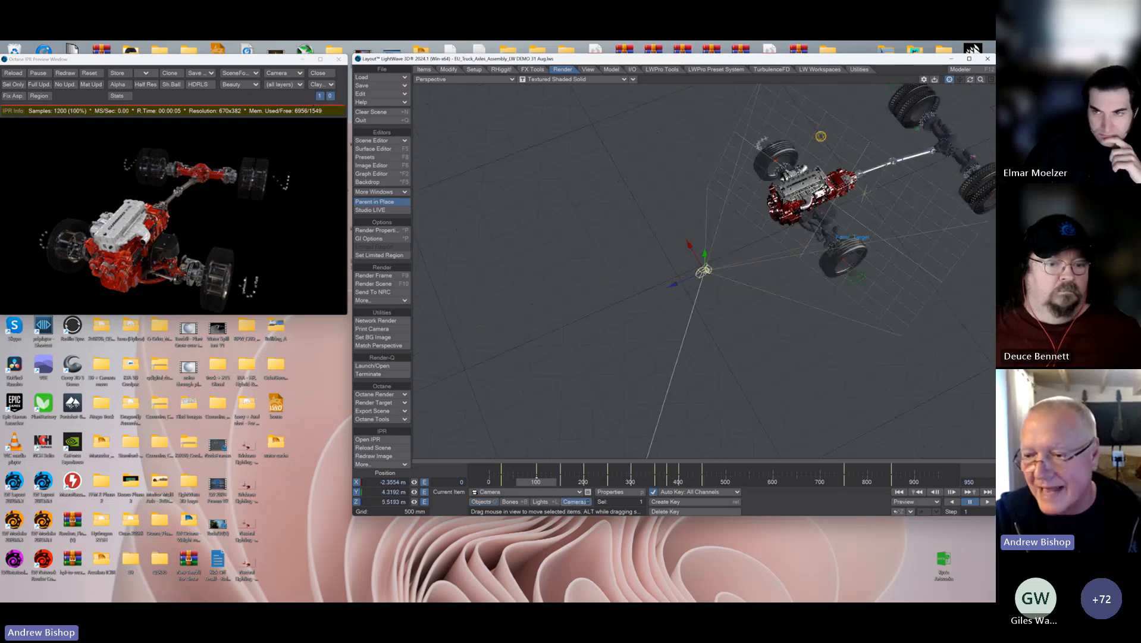
pyautogui.click(968, 491)
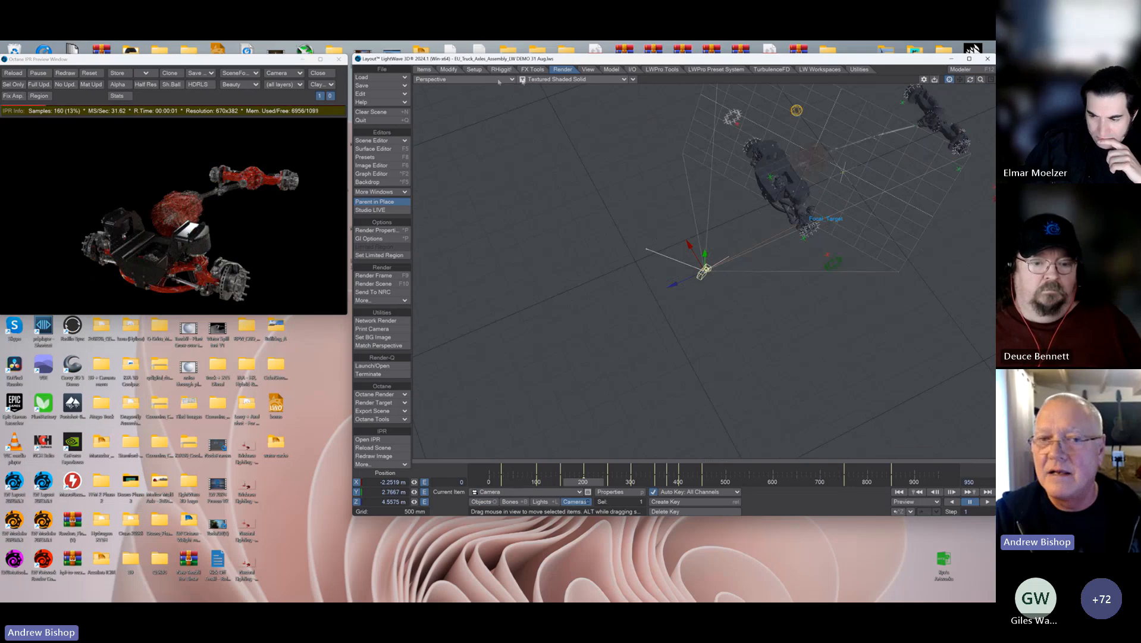
pyautogui.click(499, 79)
pyautogui.moveTo(496, 124)
pyautogui.click(549, 139)
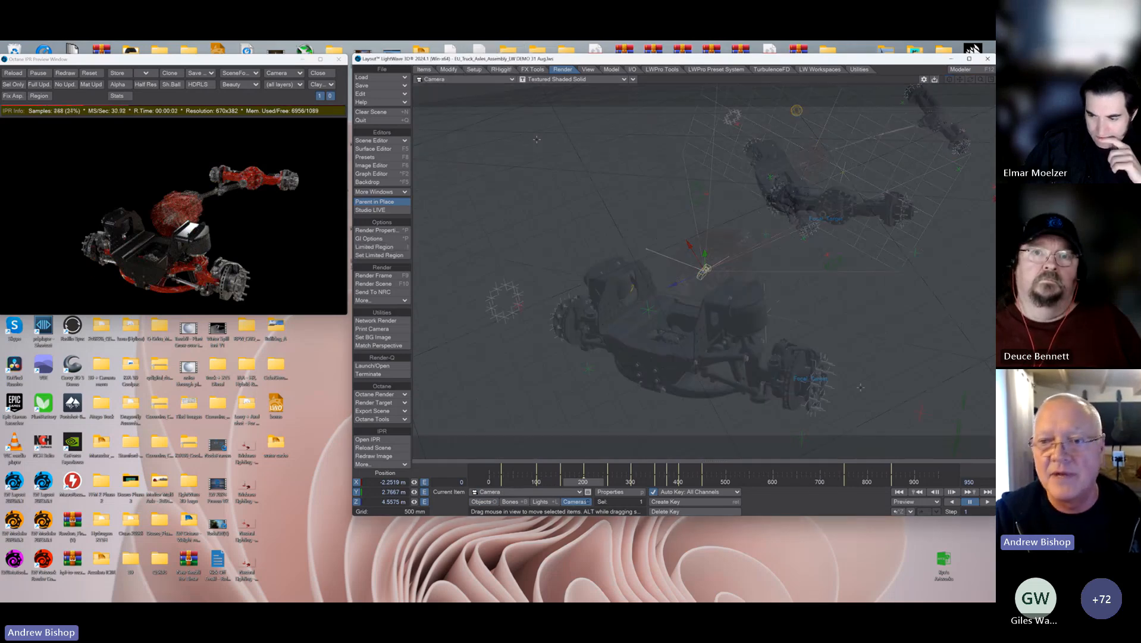
# Step: Check the camera's keyframe at frame 300, then create a key for Octane_Focal_Target at frame 250
pyautogui.click(968, 491)
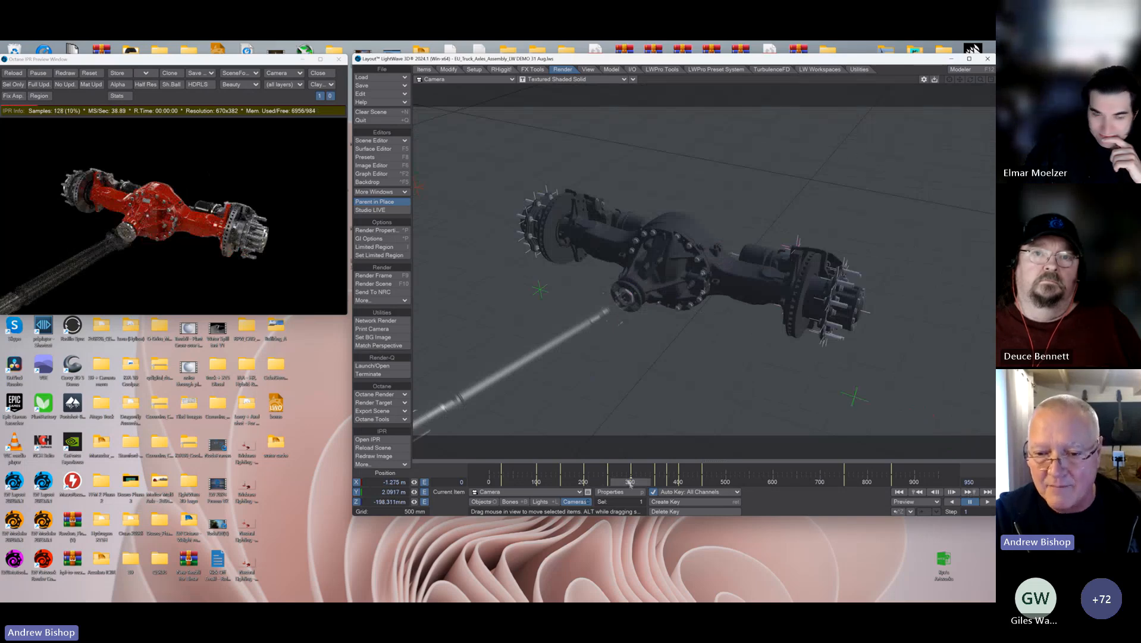
pyautogui.click(916, 492)
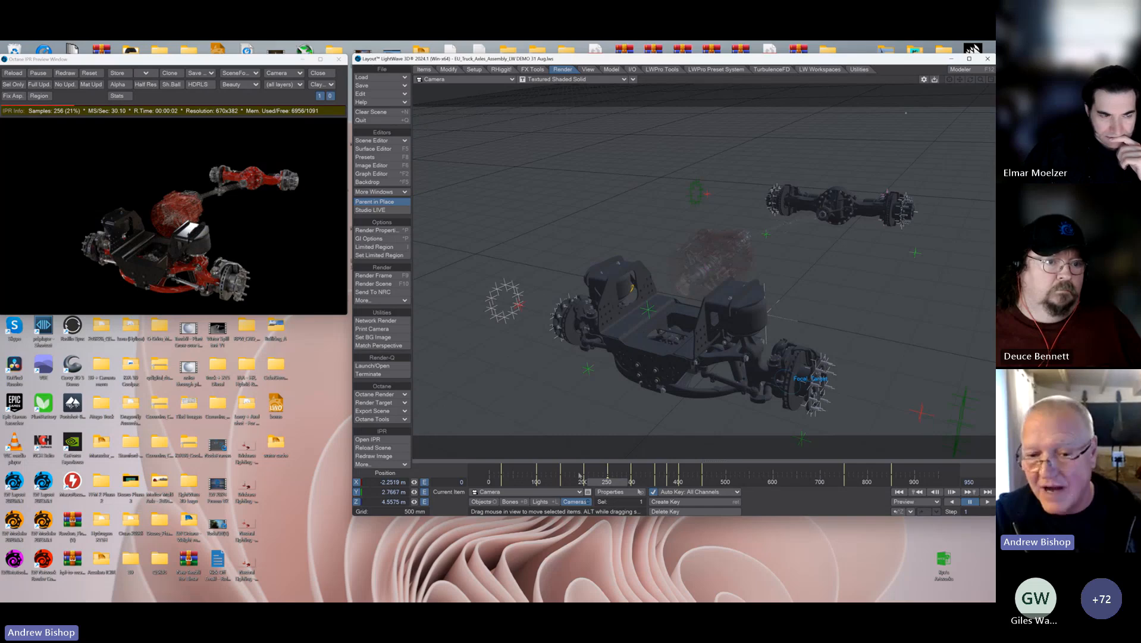
pyautogui.click(481, 501)
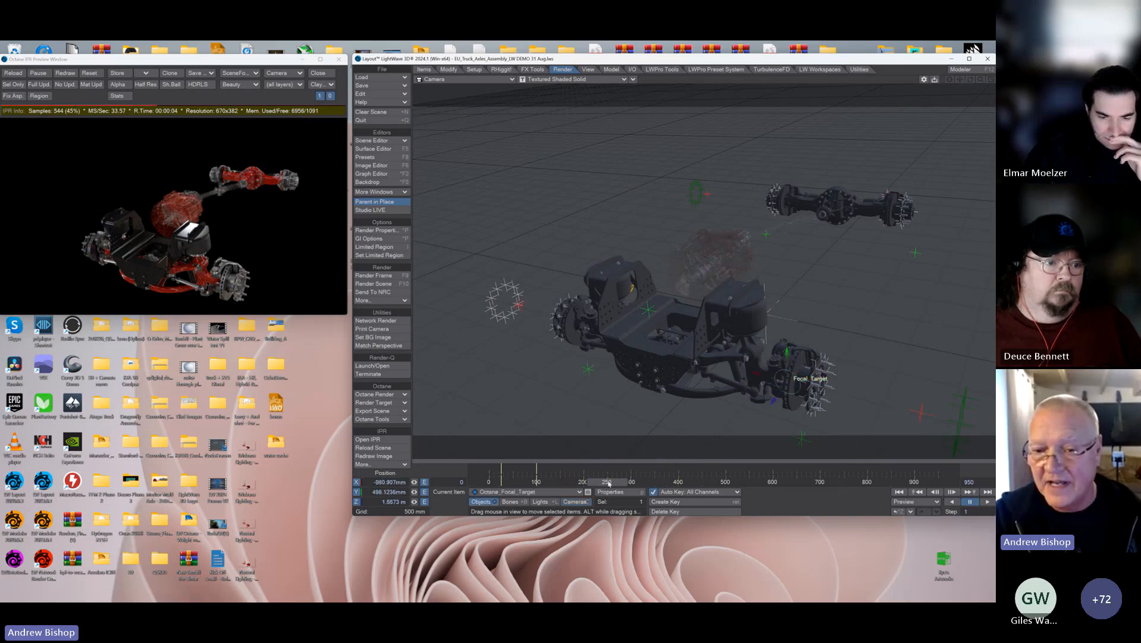
pyautogui.press('Return')
pyautogui.press('Return')
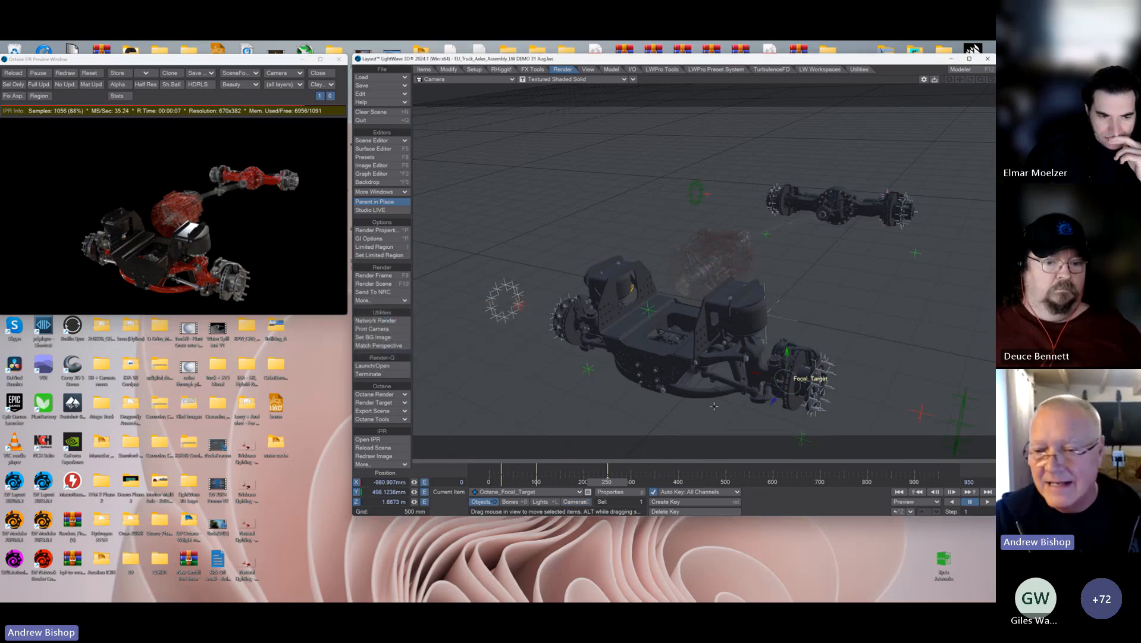
# Step: At frame 300, move Octane_Focal_Target in the Perspective view to the rear axle hub, about X -869 mm and Z -2.364 m
pyautogui.click(586, 503)
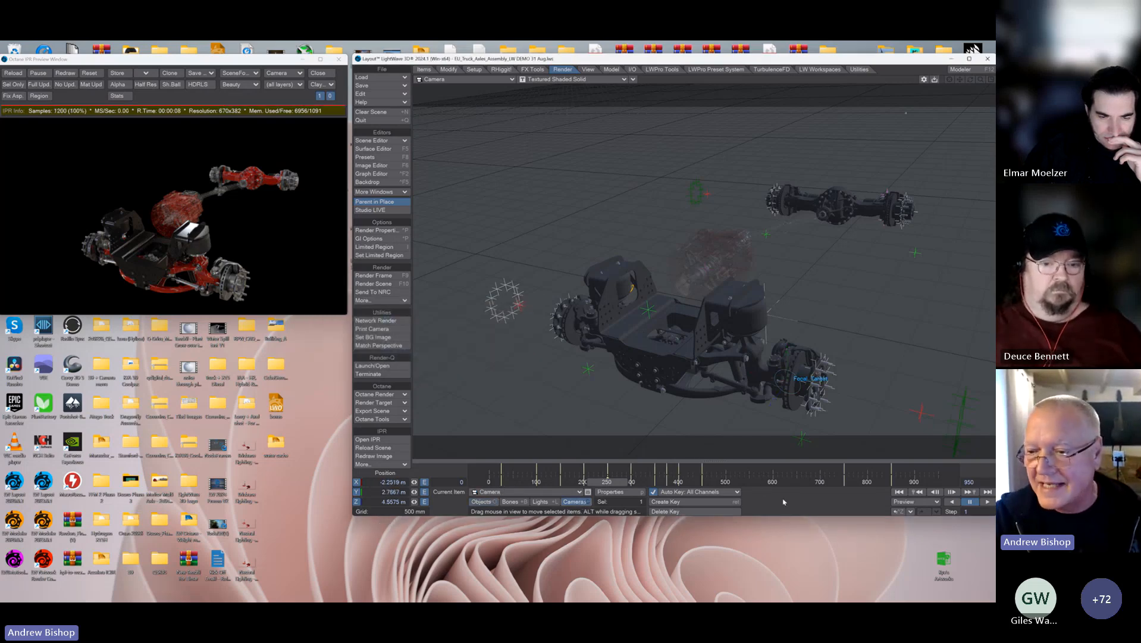
pyautogui.click(969, 493)
pyautogui.click(484, 502)
pyautogui.click(463, 79)
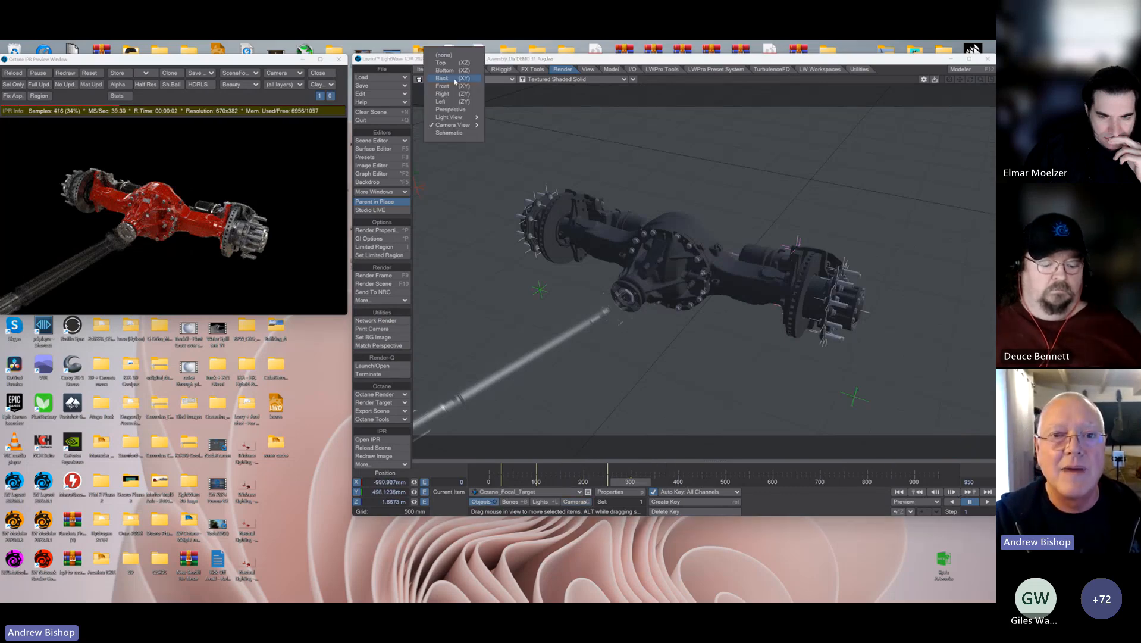
pyautogui.click(440, 96)
pyautogui.moveTo(671, 283); pyautogui.dragTo(862, 201)
pyautogui.moveTo(685, 247); pyautogui.dragTo(681, 242)
pyautogui.moveTo(970, 80)
pyautogui.mouseDown()
pyautogui.moveTo(956, 29)
pyautogui.moveTo(767, 61)
pyautogui.moveTo(661, 67)
pyautogui.moveTo(642, 49)
pyautogui.mouseUp()
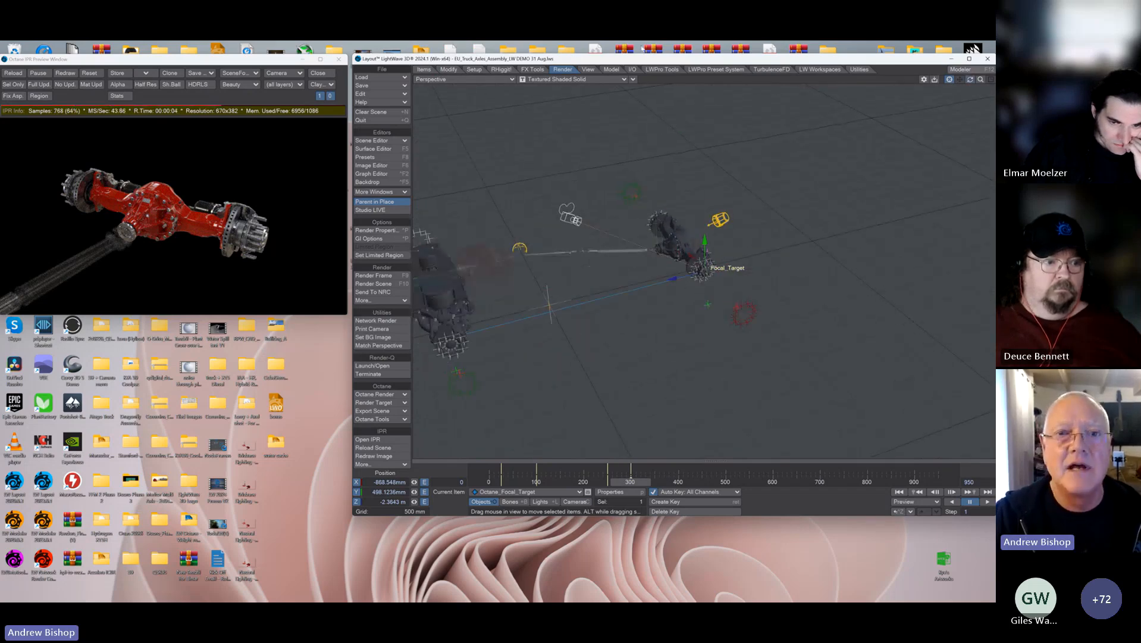
# Step: Return the viewport to the camera view and step through the camera's keyframes between frames 300 and 400
pyautogui.click(465, 79)
pyautogui.moveTo(475, 124)
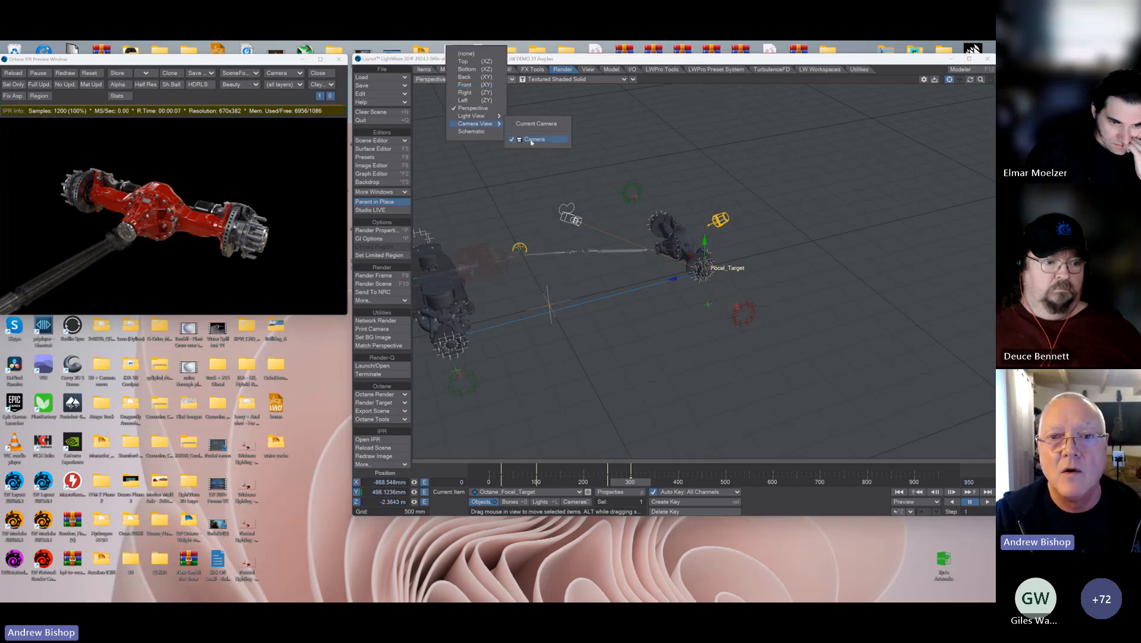
pyautogui.click(533, 140)
pyautogui.hotkey('shift', 'c')
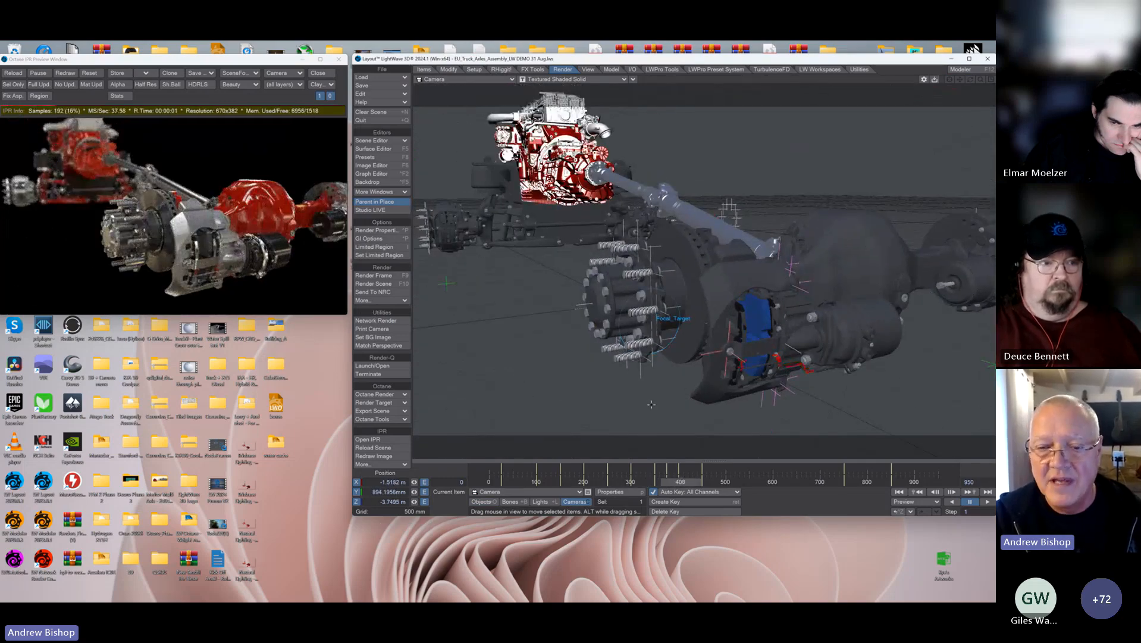
pyautogui.click(915, 493)
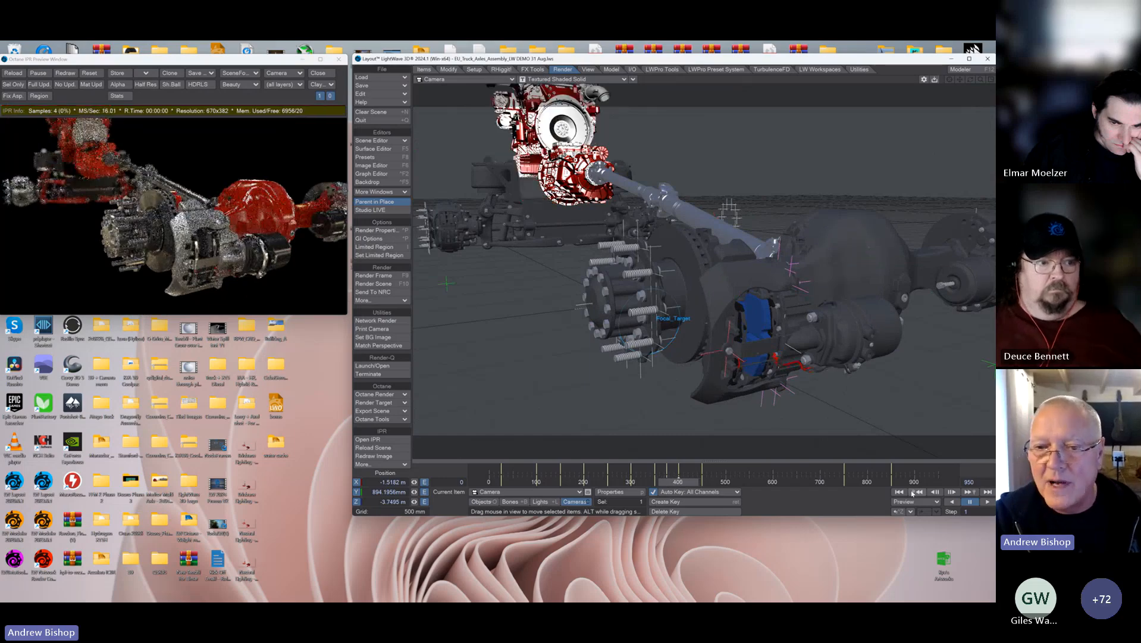
pyautogui.click(915, 494)
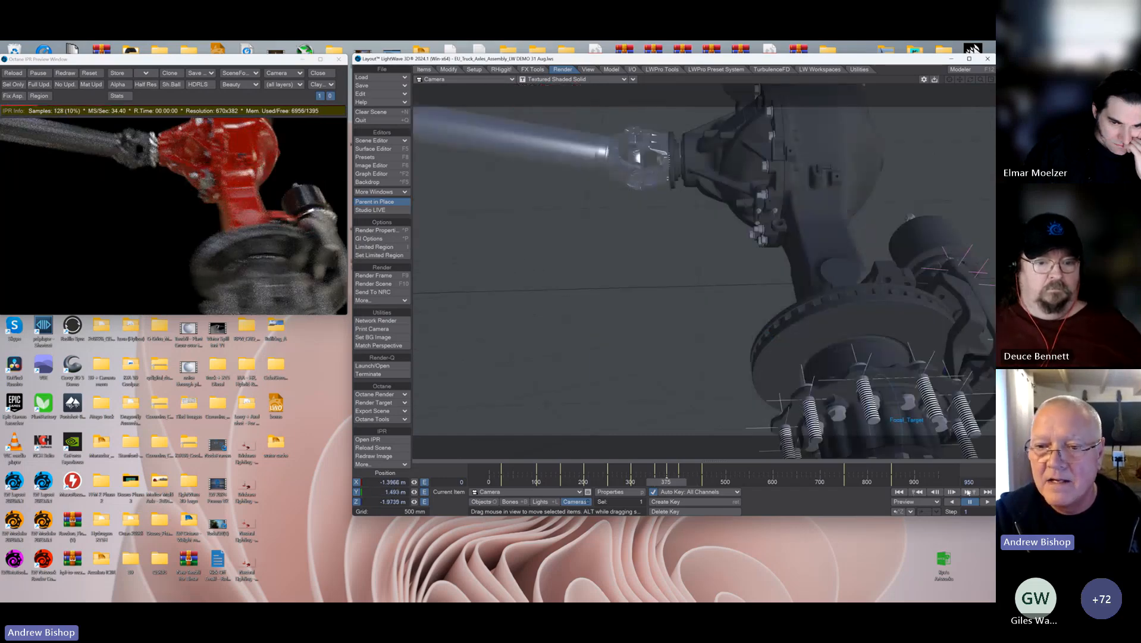
# Step: At frame 400, raise Octane_Focal_Target beside the rear axle hub to a Y position of about 616 mm
pyautogui.click(967, 493)
pyautogui.click(483, 501)
pyautogui.moveTo(650, 288); pyautogui.dragTo(650, 248)
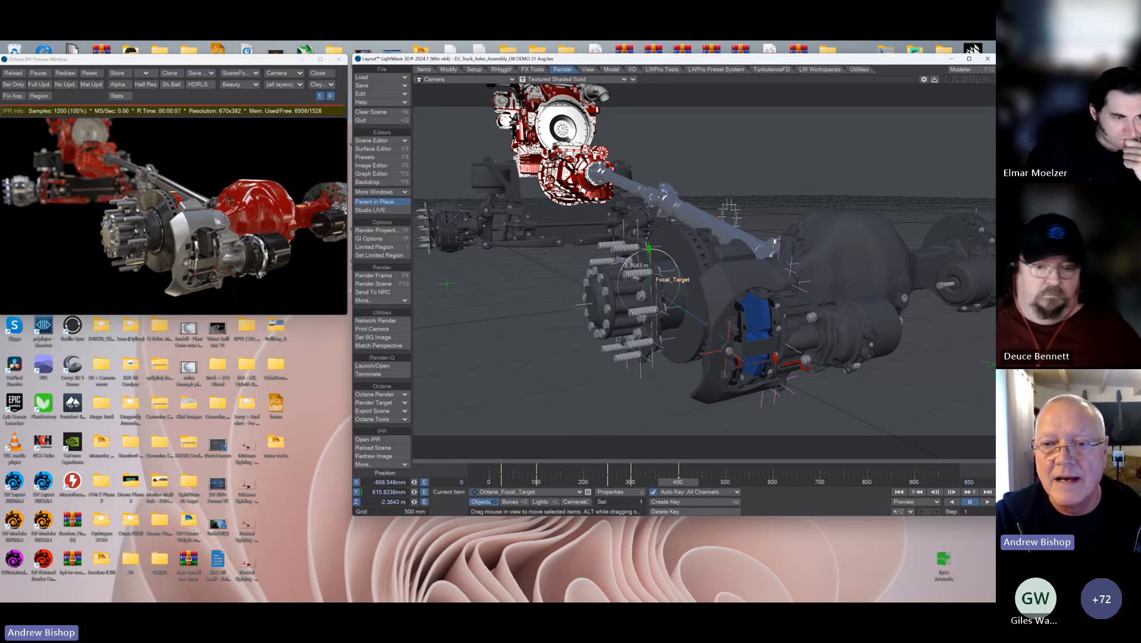
# Step: Try Octane_Focal_Target farther back near the front axle, at about Z -384 mm, and redraw the IPR preview
pyautogui.moveTo(637, 277); pyautogui.dragTo(505, 231)
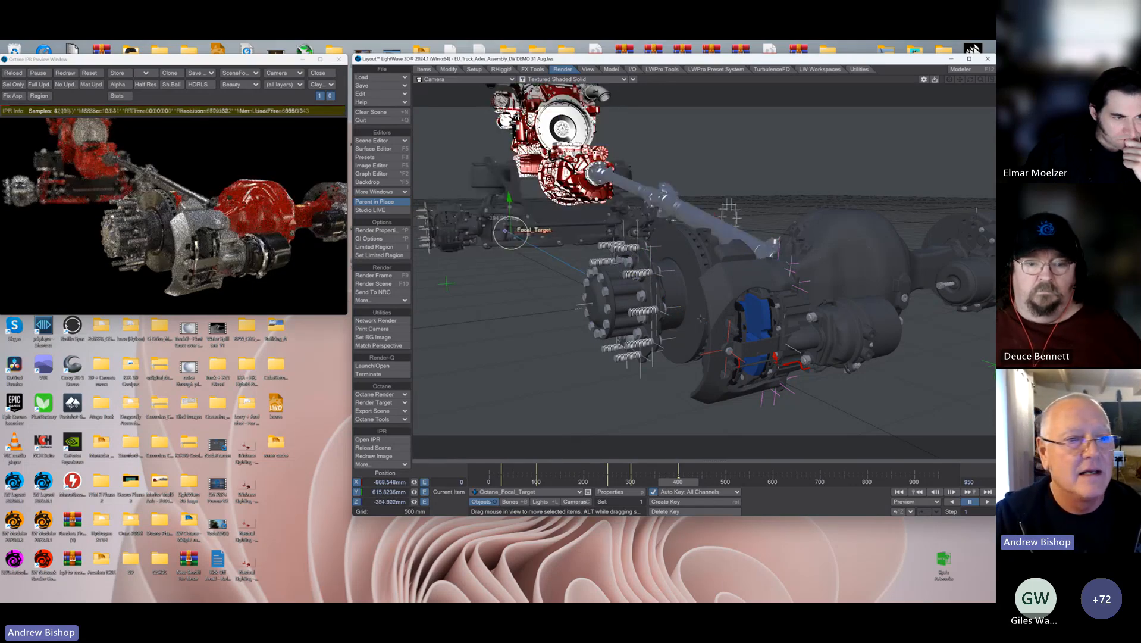
pyautogui.click(65, 73)
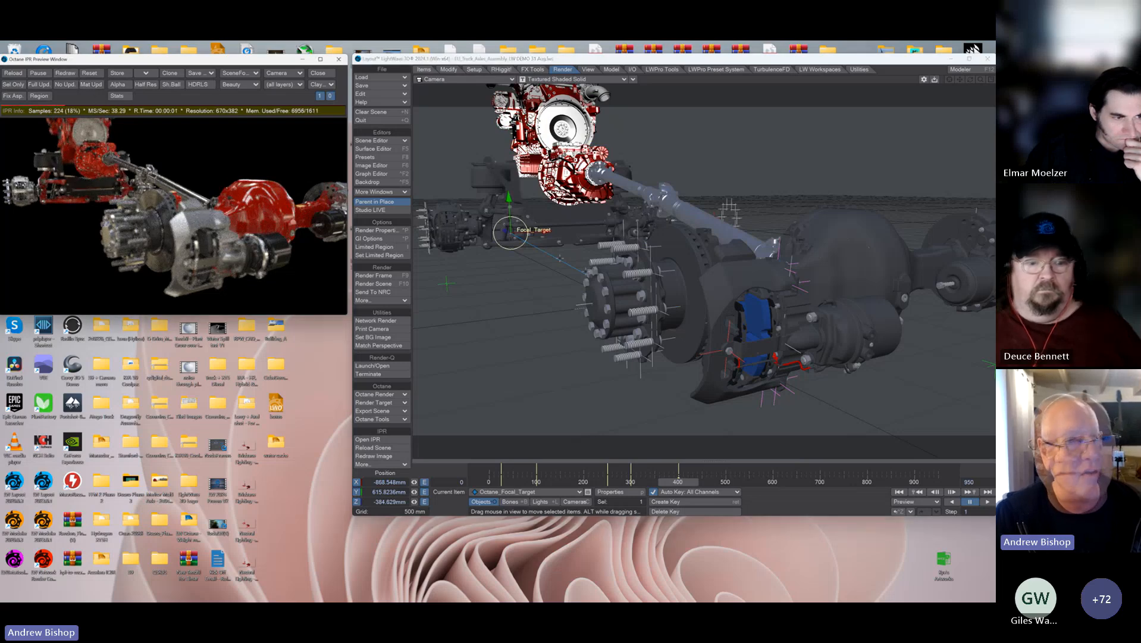
# Step: Move Octane_Focal_Target back to the rear hub at about Z -2.34 m in the Perspective view, and restore the camera view
pyautogui.click(447, 80)
pyautogui.click(447, 64)
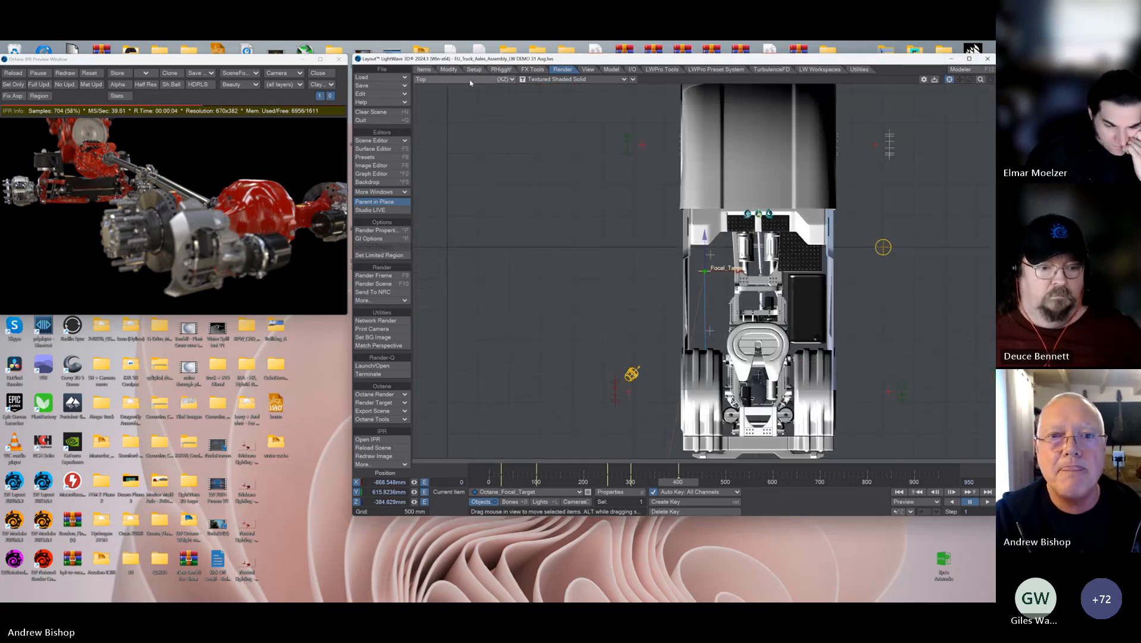
pyautogui.click(447, 79)
pyautogui.click(476, 129)
pyautogui.moveTo(737, 276); pyautogui.dragTo(601, 279)
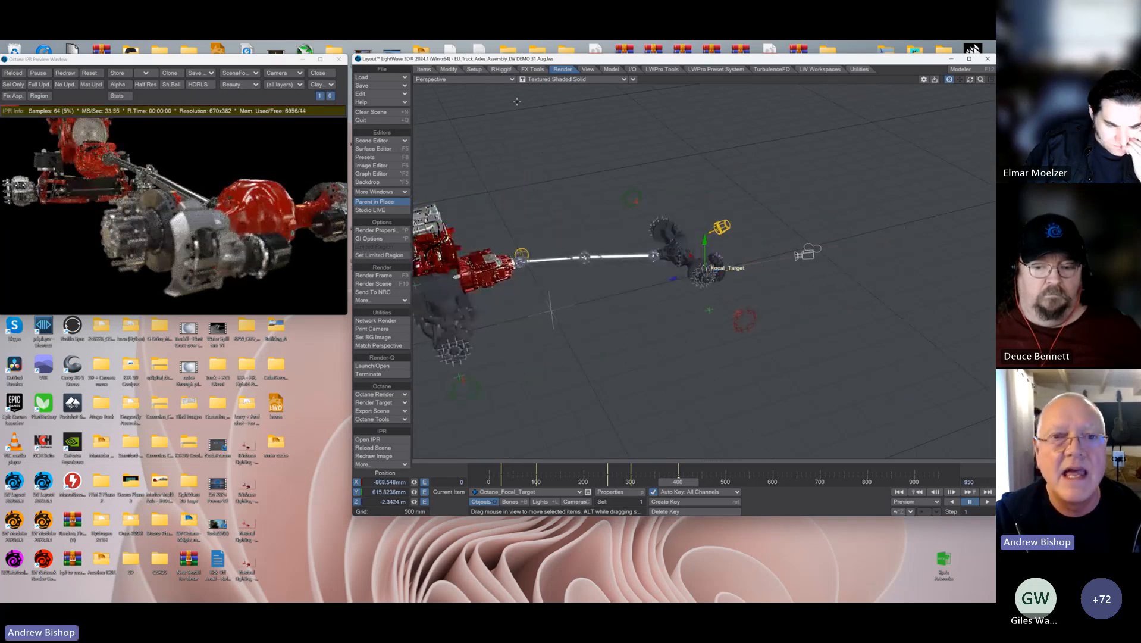
pyautogui.click(447, 79)
pyautogui.moveTo(491, 128)
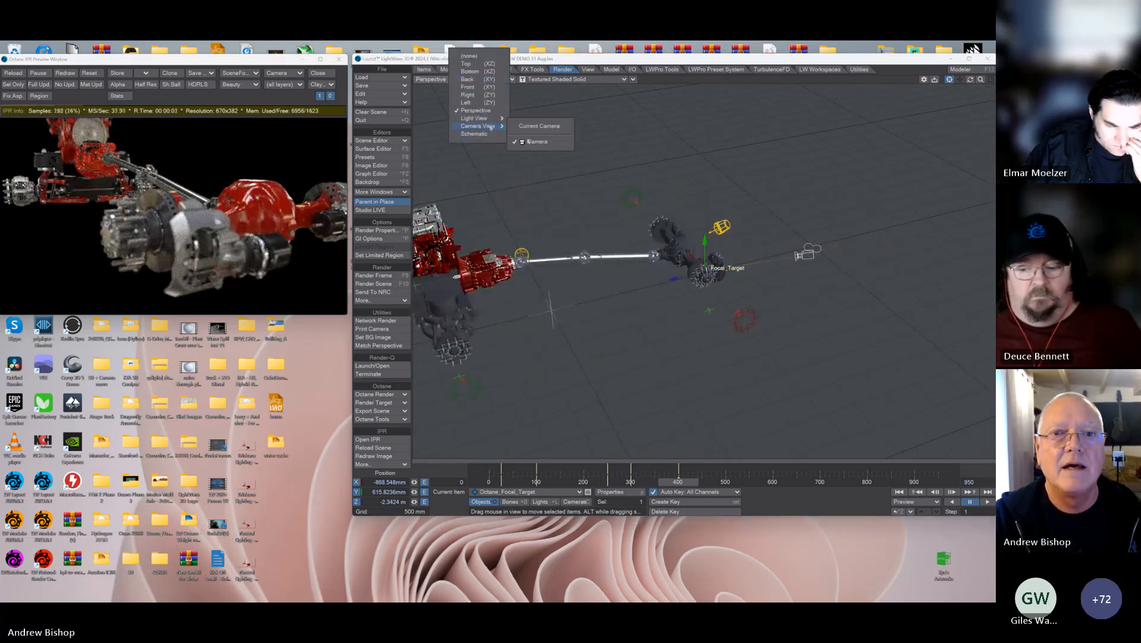
pyautogui.click(527, 142)
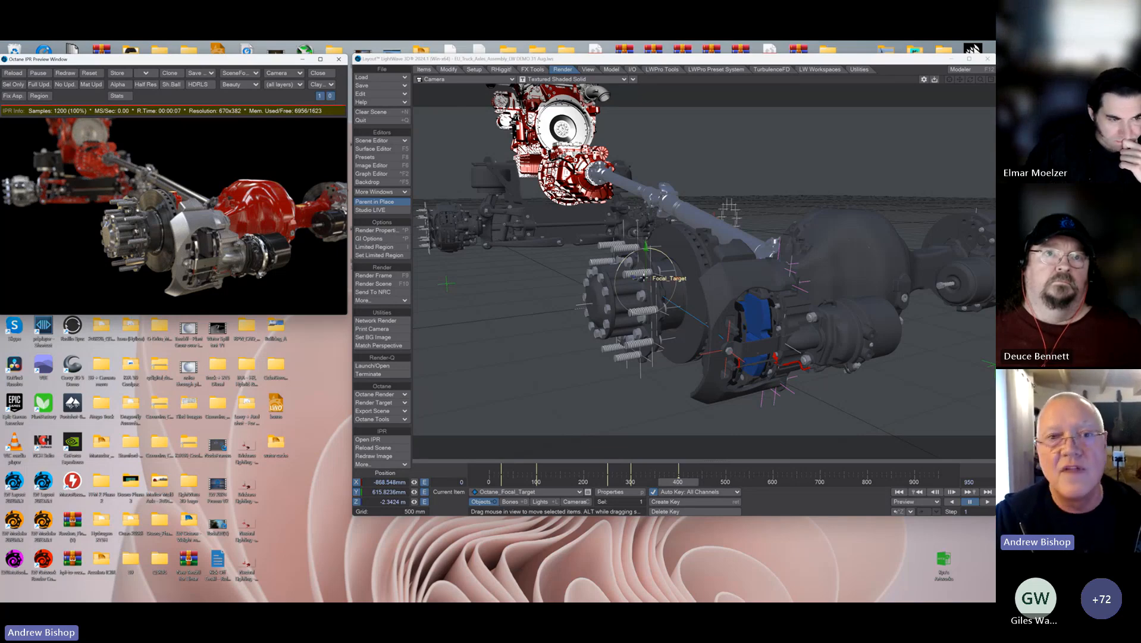
# Step: Enlarge Octane_Focal_Target at frame 400 with the Size tool to a scale of about 4.338, and refresh the IPR preview
pyautogui.click(424, 69)
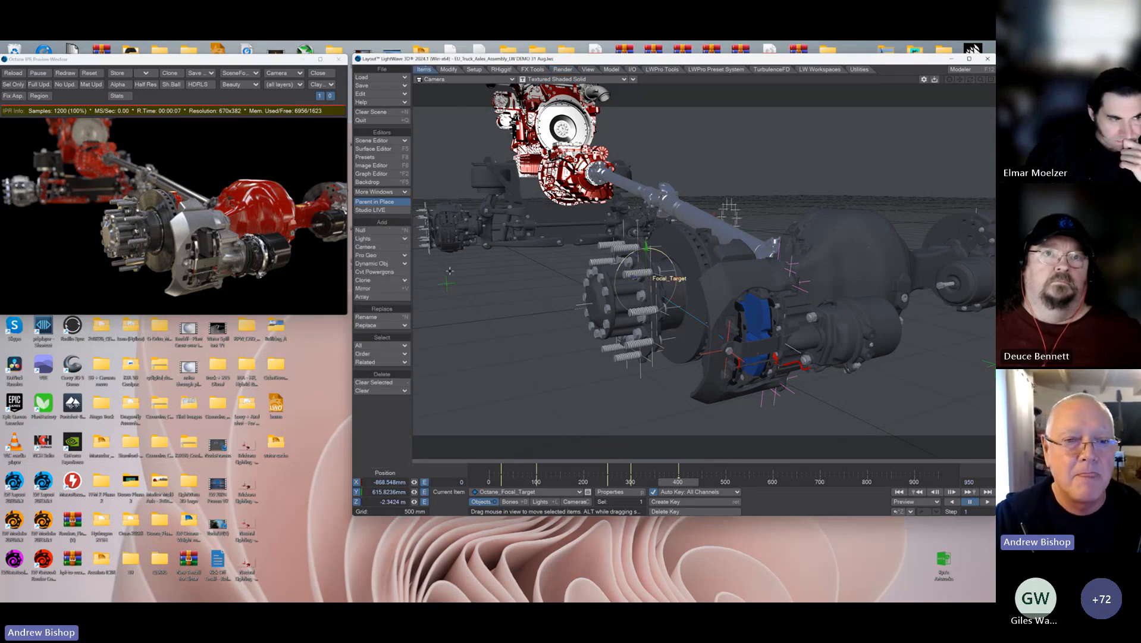
pyautogui.click(448, 69)
pyautogui.click(369, 304)
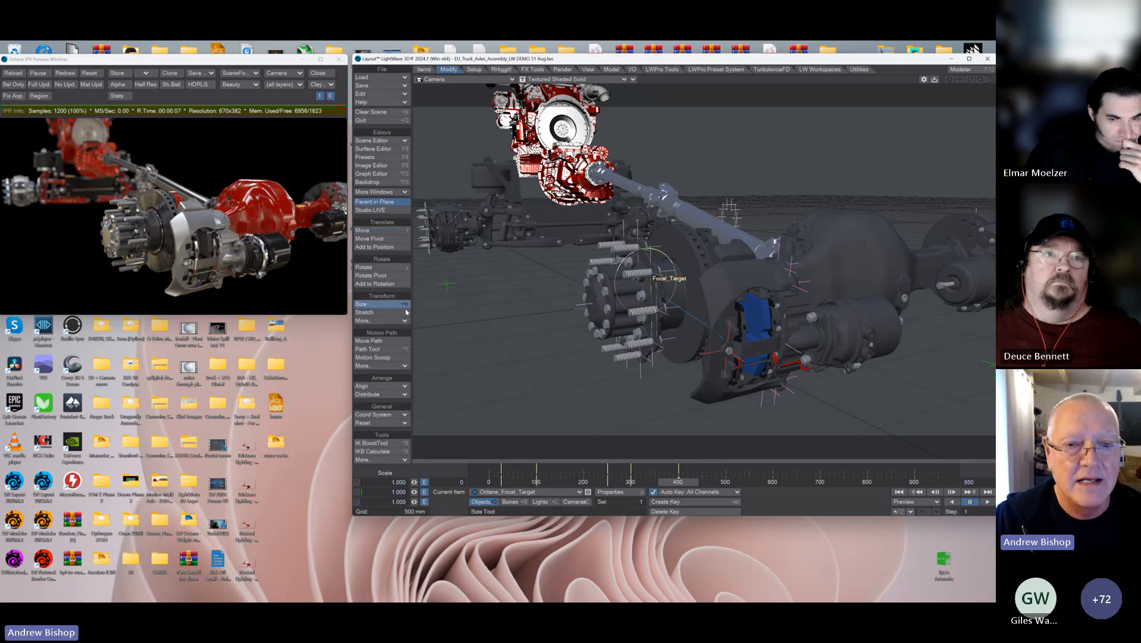
pyautogui.moveTo(559, 309); pyautogui.dragTo(708, 309)
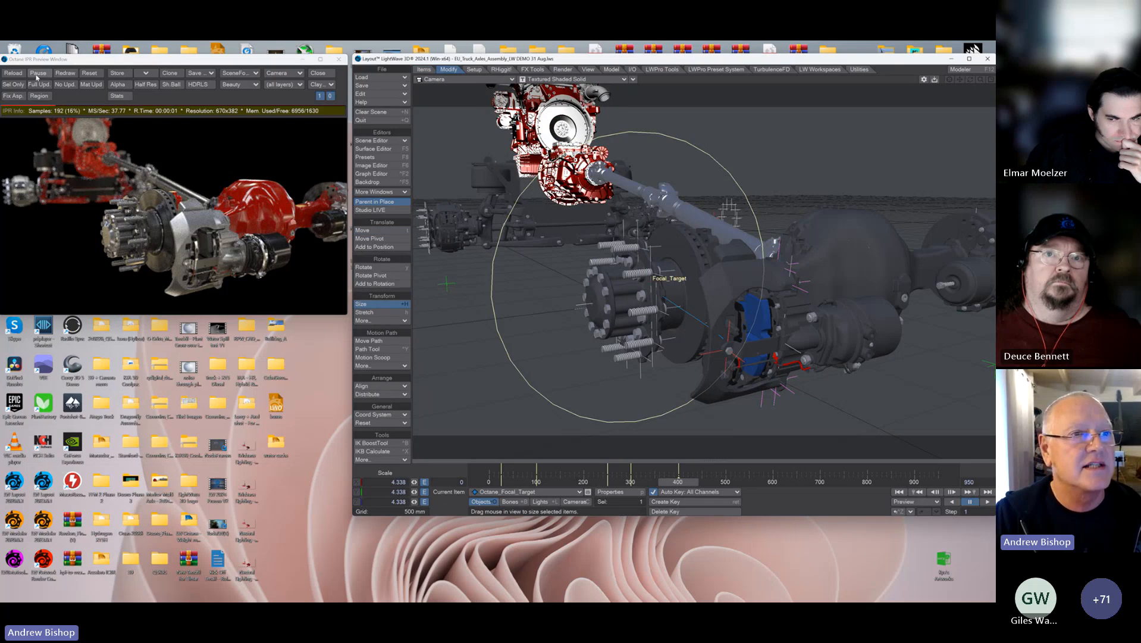
pyautogui.click(90, 74)
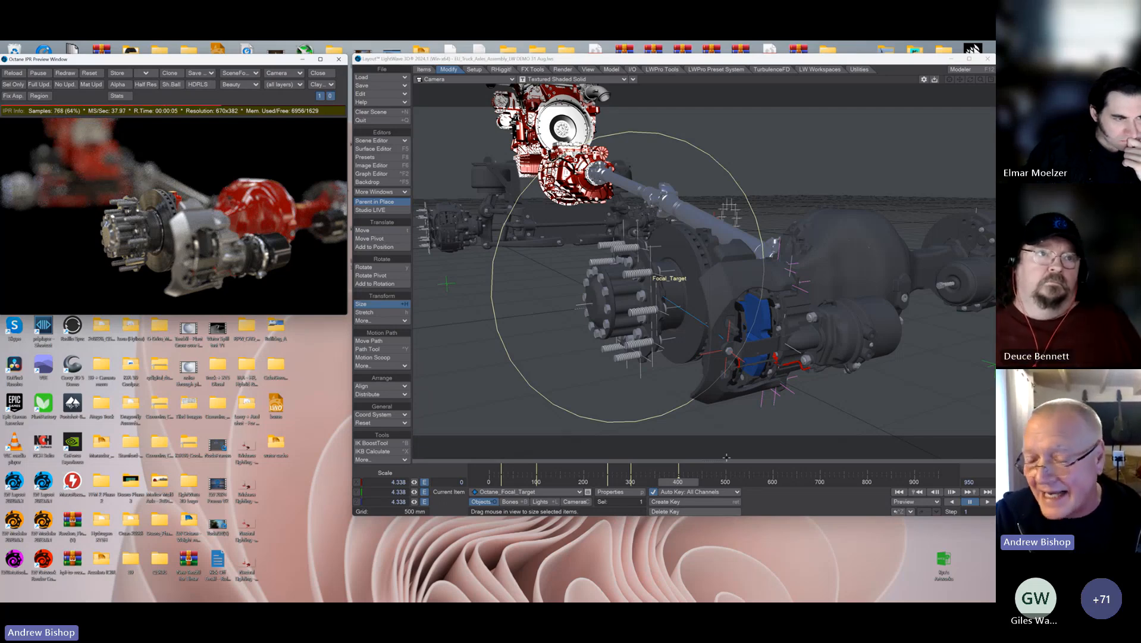
# Step: At frame 300, scale Octane_Focal_Target up to about 1.604 around the rear wheel hub
pyautogui.click(917, 492)
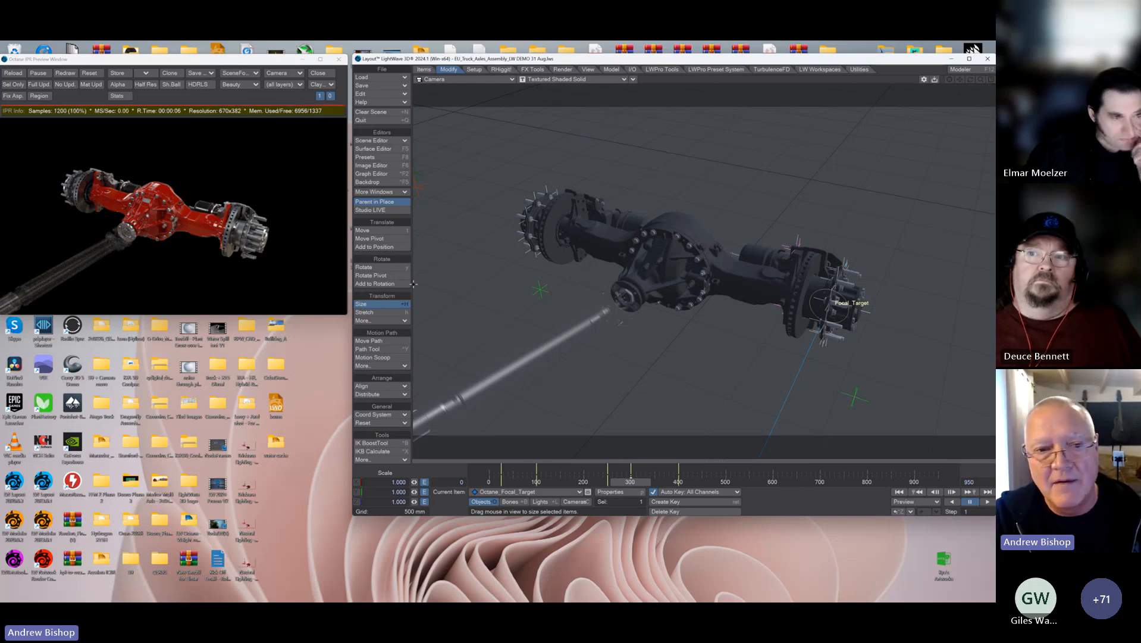
pyautogui.moveTo(859, 308); pyautogui.dragTo(896, 308)
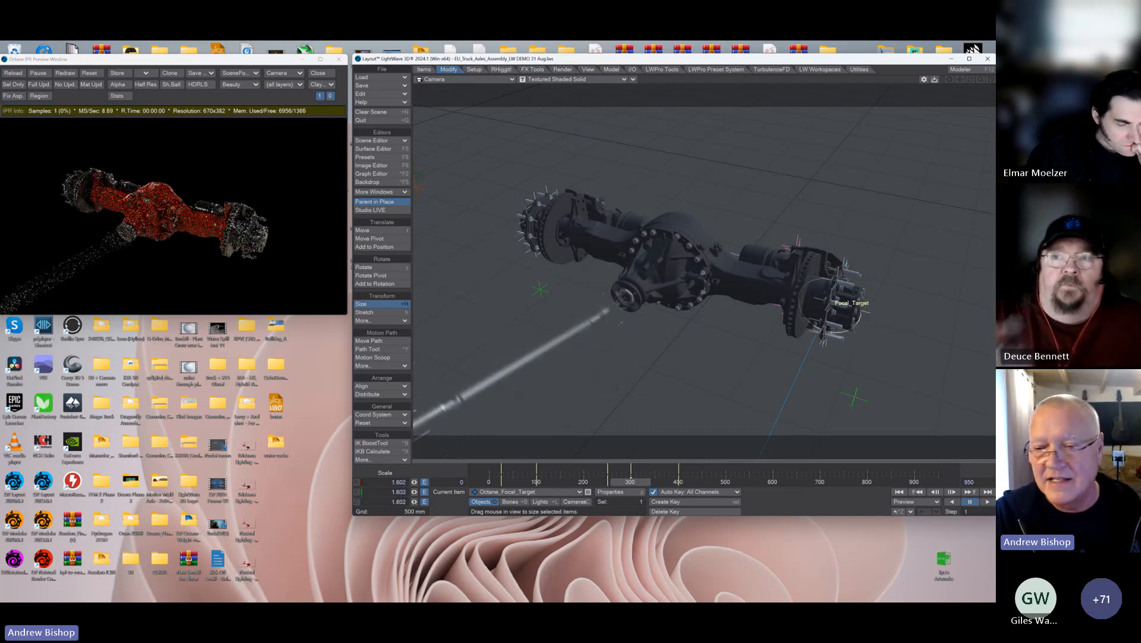
# Step: At frame 400, resize Octane_Focal_Target to a scale of about 1.802 and redraw the IPR preview
pyautogui.click(969, 492)
pyautogui.moveTo(845, 308); pyautogui.dragTo(951, 308)
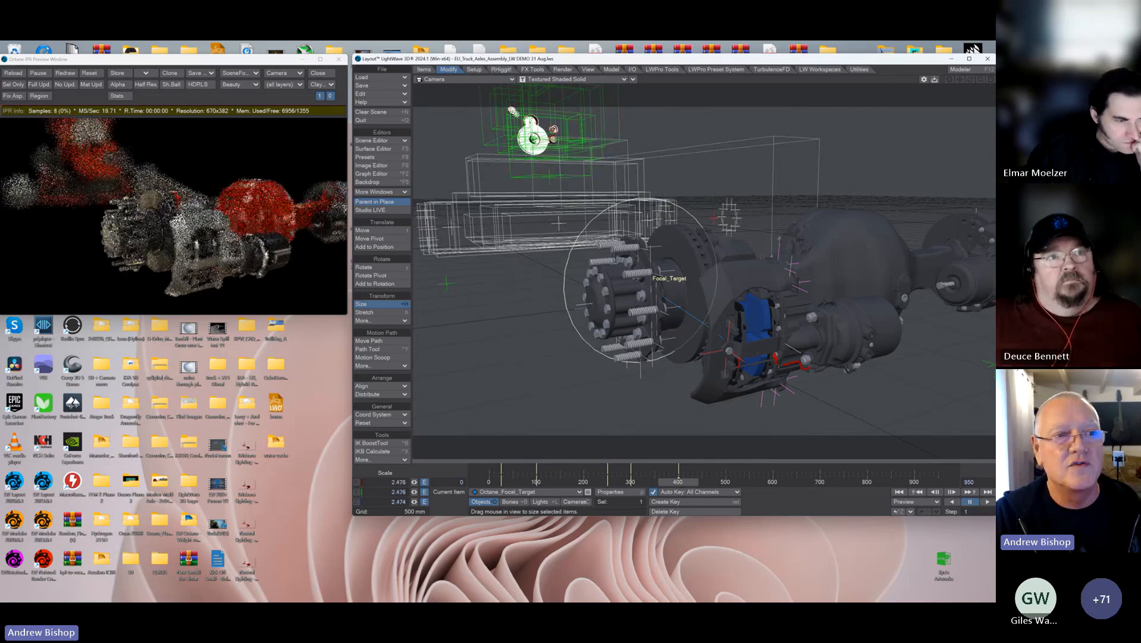
pyautogui.moveTo(666, 297); pyautogui.dragTo(591, 297)
pyautogui.click(65, 73)
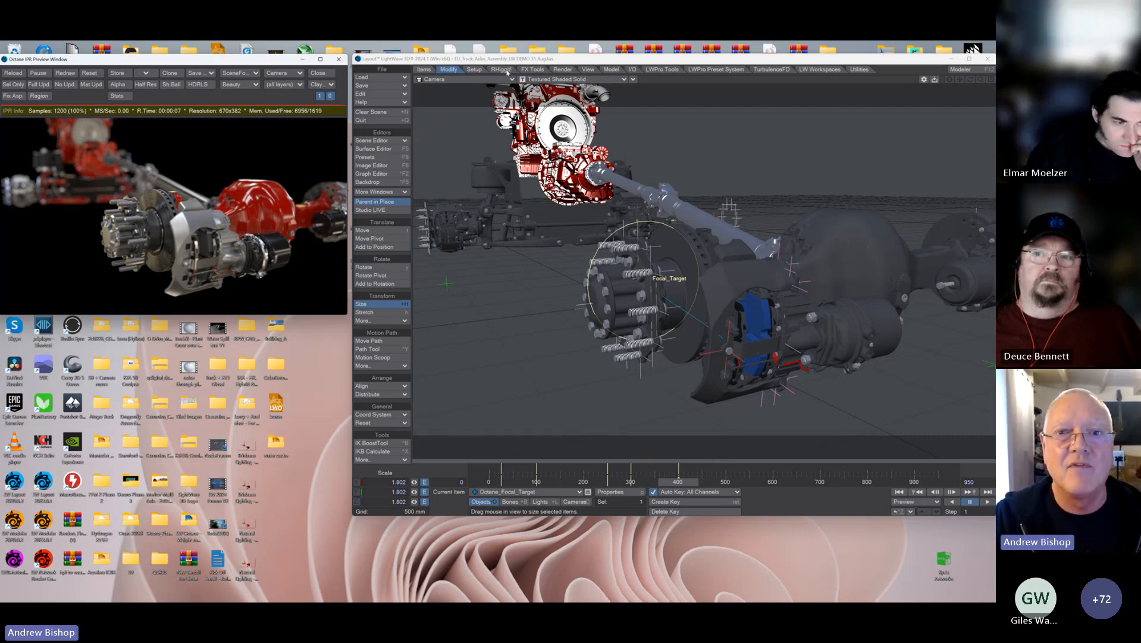
# Step: Open the Octane render target's node graph, examine the Octane DOF Range node's camera F-stop and target item settings, and accept them
pyautogui.click(570, 71)
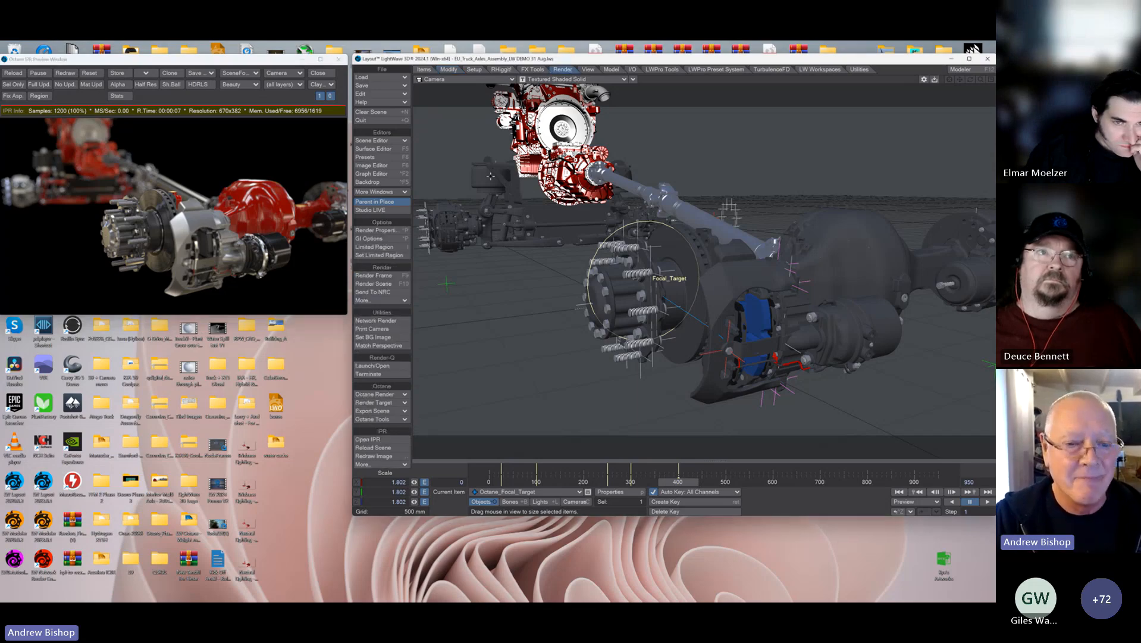
pyautogui.click(402, 402)
pyautogui.click(402, 400)
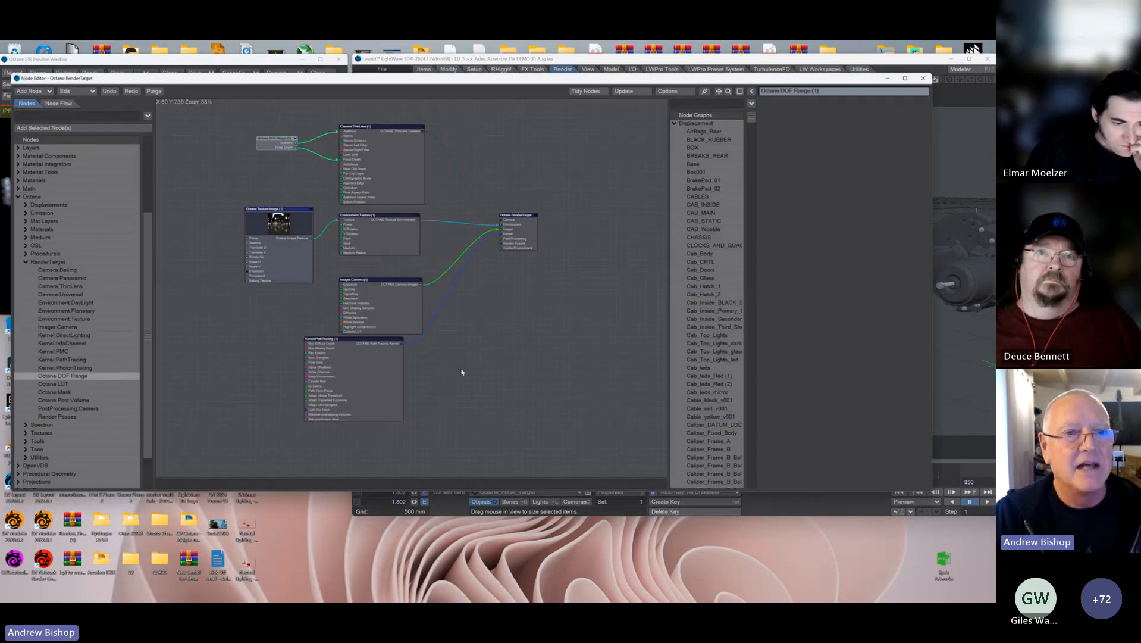
pyautogui.doubleClick(277, 138)
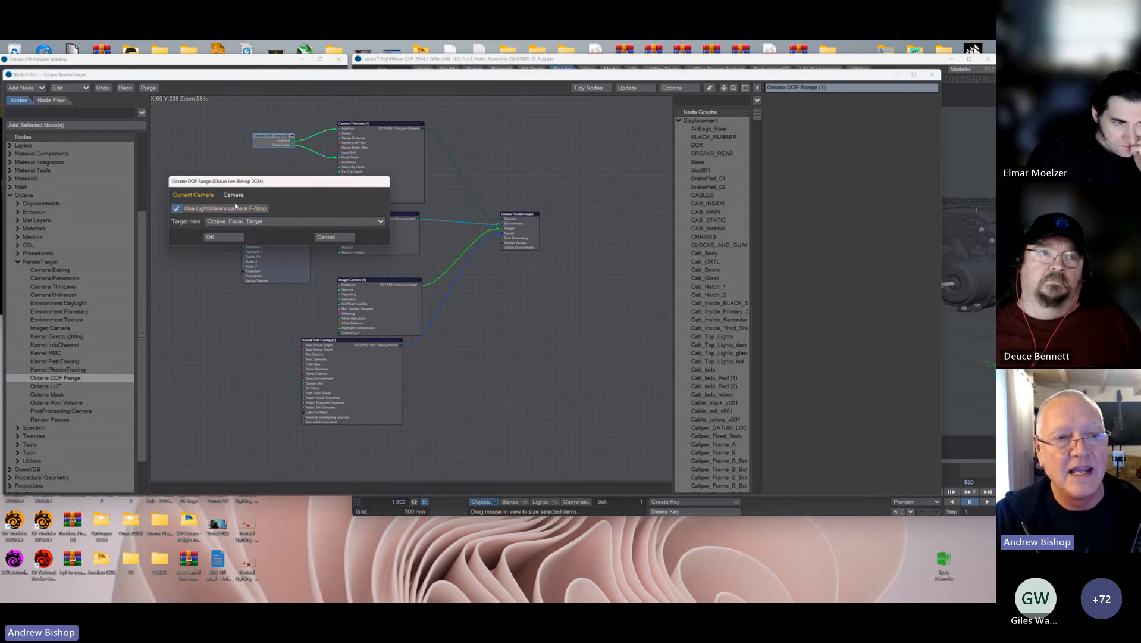
pyautogui.click(211, 236)
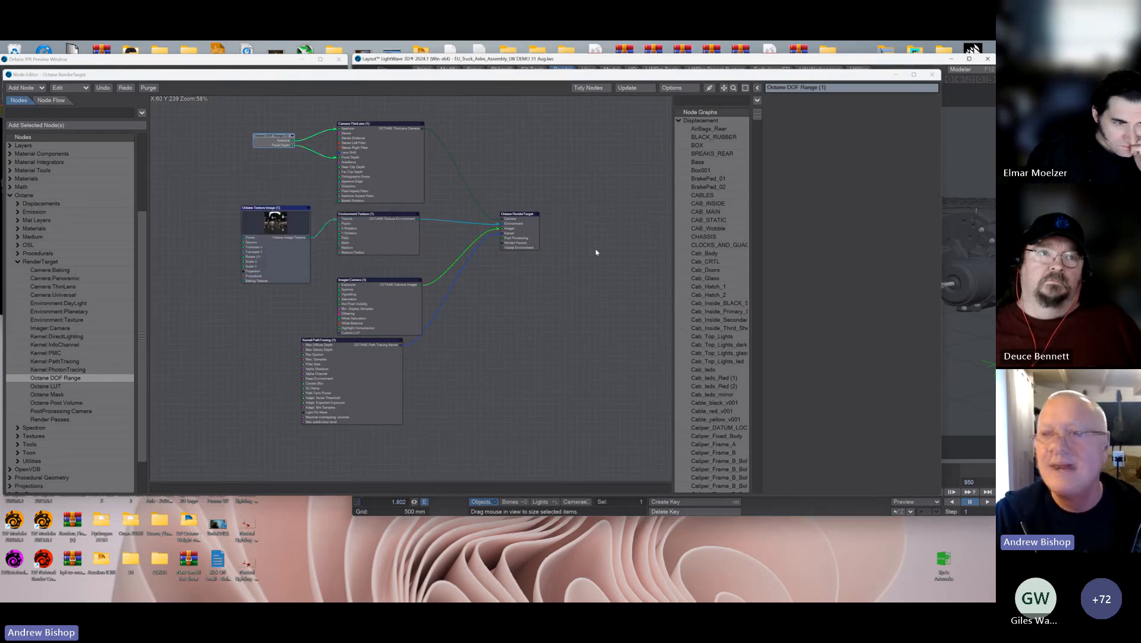
# Step: Close the Octane render target's node graph and turn off the camera's own Depth of Field in Camera Properties
pyautogui.click(936, 75)
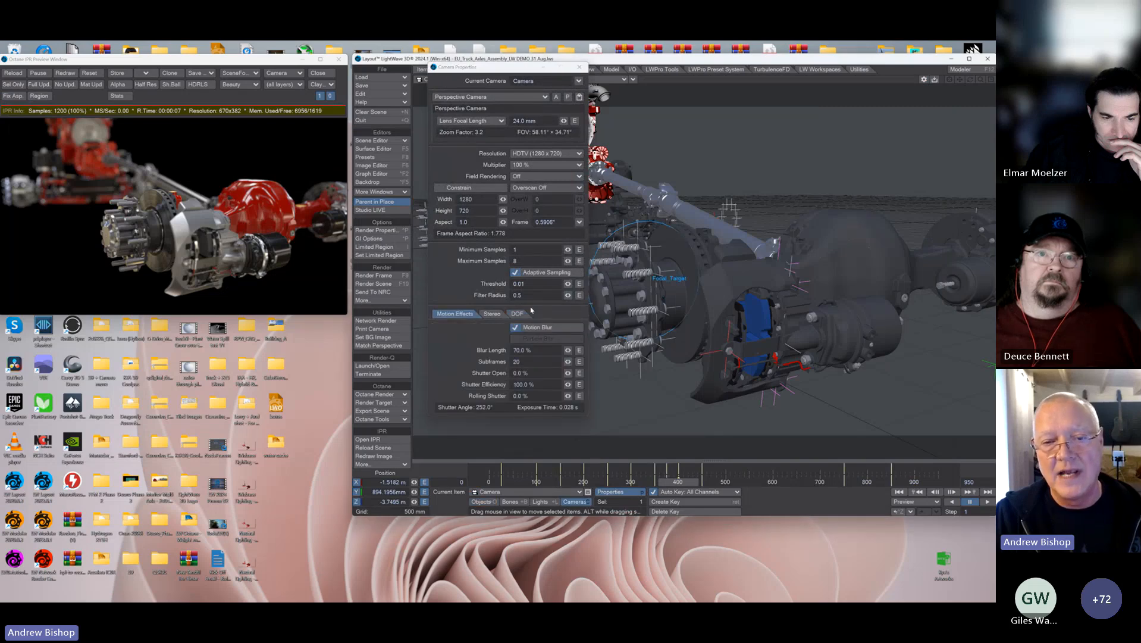
pyautogui.click(438, 326)
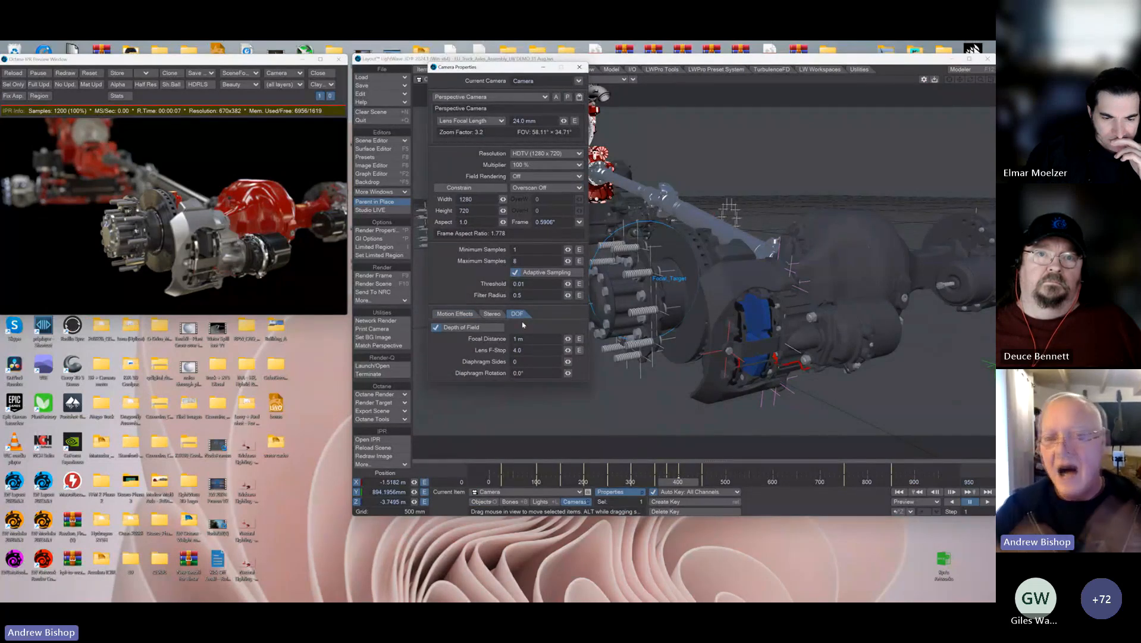
pyautogui.click(470, 326)
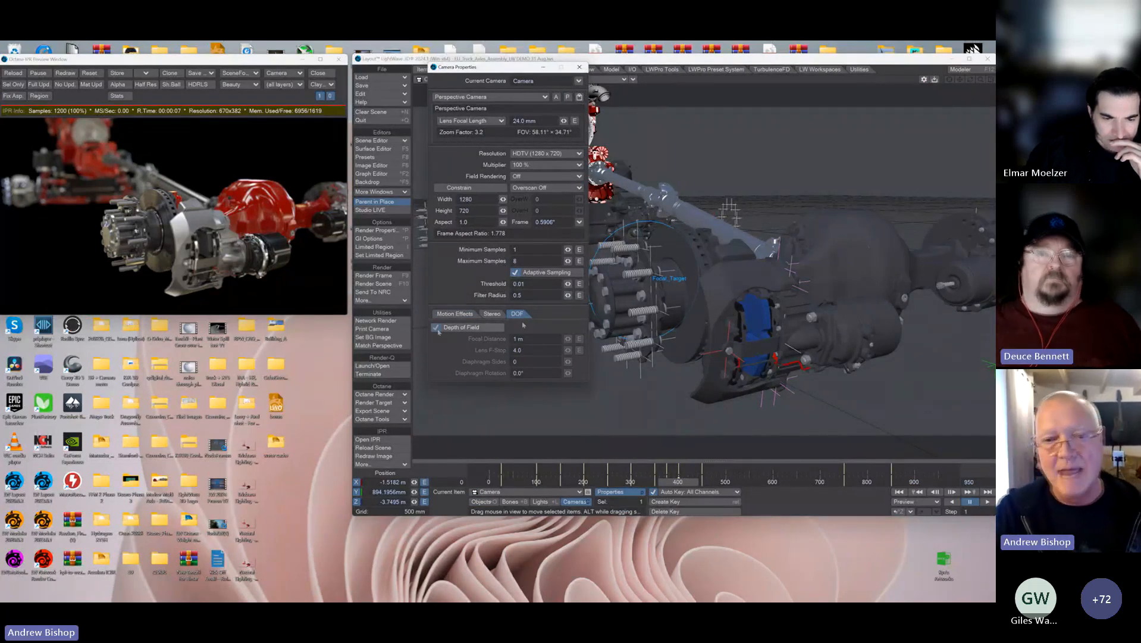
pyautogui.click(580, 67)
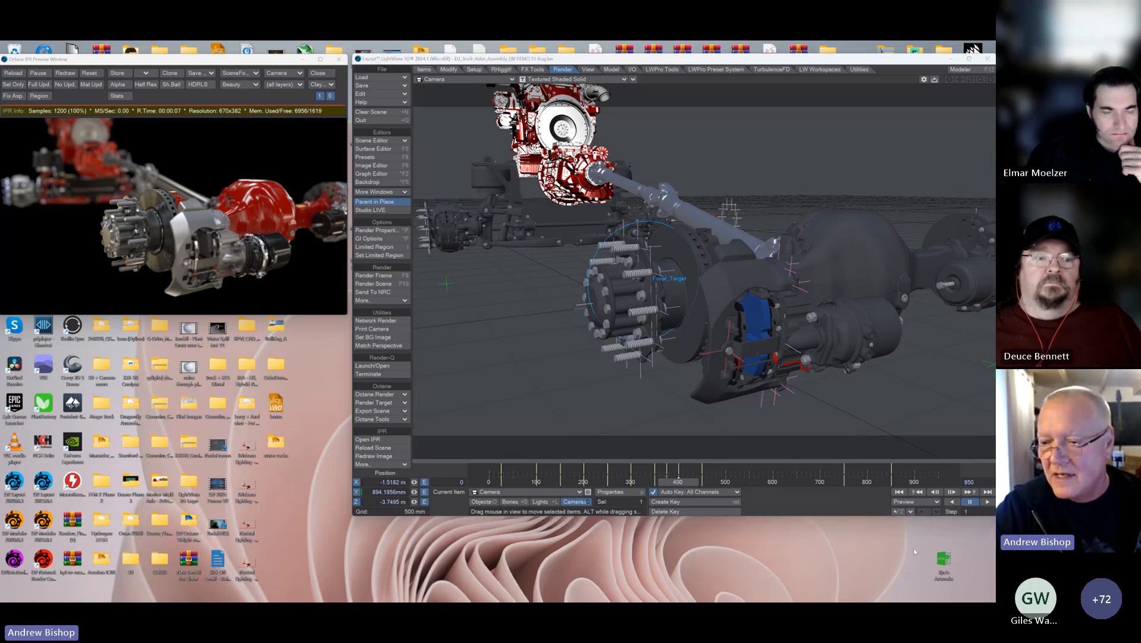
# Step: Switch to the Teams meeting and stop sharing the screen
pyautogui.hotkey('alt', 'Tab')
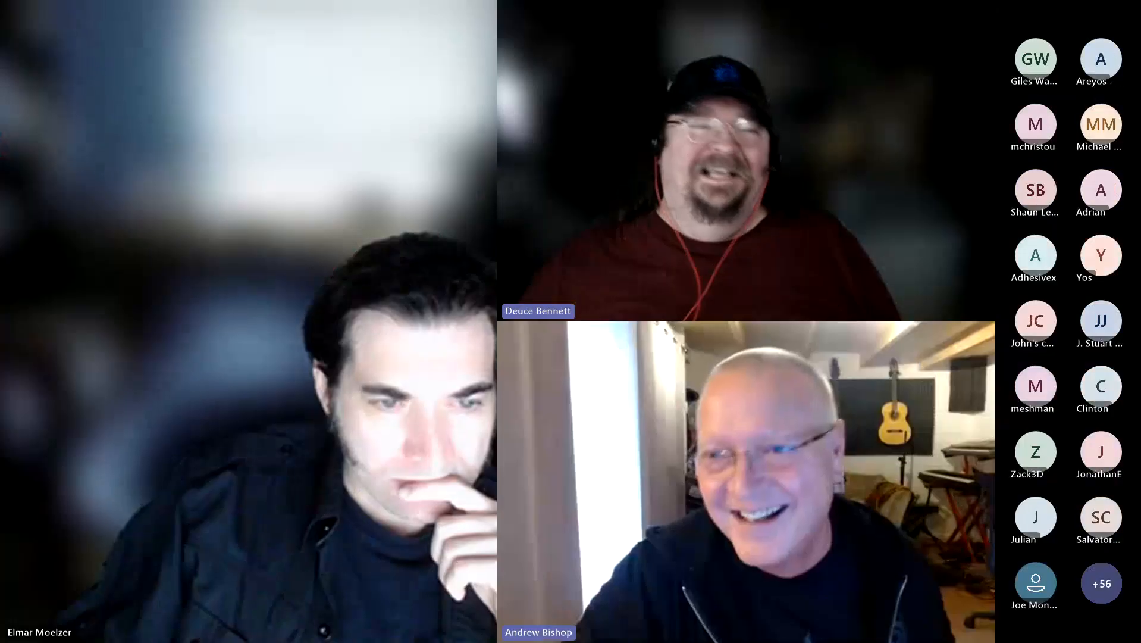
pyautogui.click(771, 141)
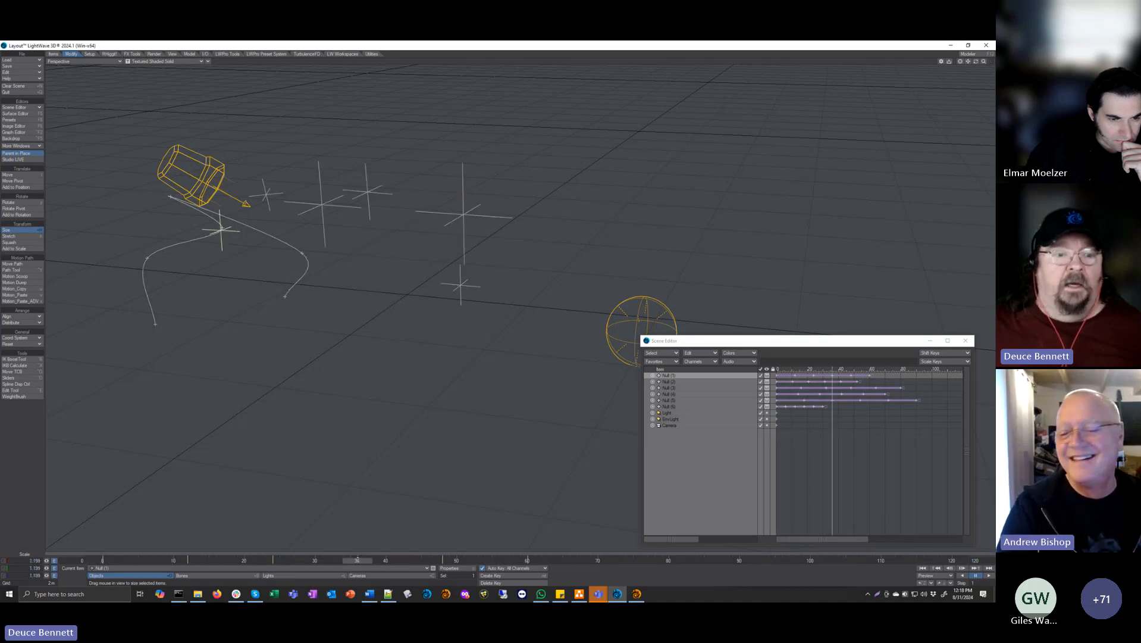
# Step: Return to frame 0, select all six animated nulls and dump their motion files into the LightWave3D_Content folder with Motion Dump
pyautogui.click(102, 559)
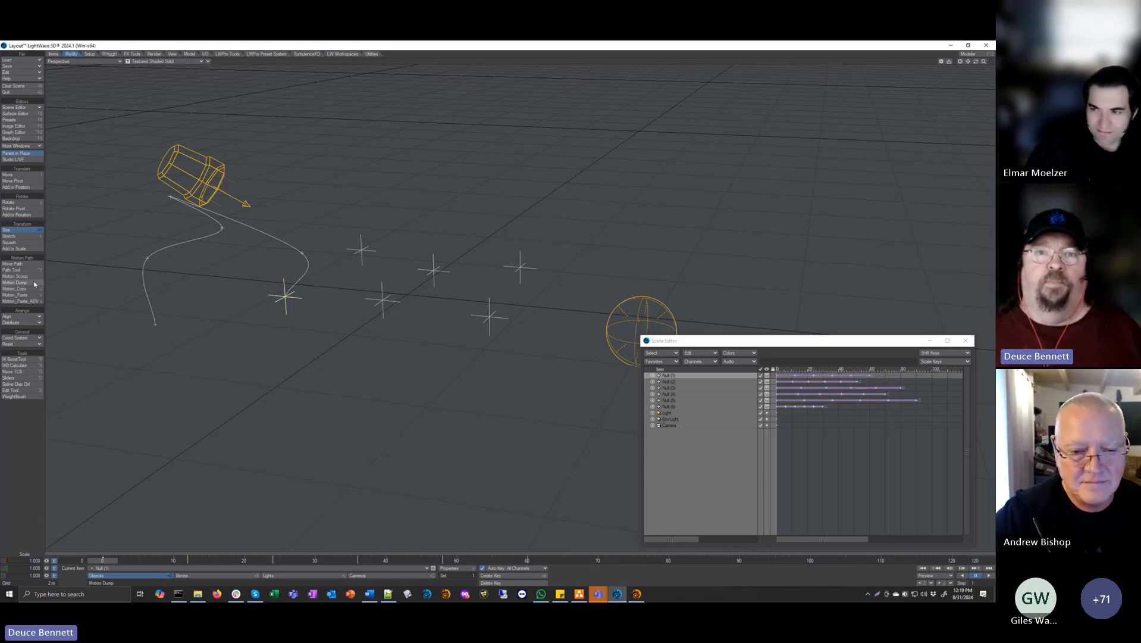
pyautogui.moveTo(266, 223); pyautogui.dragTo(551, 358)
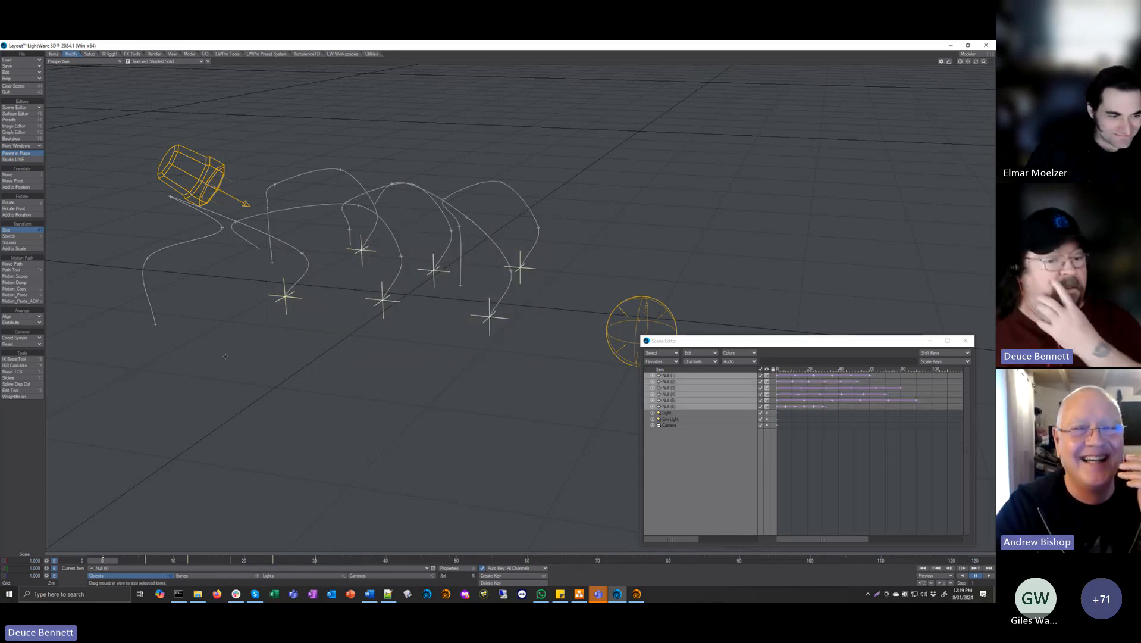
pyautogui.click(34, 283)
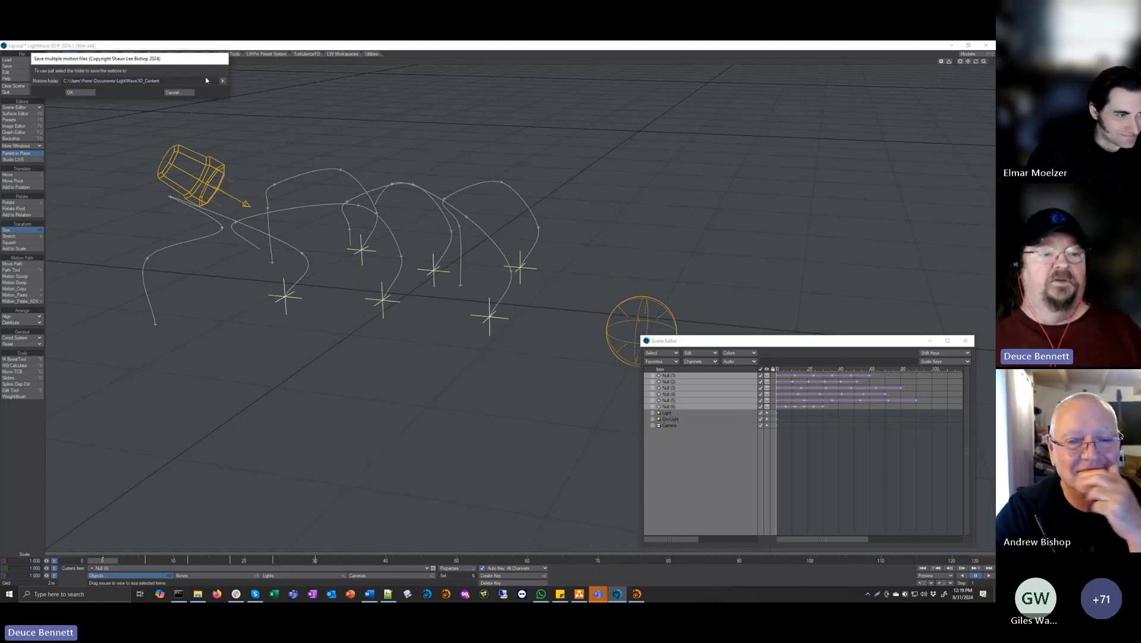
pyautogui.moveTo(154, 63); pyautogui.dragTo(204, 67)
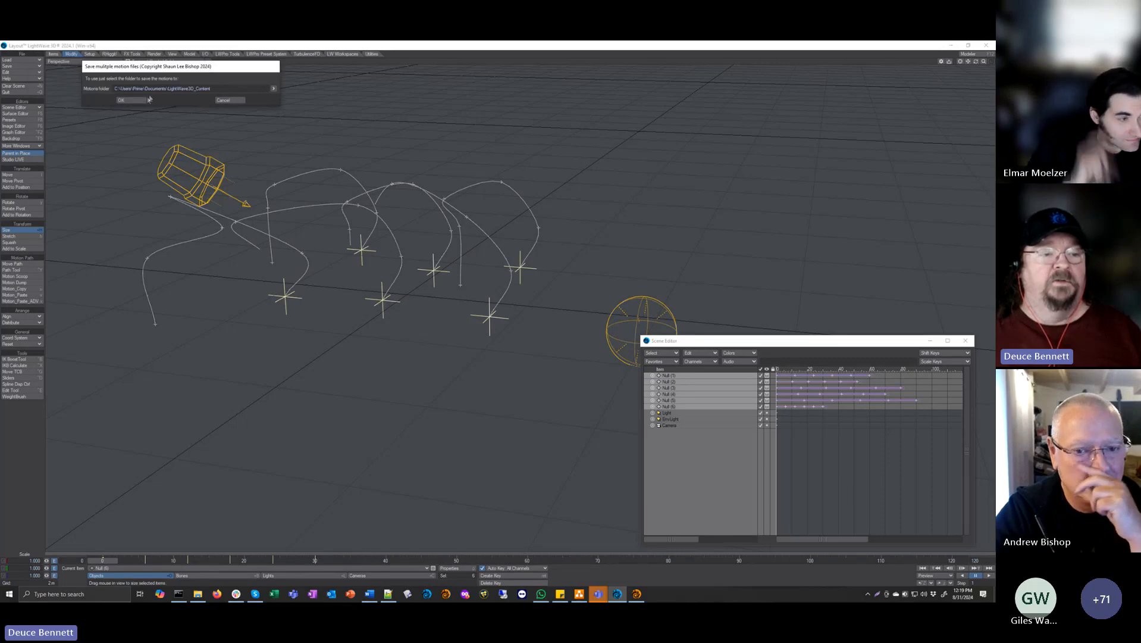
pyautogui.click(134, 101)
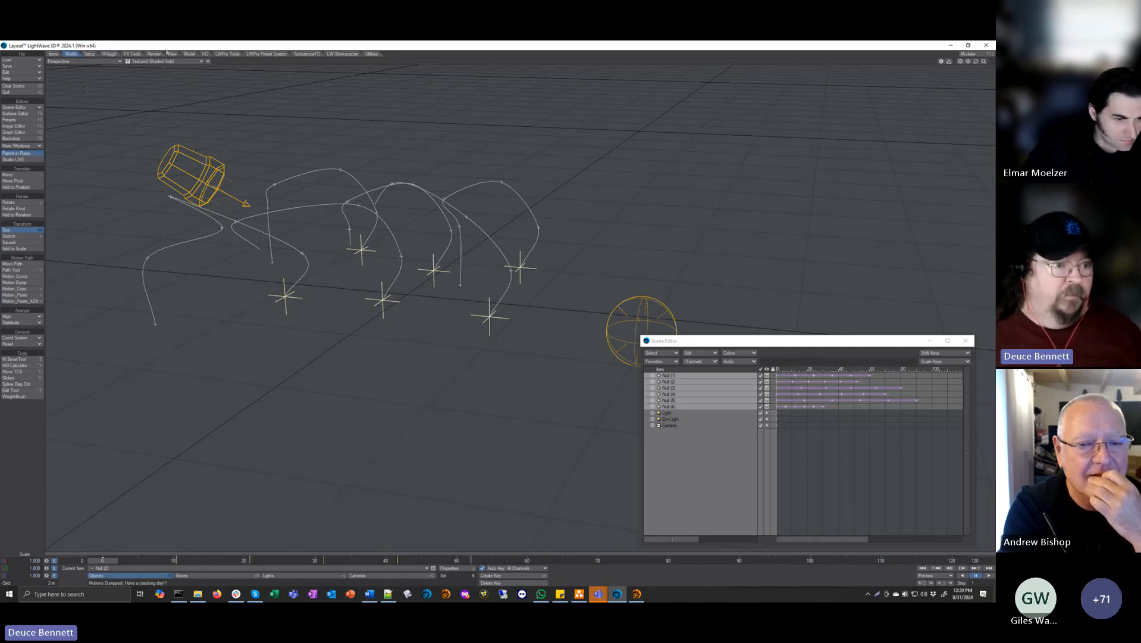
# Step: Create a new sphere object and clone it 5 times
pyautogui.click(190, 54)
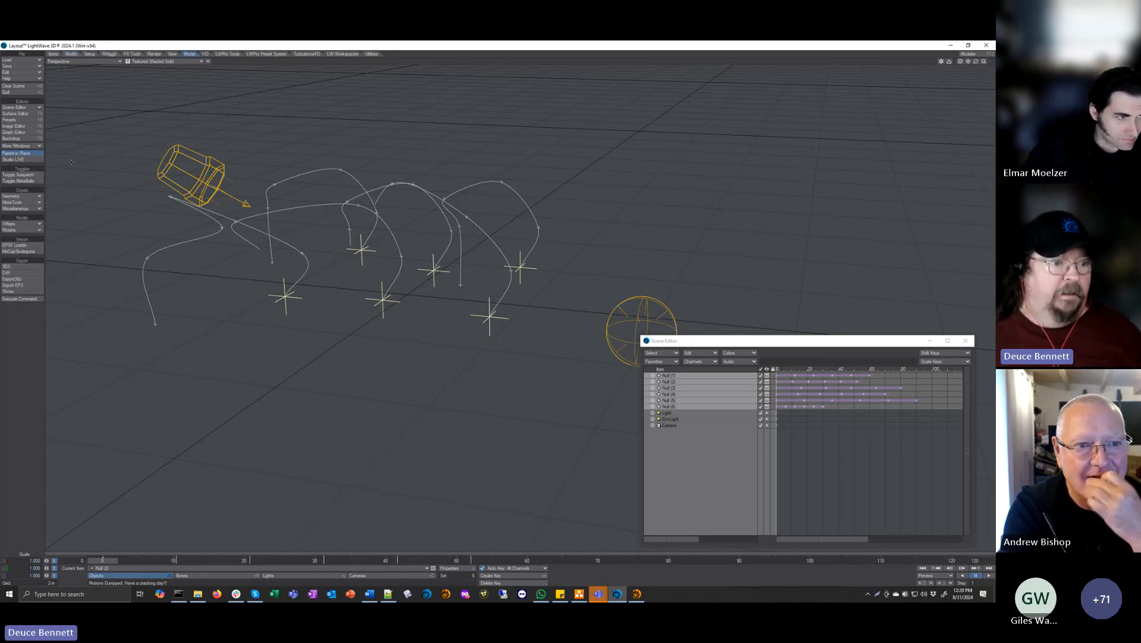
pyautogui.click(24, 181)
pyautogui.click(32, 195)
pyautogui.click(110, 218)
pyautogui.hotkey('ctrl', 'c')
pyautogui.write('5')
pyautogui.press('Return')
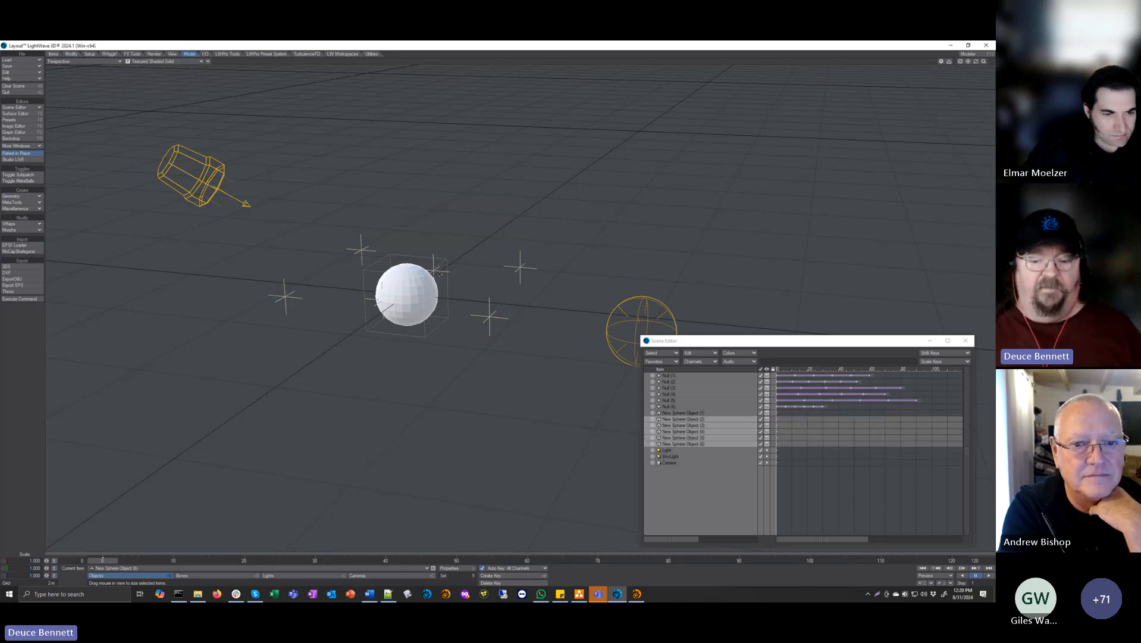
# Step: Load the saved motions onto all six New Sphere Objects with Motion Scoop, replacing "Null" with "New Sphere Object" in the names
pyautogui.click(684, 412)
pyautogui.keyDown('shift'); pyautogui.click(694, 444); pyautogui.keyUp('shift')
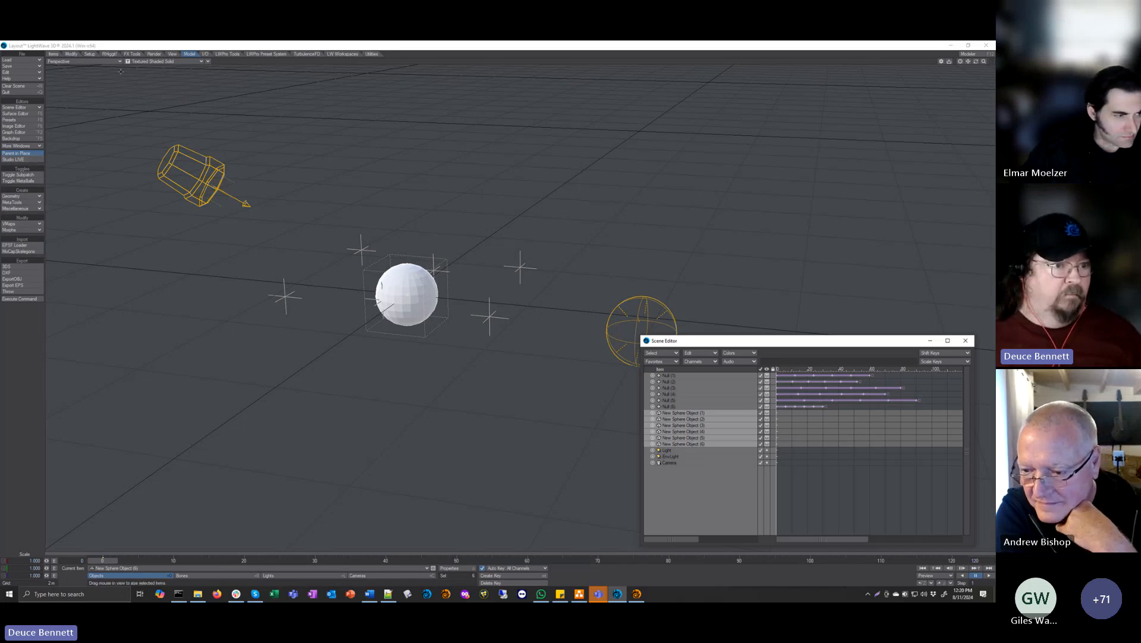
pyautogui.click(59, 47)
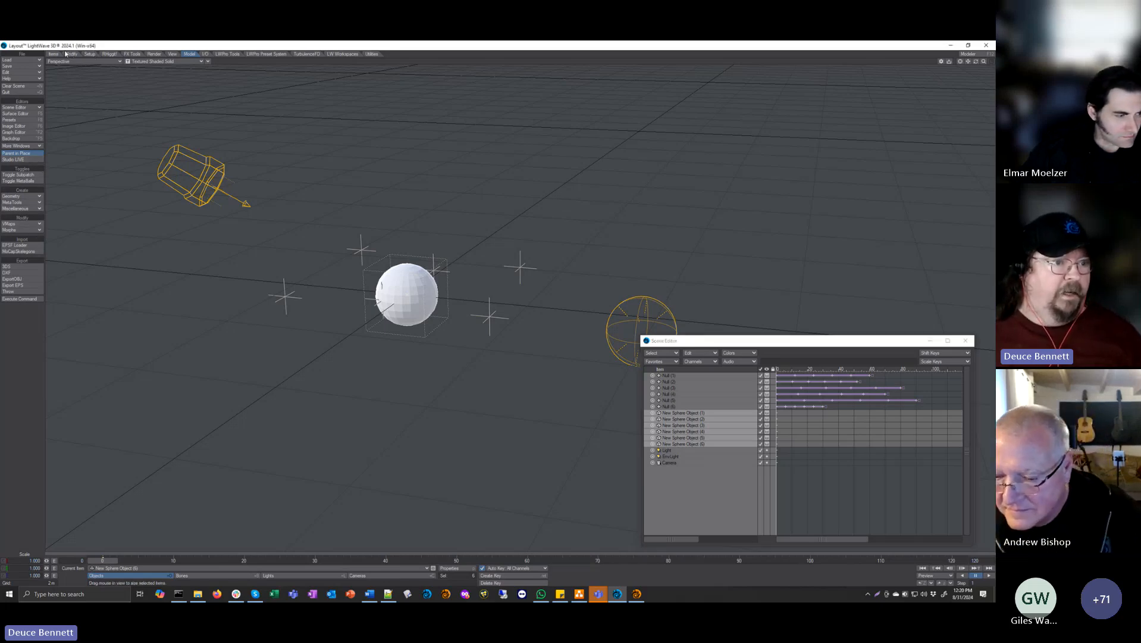
pyautogui.click(71, 54)
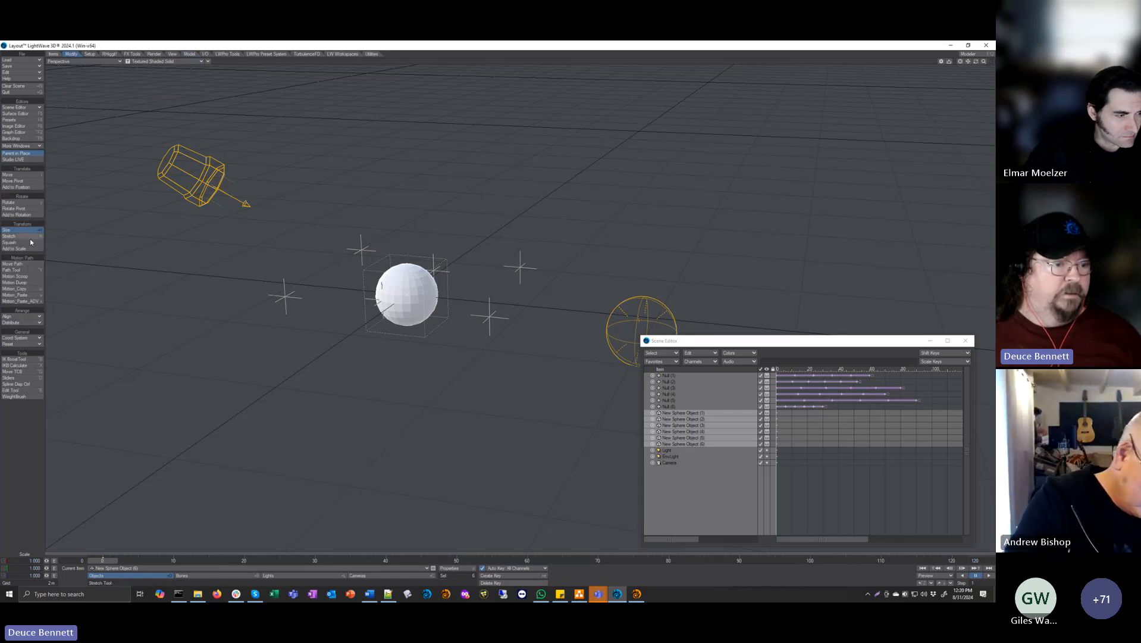
pyautogui.click(32, 276)
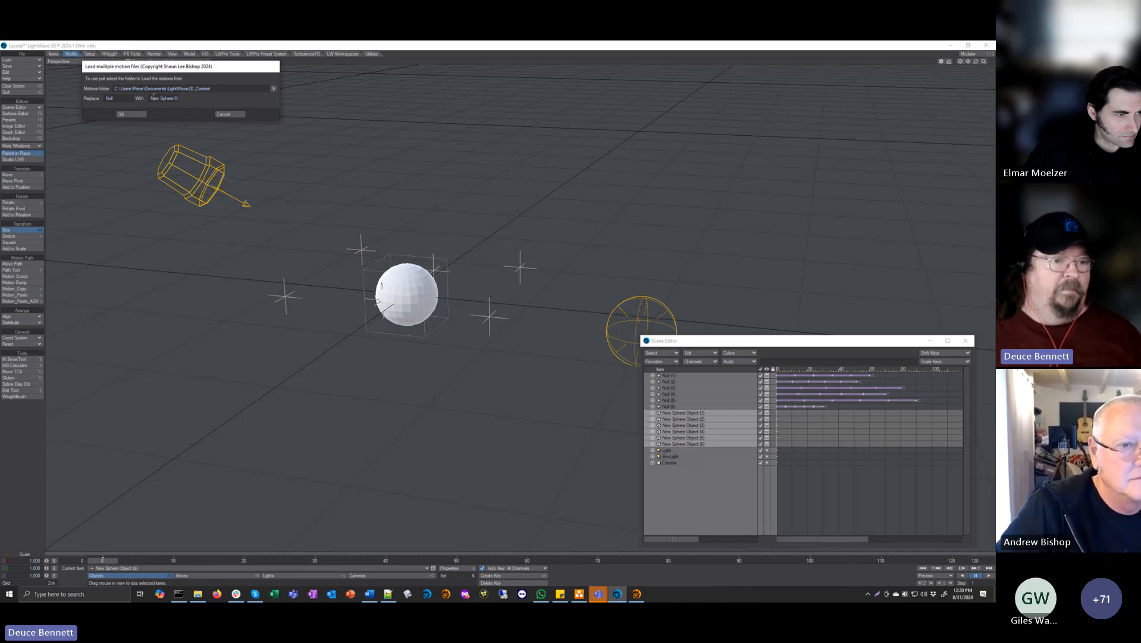
pyautogui.write('New Sphere O')
pyautogui.write('bject')
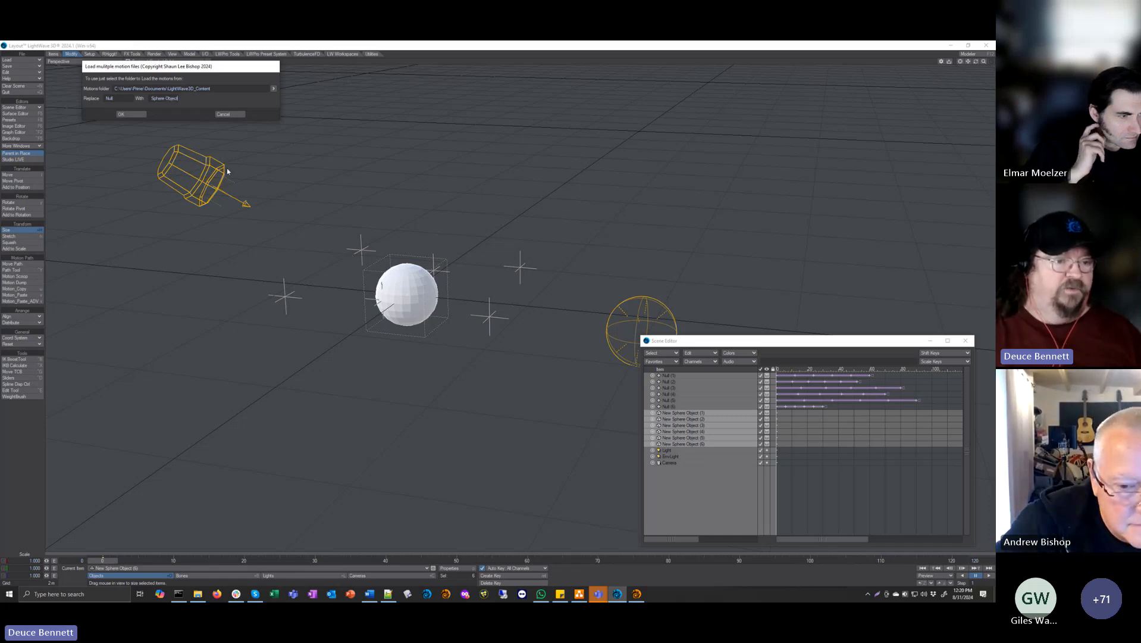
pyautogui.click(131, 114)
pyautogui.moveTo(105, 560)
pyautogui.mouseDown()
pyautogui.moveTo(773, 560)
pyautogui.moveTo(104, 560)
pyautogui.mouseUp()
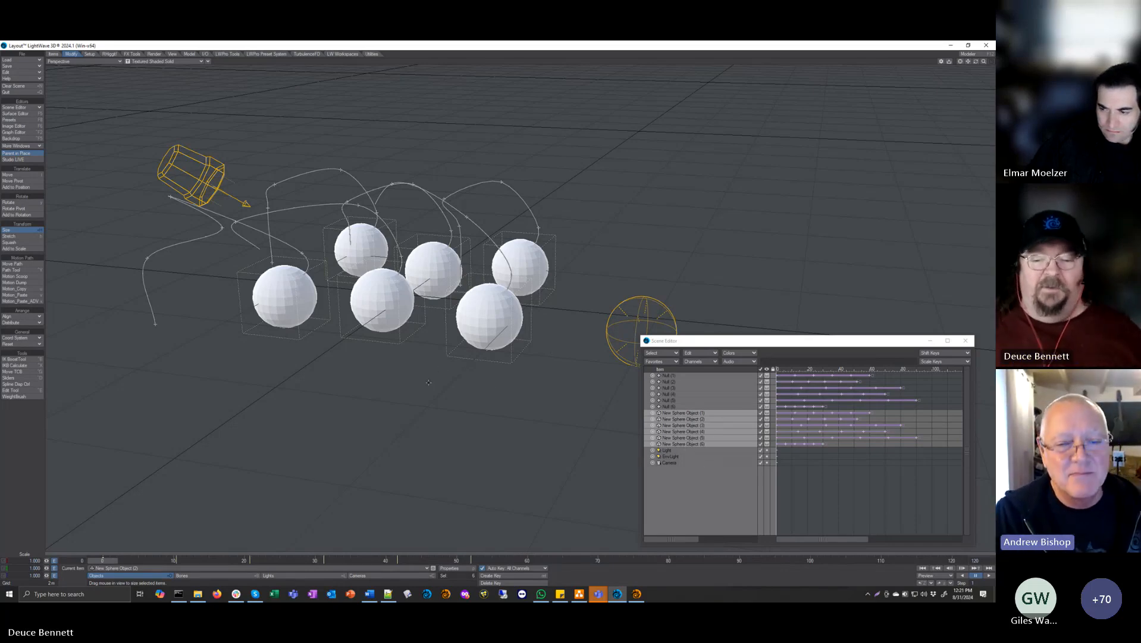
# Step: Examine the Delete Motion Keys options for New Sphere Object (3), including the choice of affected items, and cancel without deleting keys
pyautogui.click(705, 425)
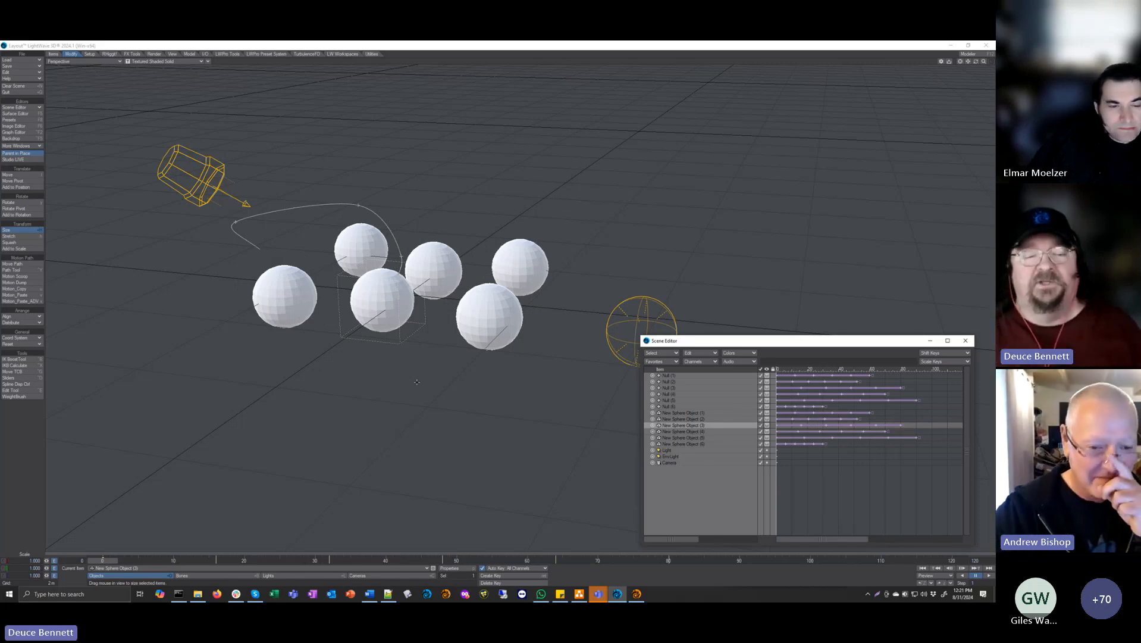
pyautogui.press('Delete')
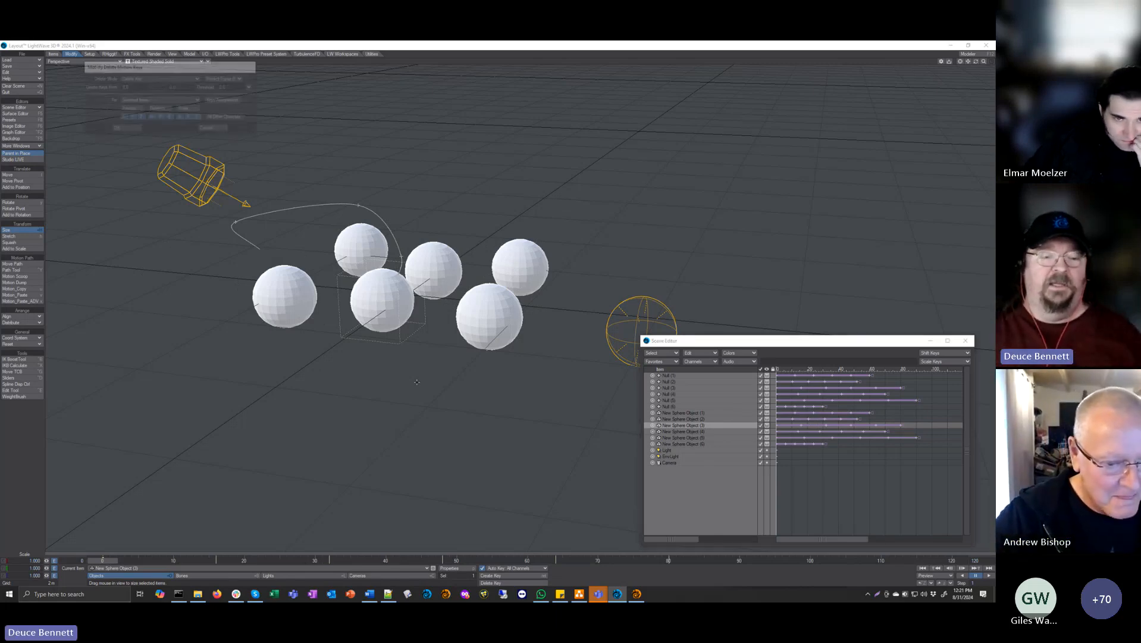
pyautogui.moveTo(169, 70); pyautogui.dragTo(464, 140)
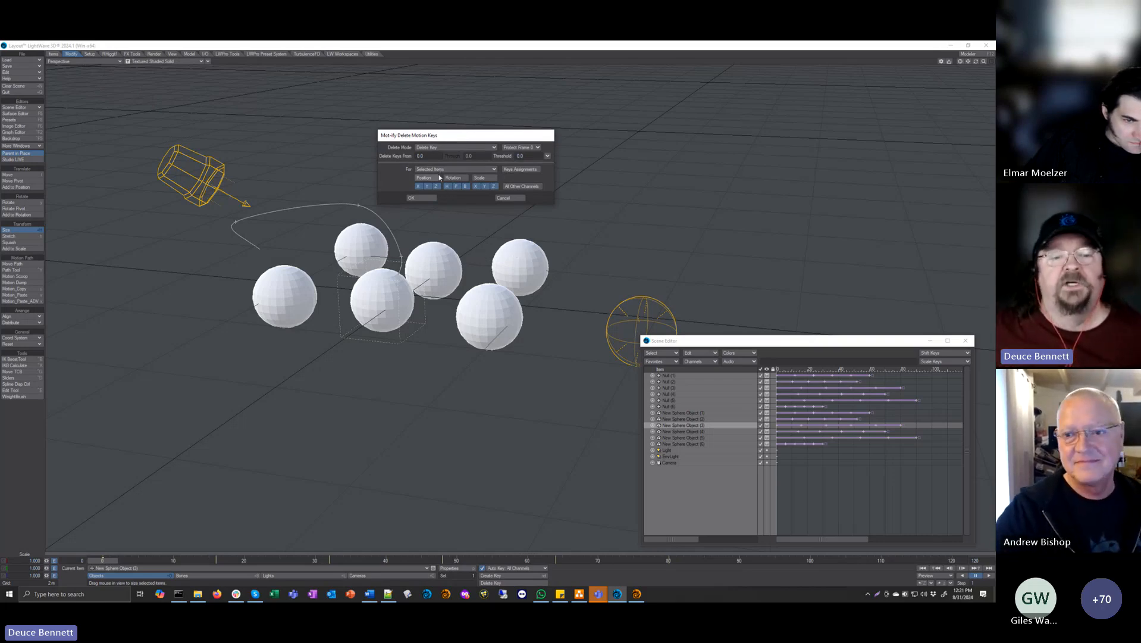
pyautogui.click(455, 169)
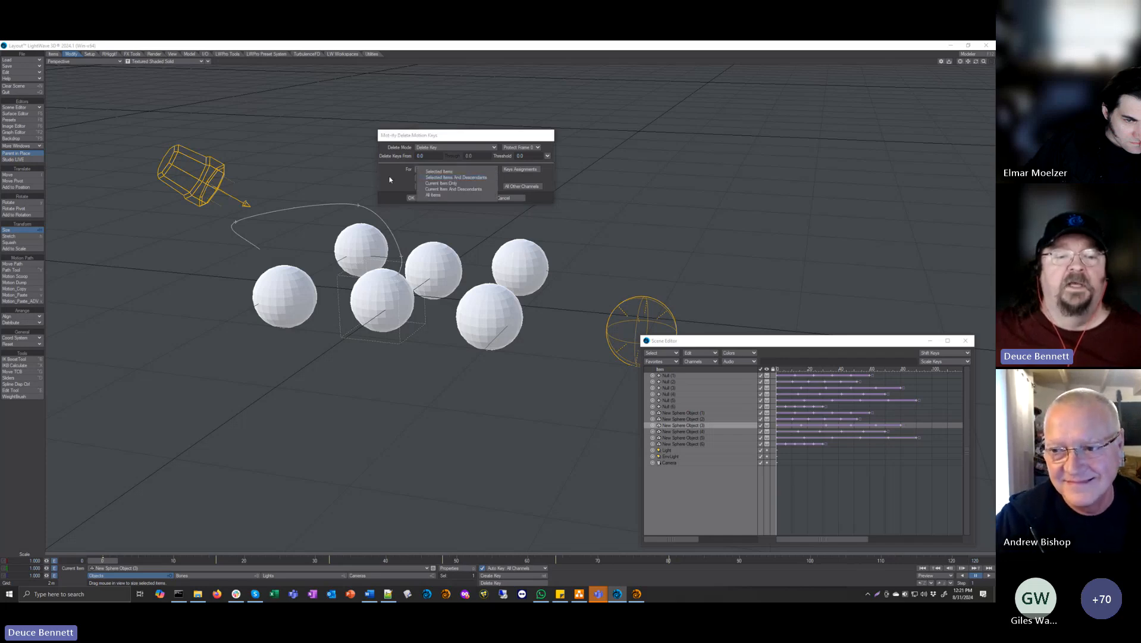
pyautogui.click(439, 172)
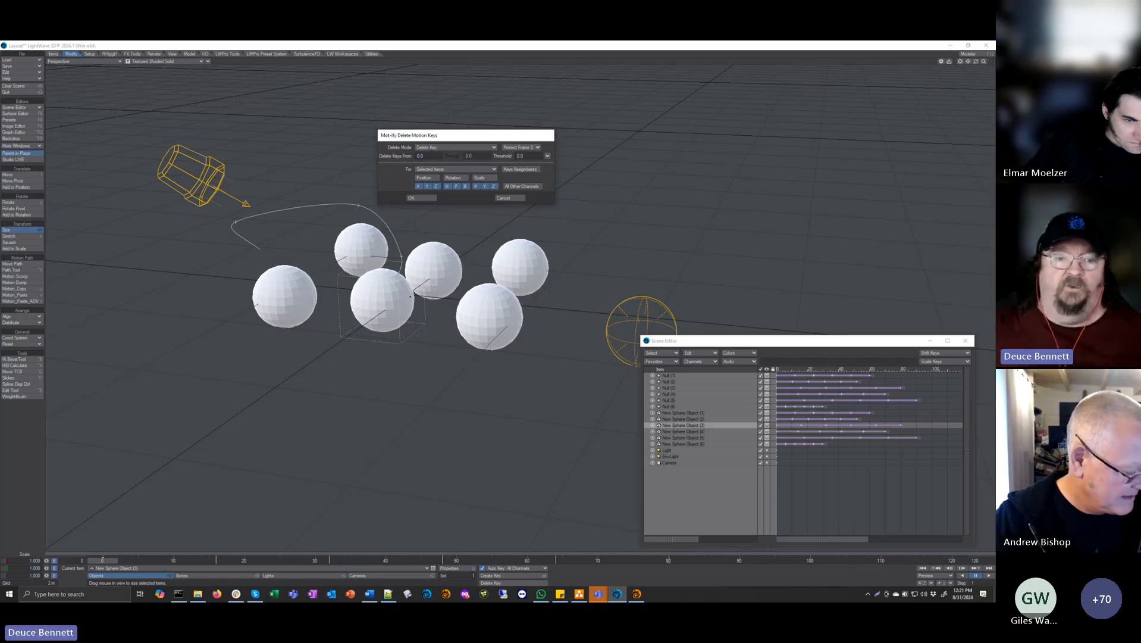
pyautogui.click(509, 197)
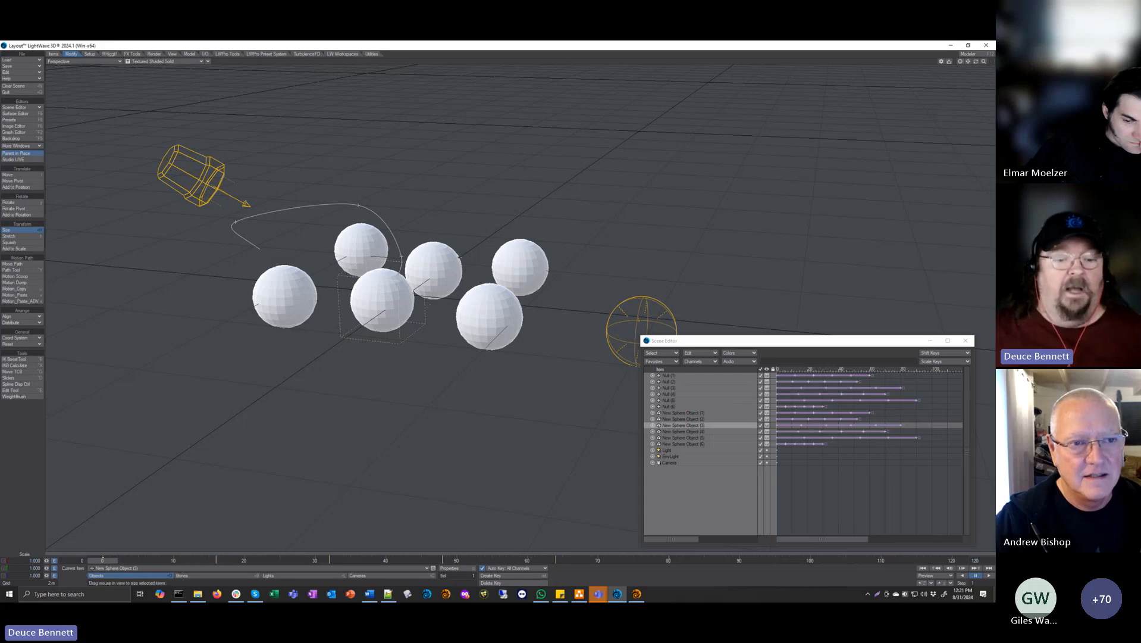
# Step: Copy the motion of New Sphere Object (4) and open the Motion Paste Channels options for New Sphere Object (5)
pyautogui.press('Down')
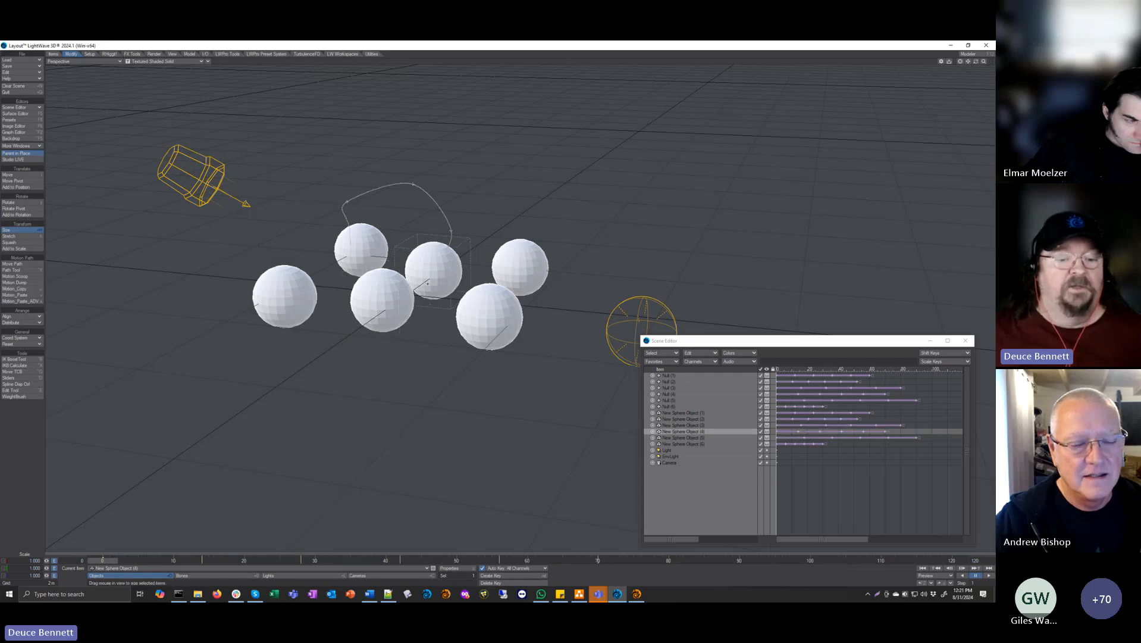
pyautogui.click(29, 289)
pyautogui.press('Down')
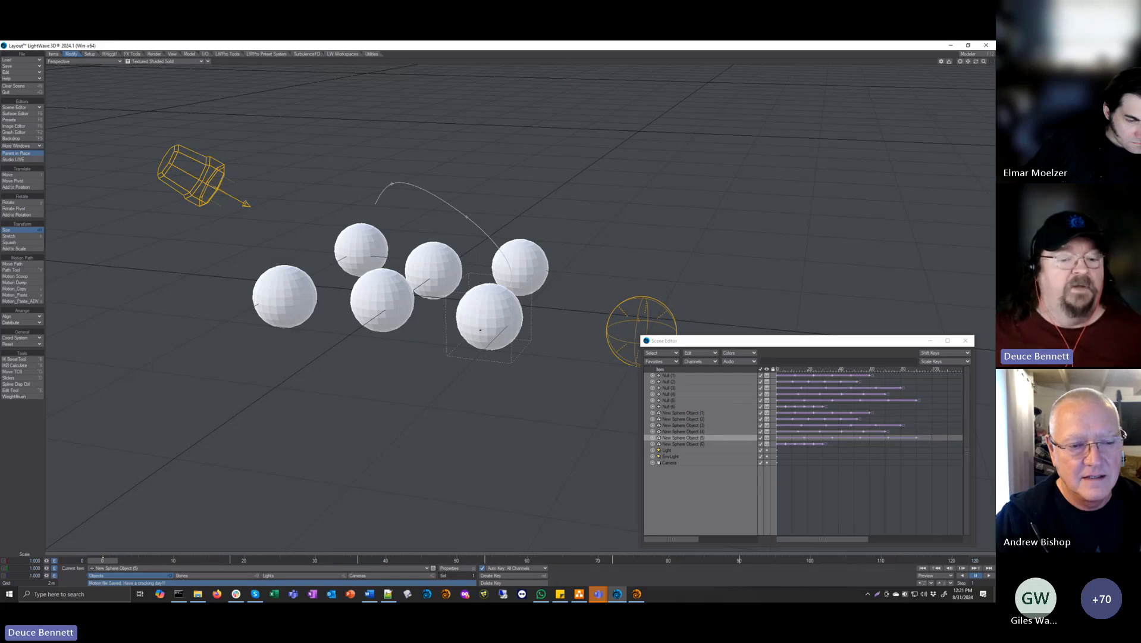
pyautogui.click(29, 299)
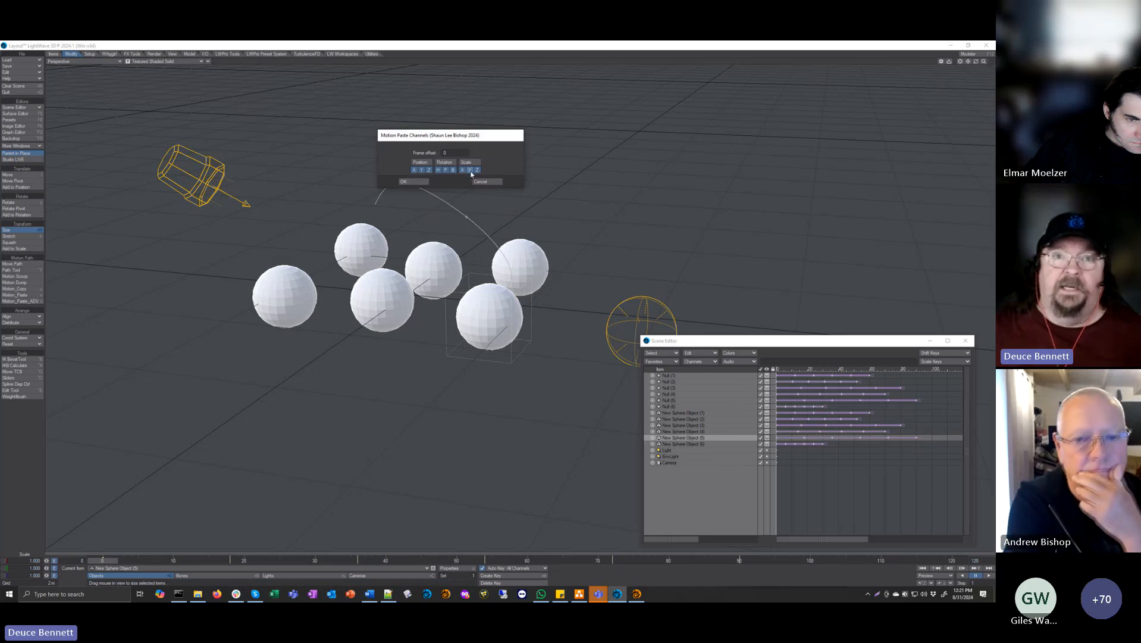
# Step: Limit the motion paste to the Rotation H, P and B channels, excluding Position and Scale, and apply it
pyautogui.moveTo(449, 153); pyautogui.dragTo(370, 170)
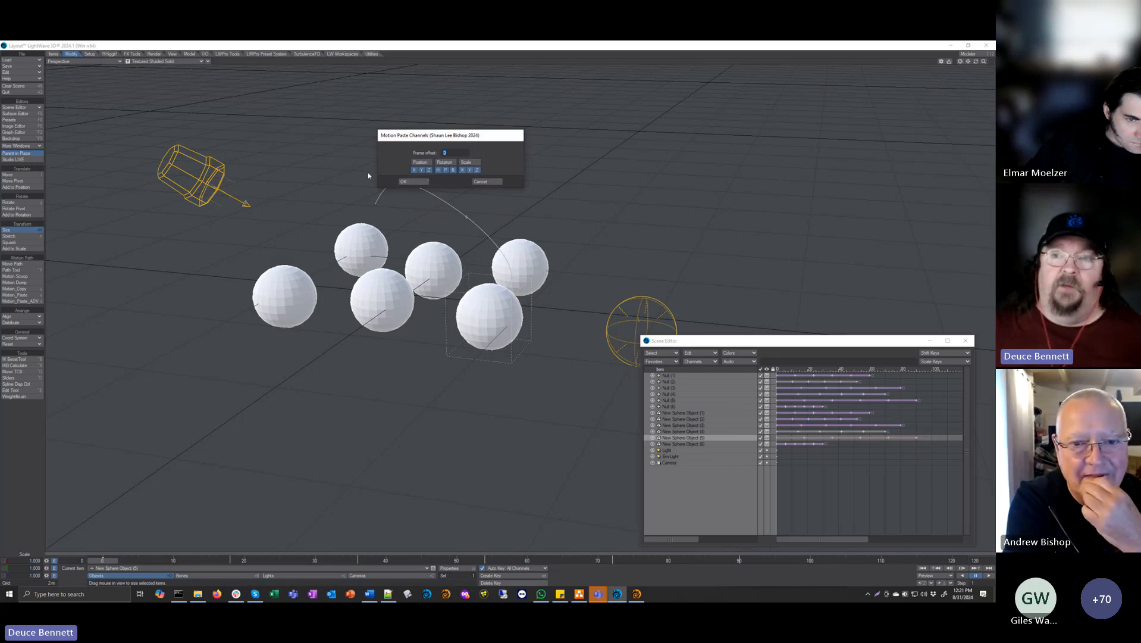
pyautogui.click(421, 163)
pyautogui.click(445, 162)
pyautogui.click(470, 163)
pyautogui.click(446, 170)
pyautogui.click(438, 170)
pyautogui.click(454, 170)
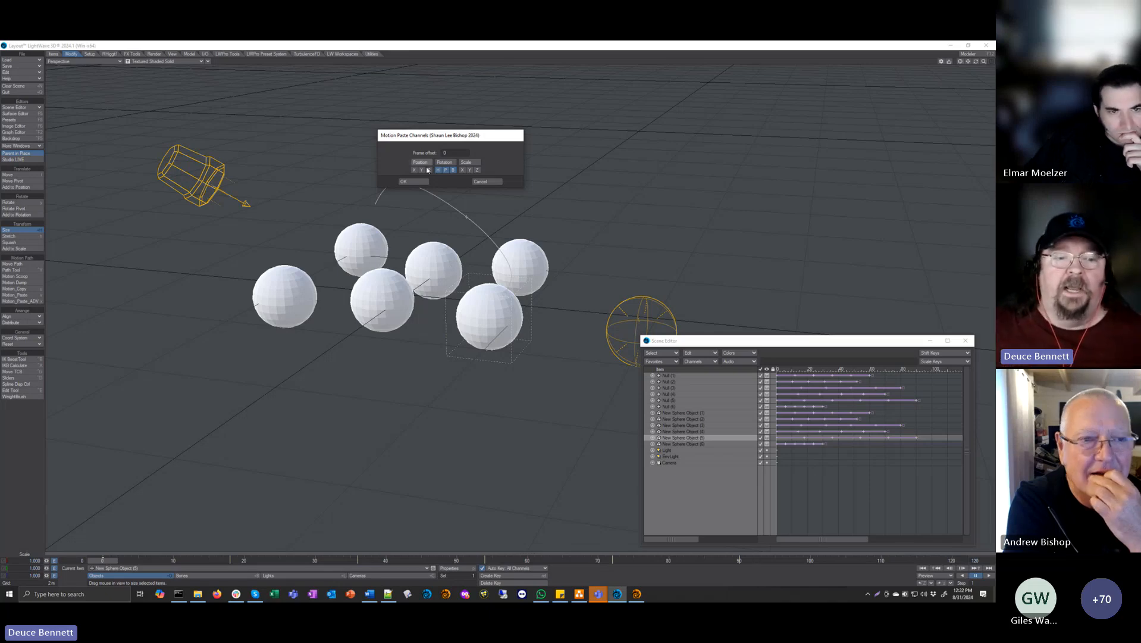
pyautogui.click(415, 182)
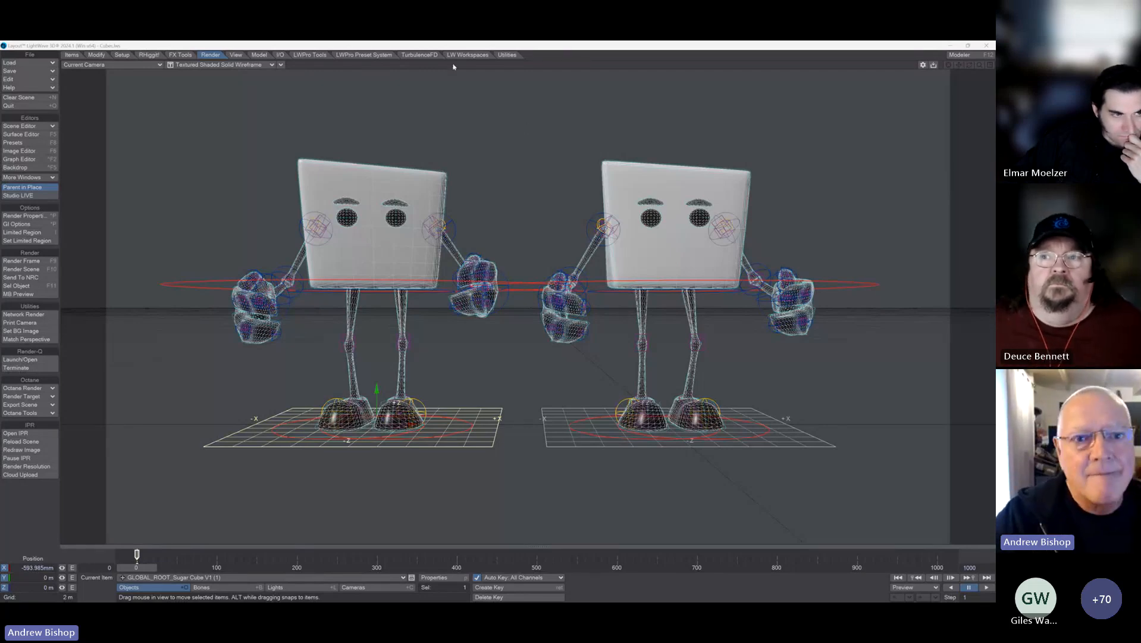
# Step: Scrub the two cube characters' animation to about frame 451, return to frame 0 and copy the rig motion of GLOBAL_ROOT_Sugar Cube V1 (1)
pyautogui.click(157, 56)
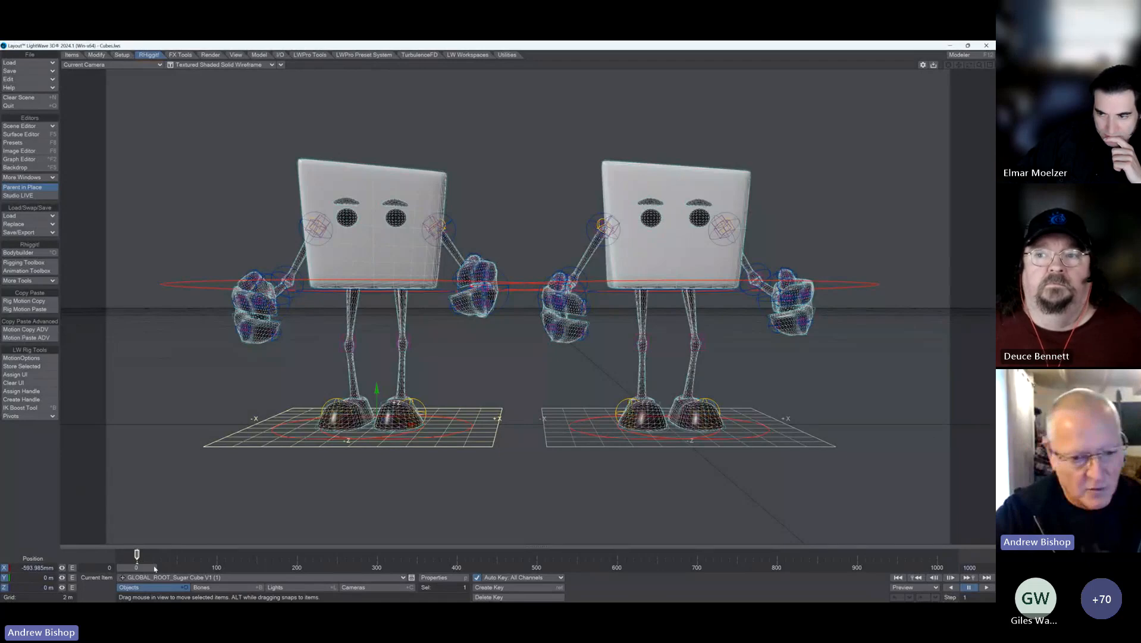
pyautogui.moveTo(155, 568); pyautogui.dragTo(497, 569)
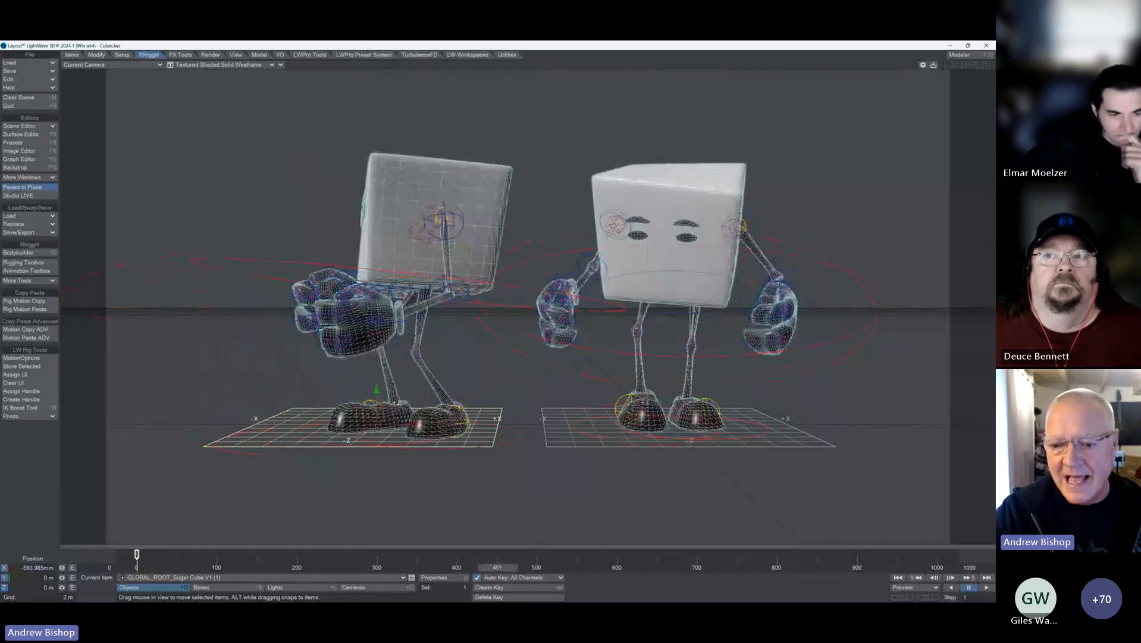
pyautogui.moveTo(498, 568); pyautogui.dragTo(136, 568)
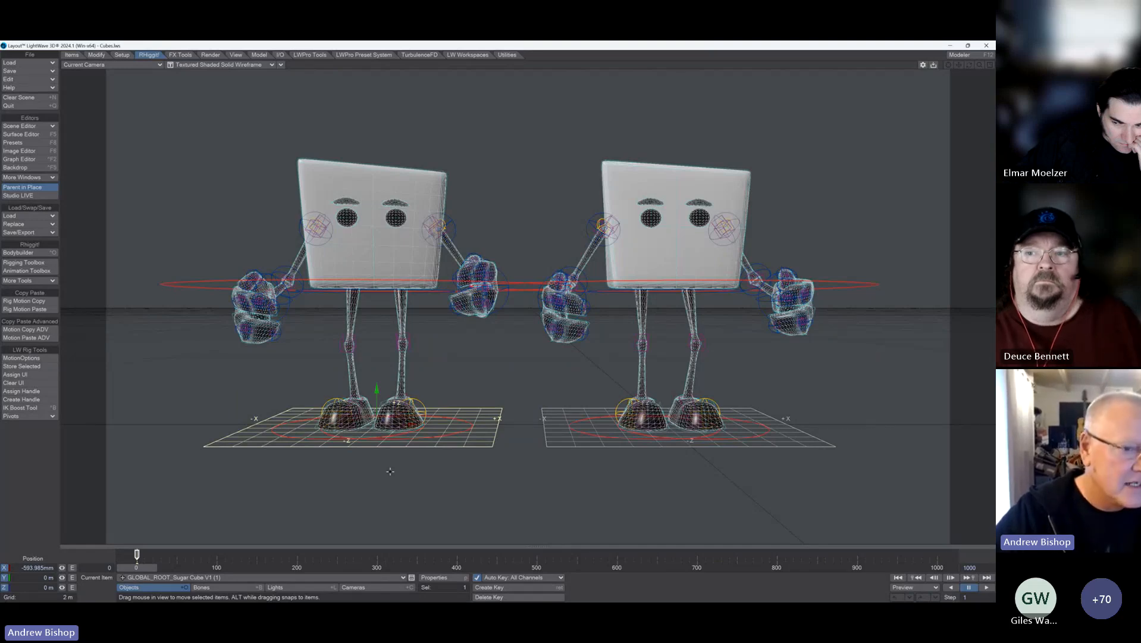
pyautogui.click(30, 302)
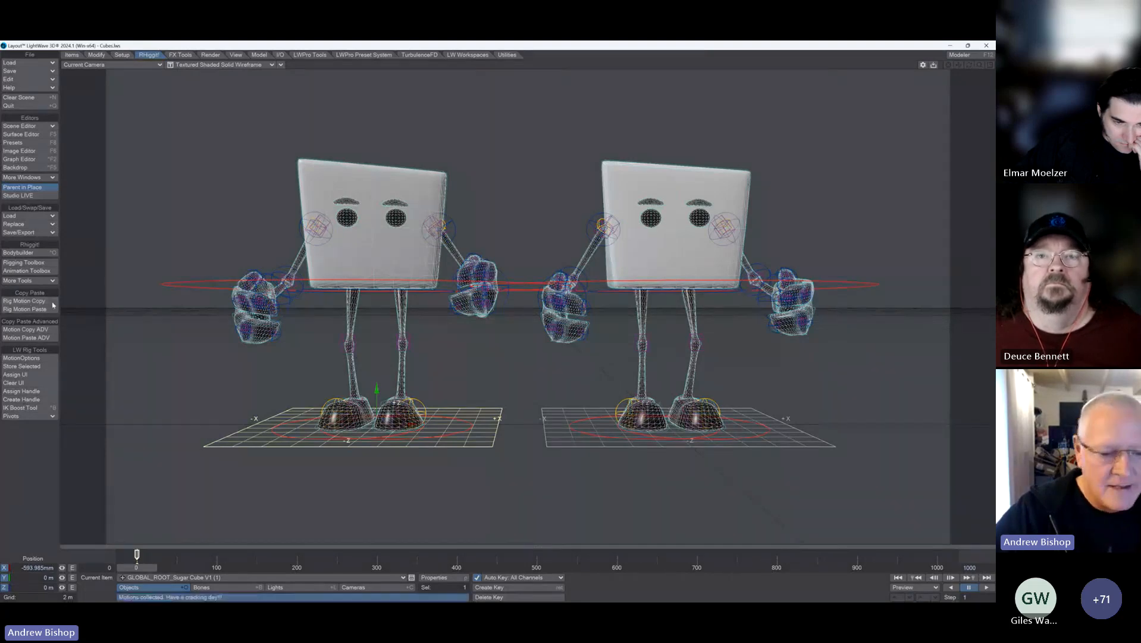
# Step: Paste the copied rig motion onto GLOBAL_ROOT_Sugar Cube V1 (2) and play the animation of both characters
pyautogui.click(566, 456)
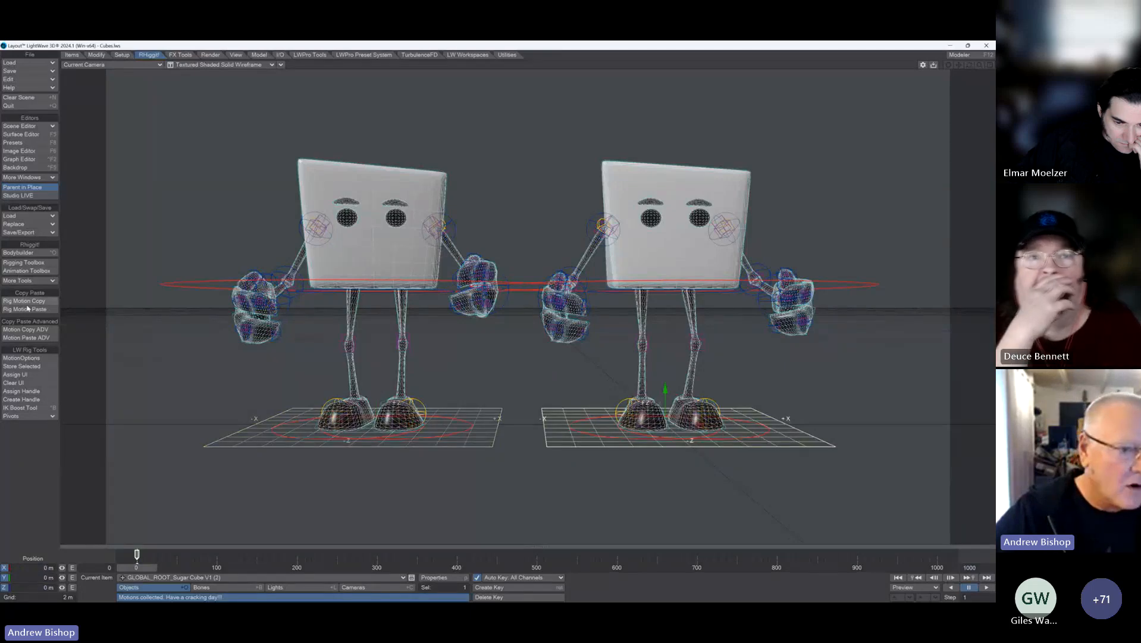
pyautogui.click(27, 308)
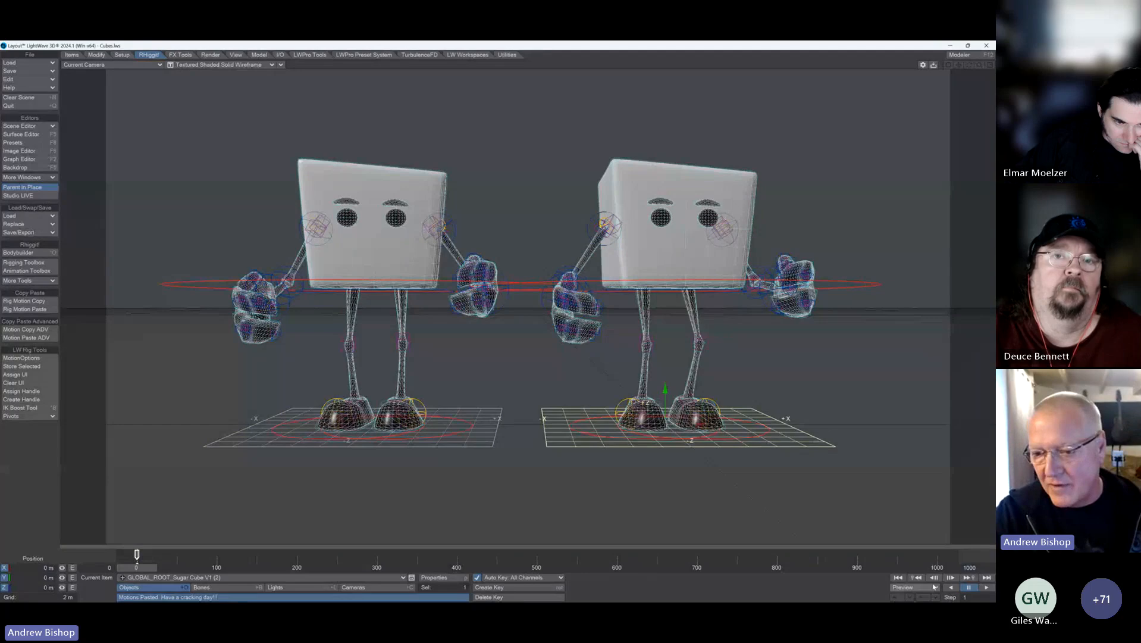
pyautogui.click(985, 587)
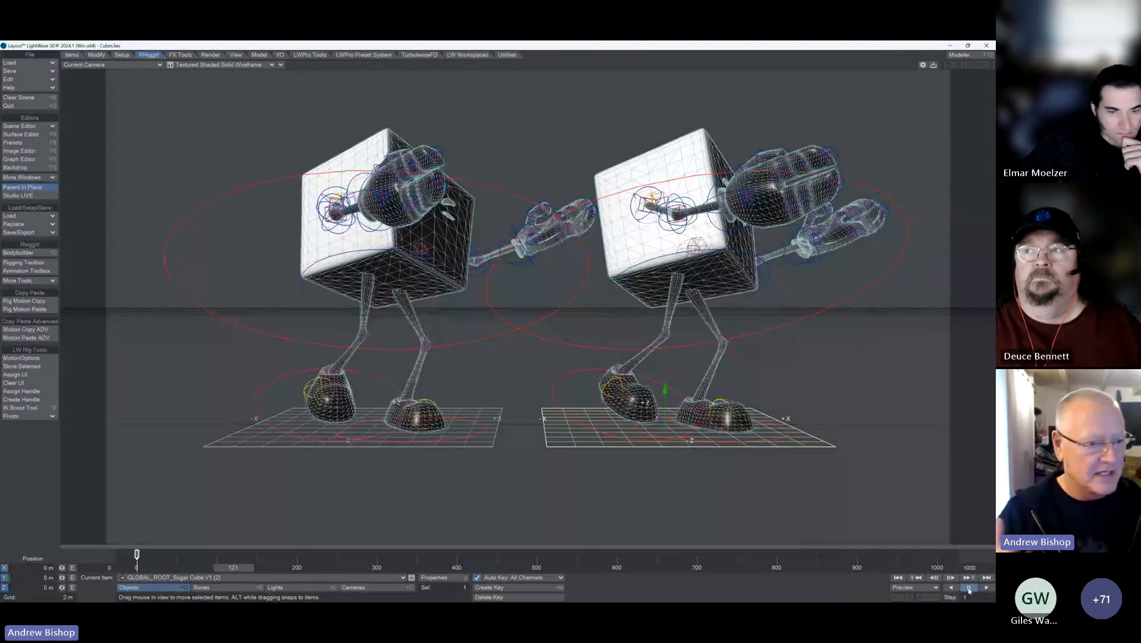
# Step: Reload the Cubes scene from the Scenes folder and return the timeline to frame 0
pyautogui.click(27, 63)
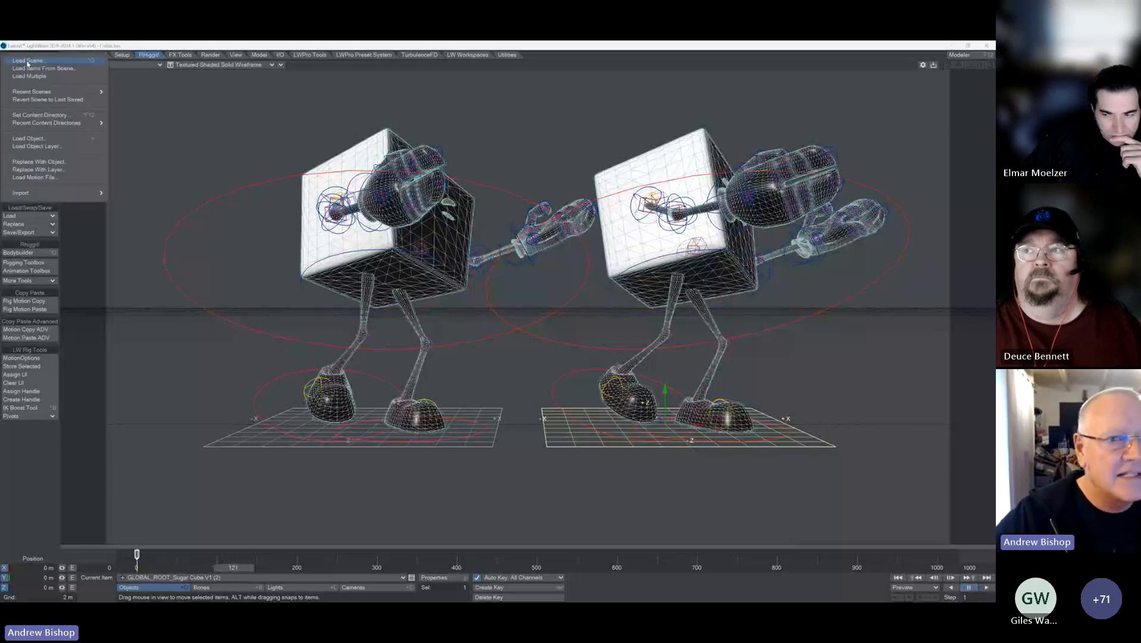
pyautogui.click(27, 61)
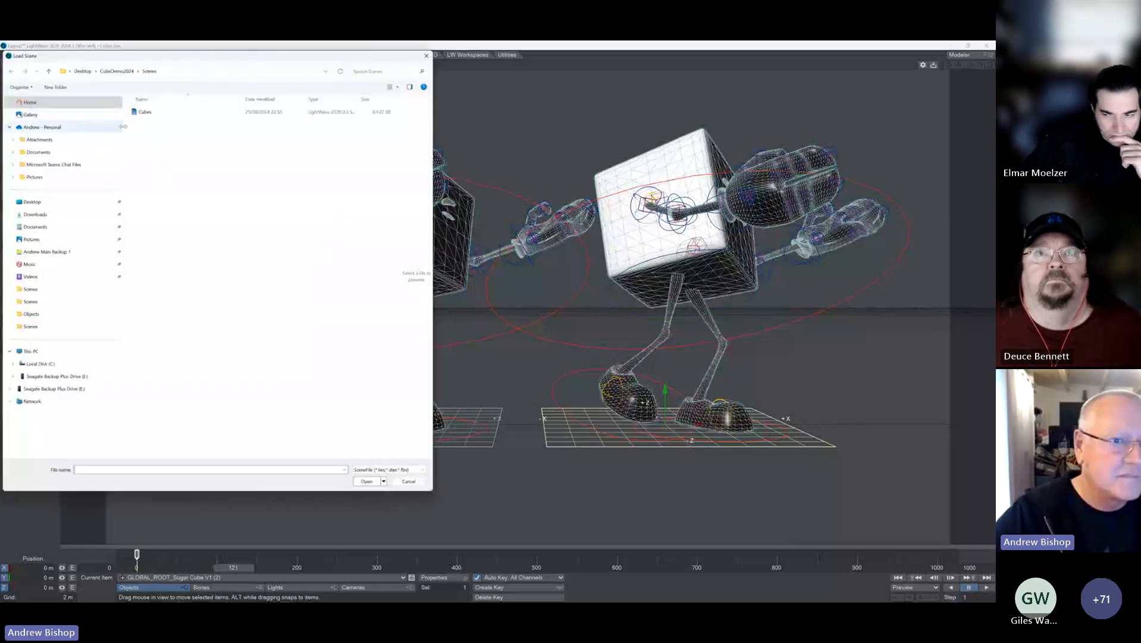
pyautogui.doubleClick(144, 112)
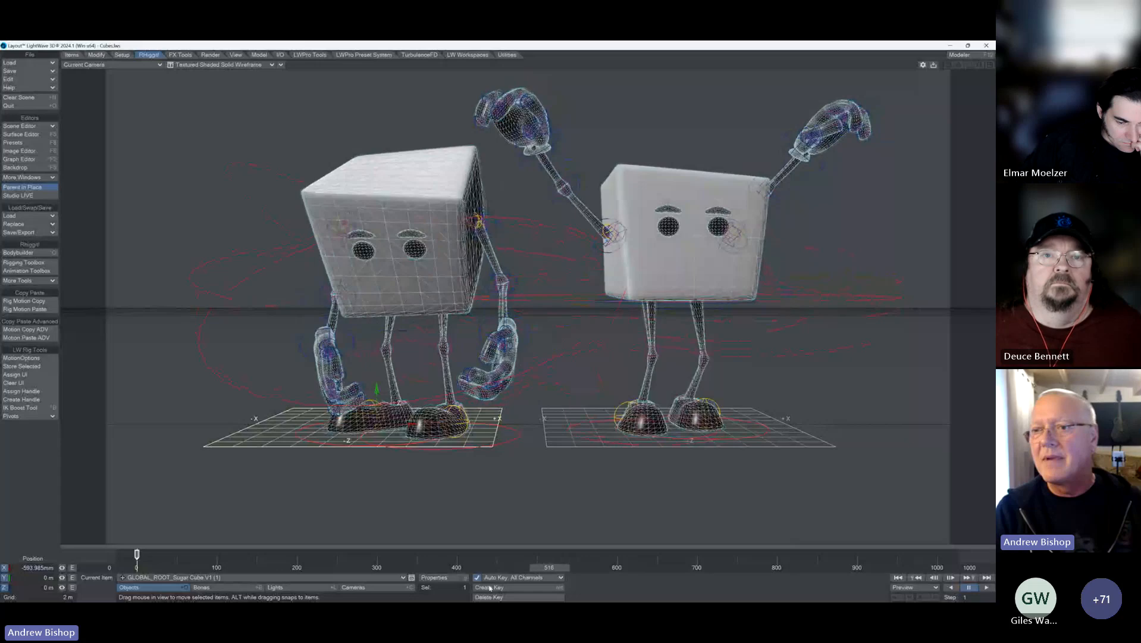
pyautogui.click(132, 566)
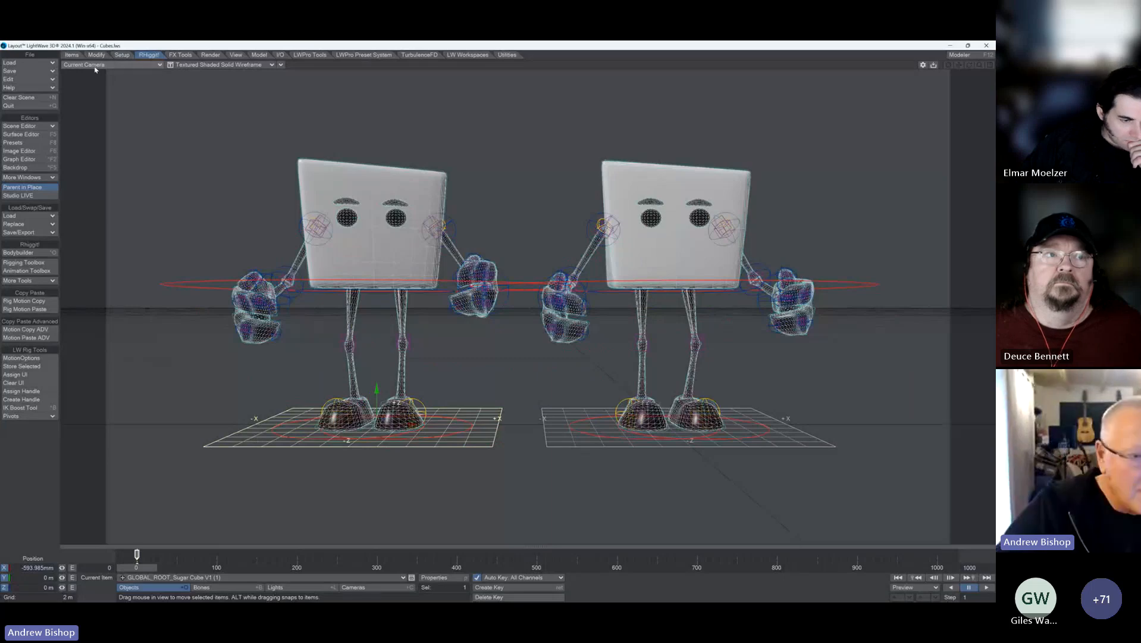
# Step: Copy the rig motion of GLOBAL_ROOT_Sugar Cube V1 (1) with advanced Motion Copy, frames 0 to 510, into the Cube 1 - 510 take saved to content
pyautogui.click(29, 330)
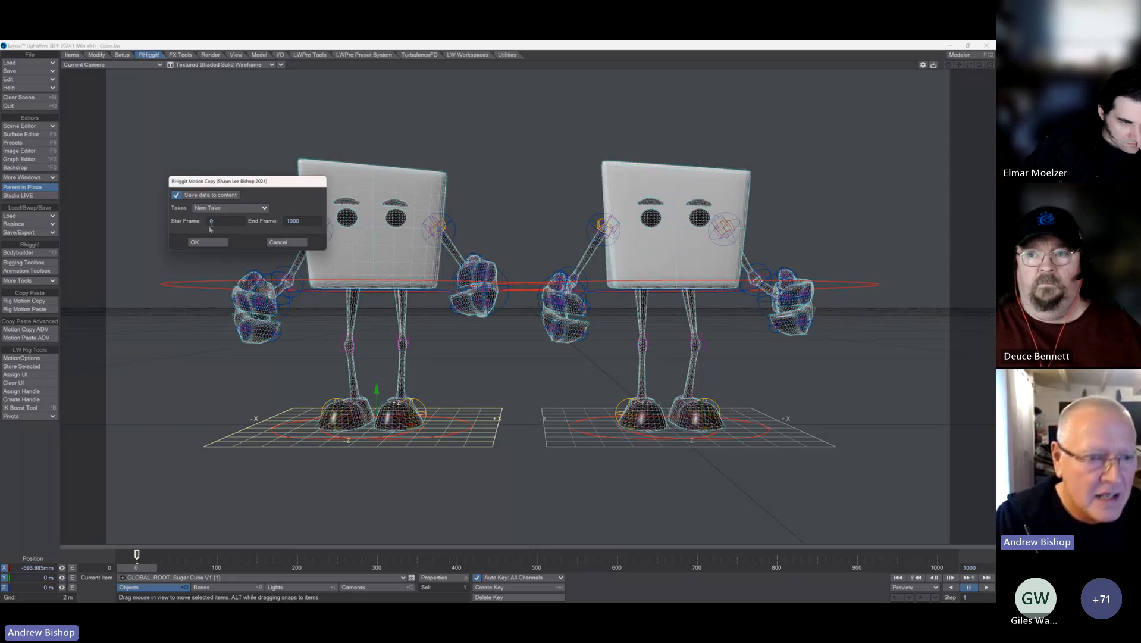
pyautogui.click(297, 243)
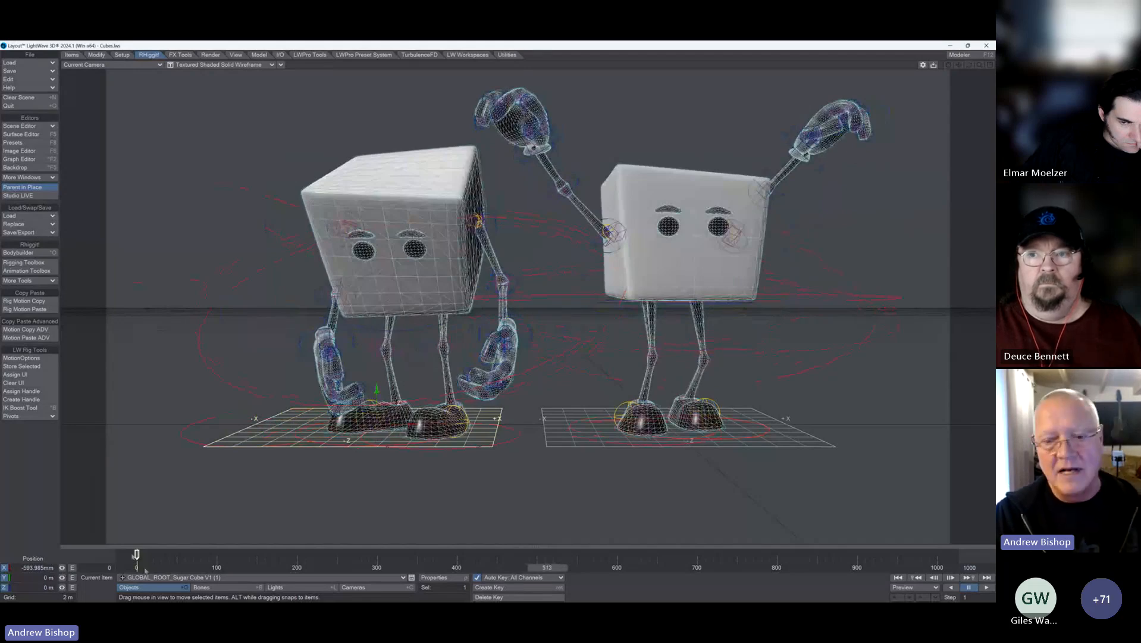
pyautogui.click(20, 301)
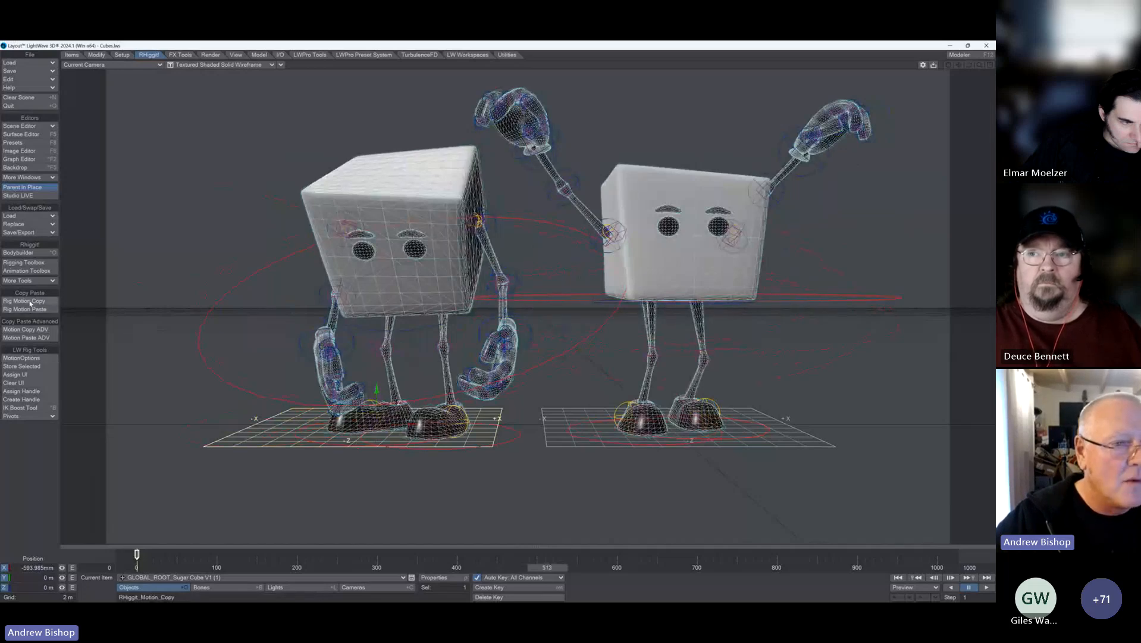
pyautogui.click(32, 331)
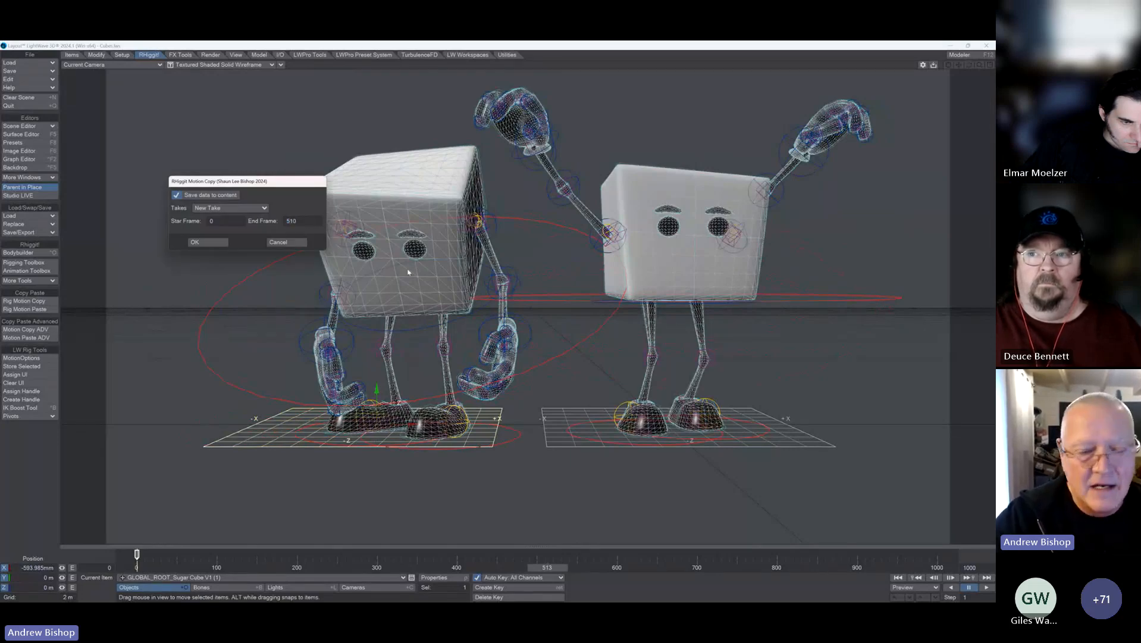
pyautogui.click(223, 208)
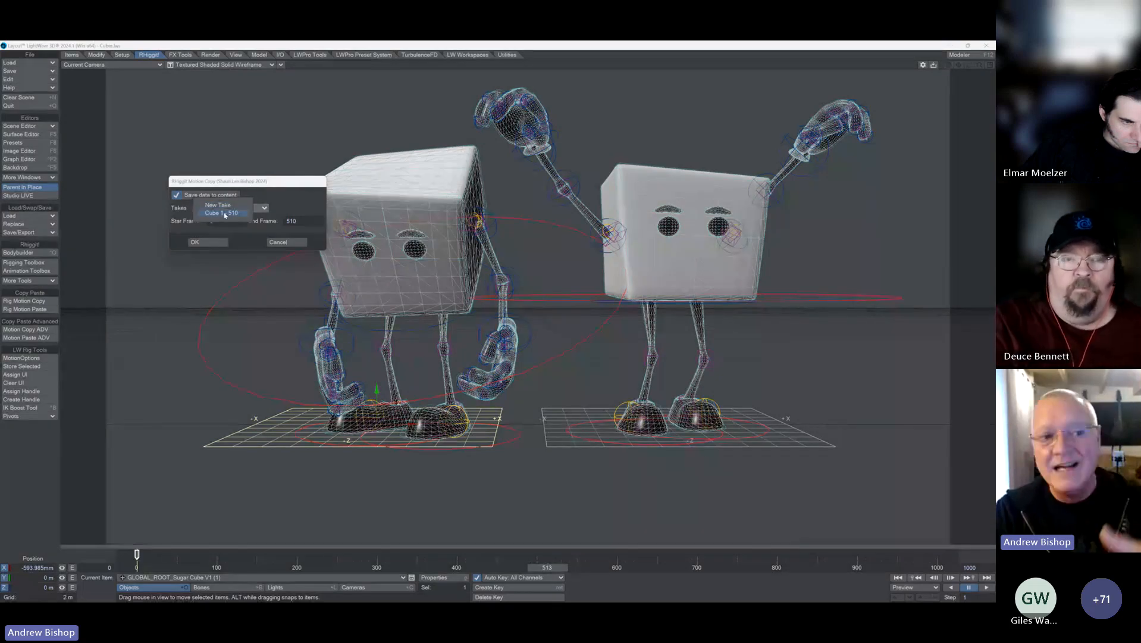
pyautogui.click(224, 213)
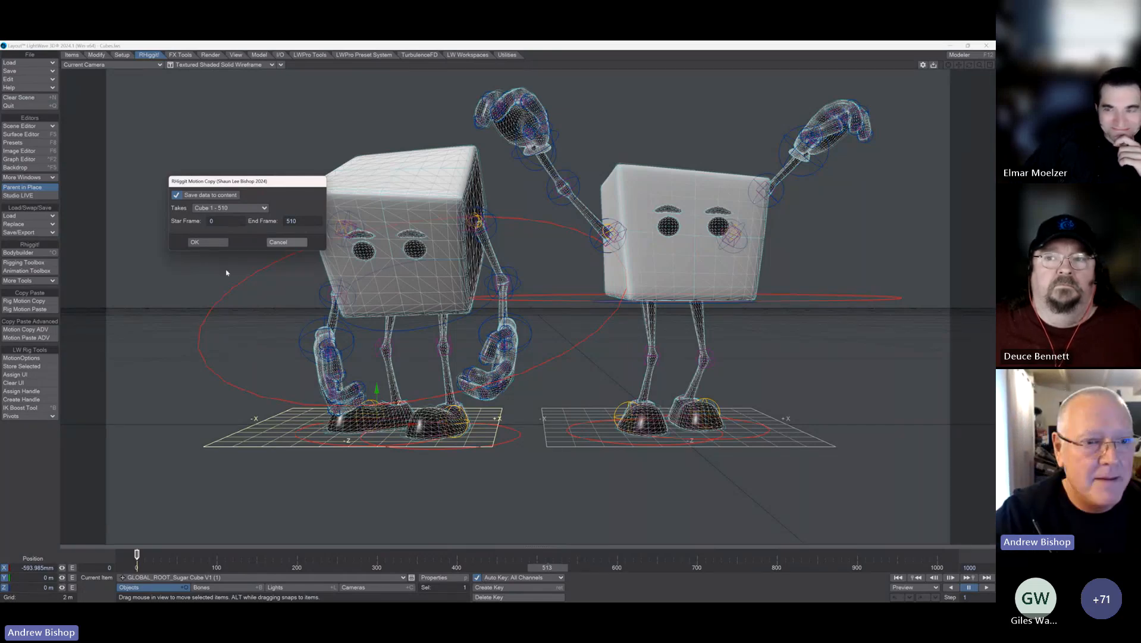
pyautogui.press('Return')
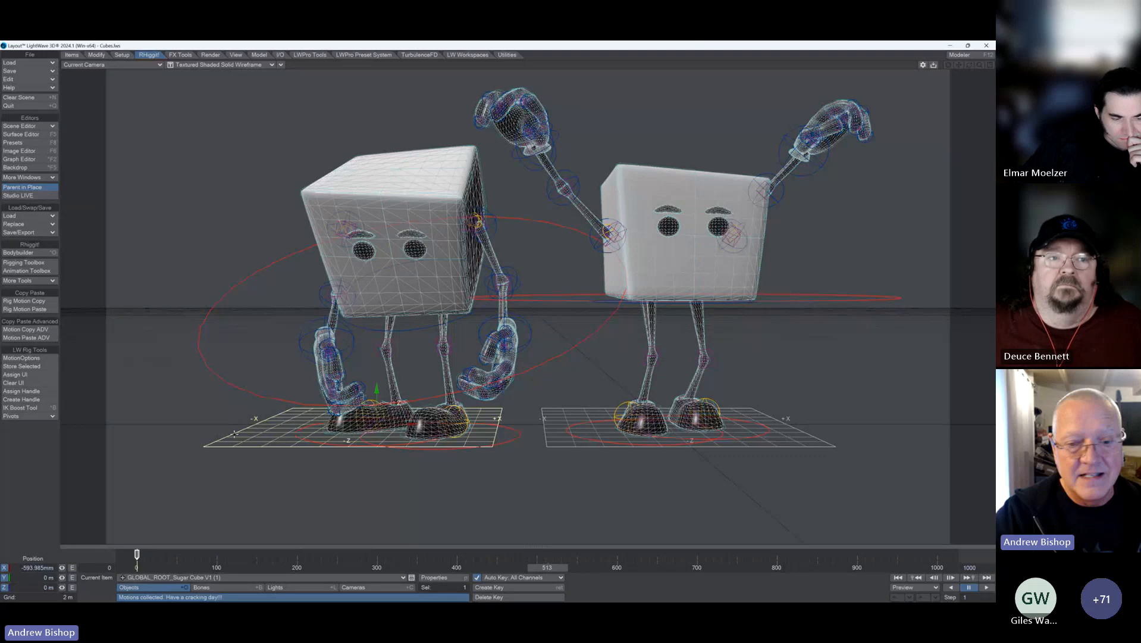
# Step: Merge the Cube 1 - 510 take onto GLOBAL_ROOT_Sugar Cube V1 (2) at frame offset 515, including all limbs and IK targets, and play it back
pyautogui.click(811, 435)
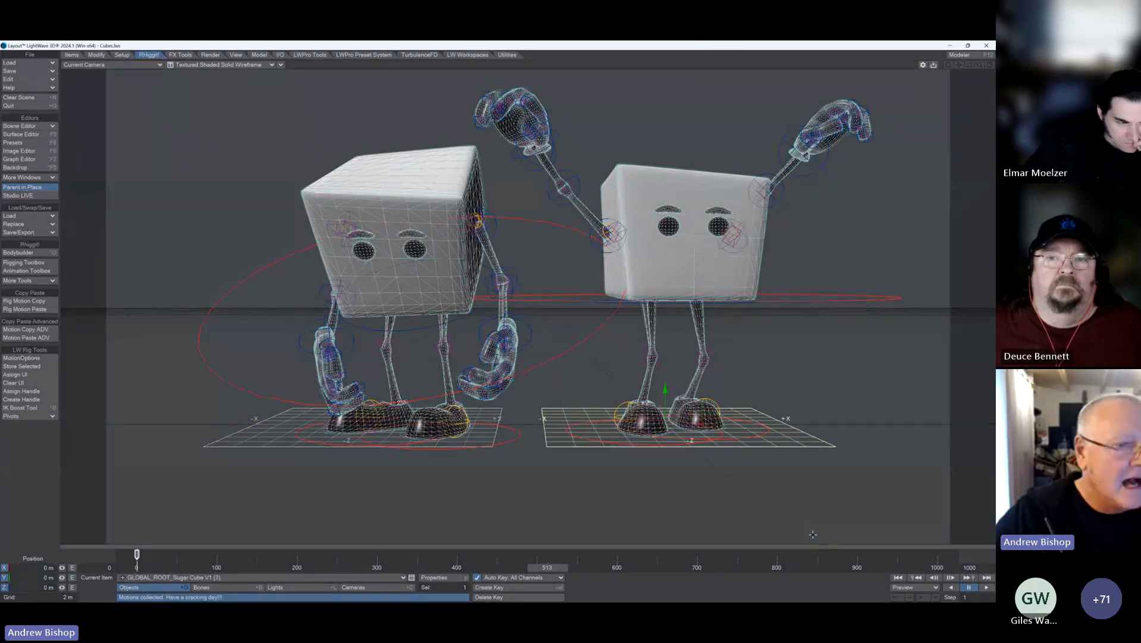
pyautogui.click(36, 337)
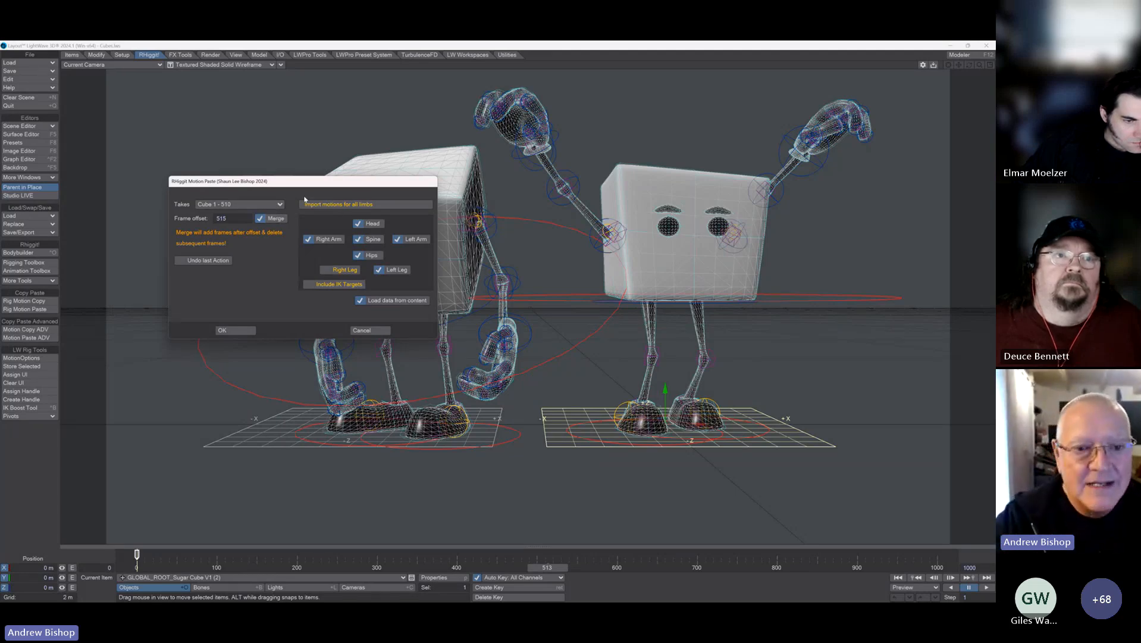
pyautogui.click(390, 276)
pyautogui.click(325, 271)
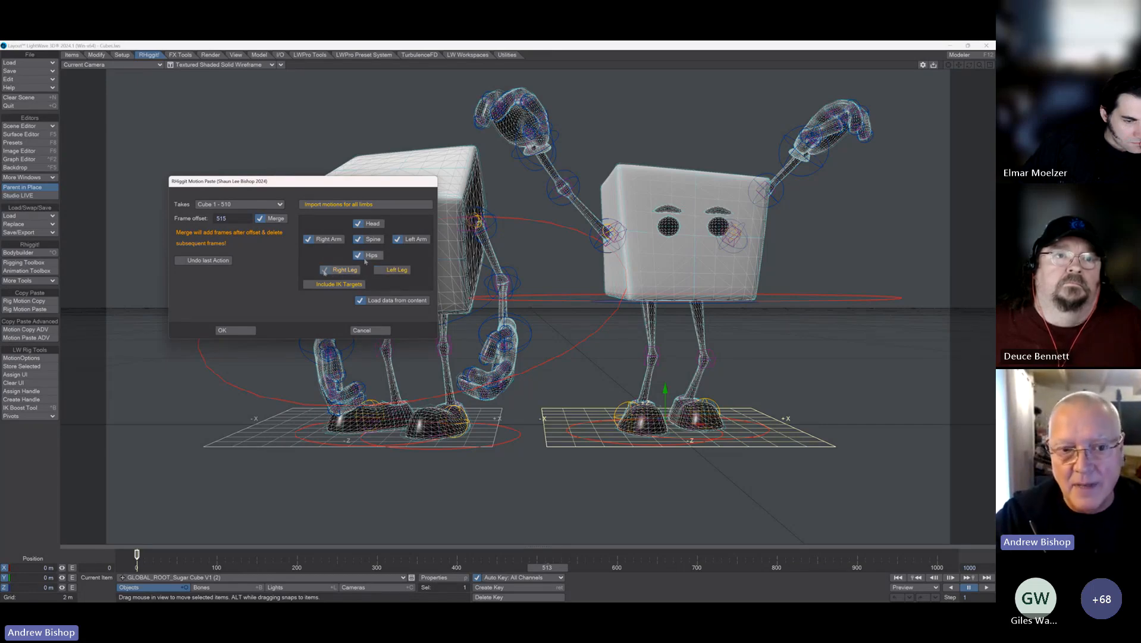
pyautogui.click(362, 258)
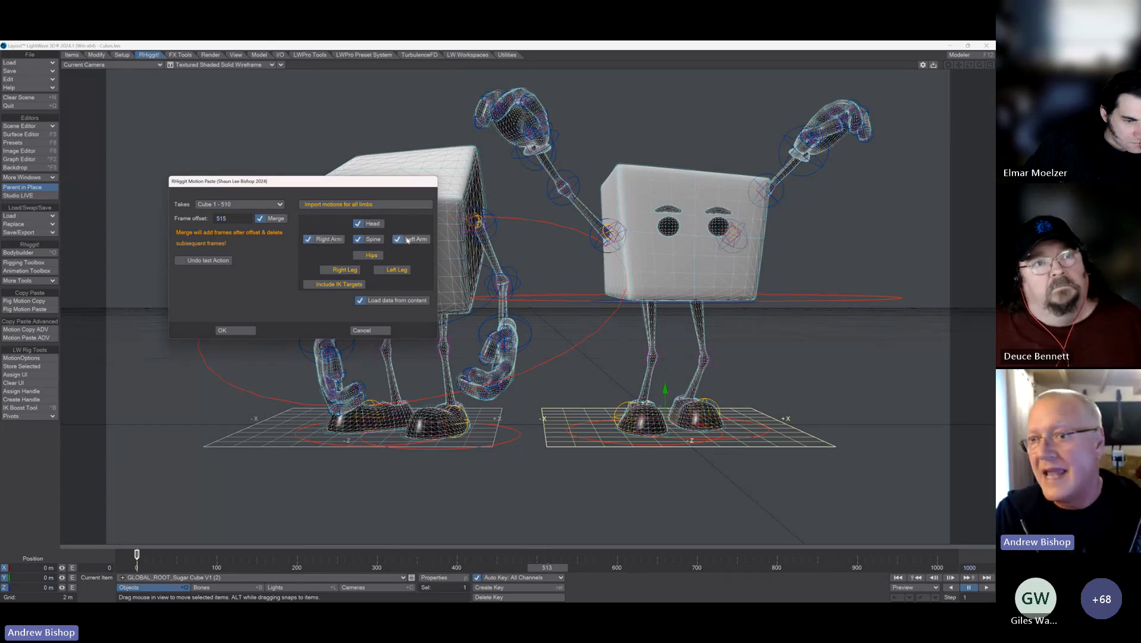
pyautogui.click(358, 260)
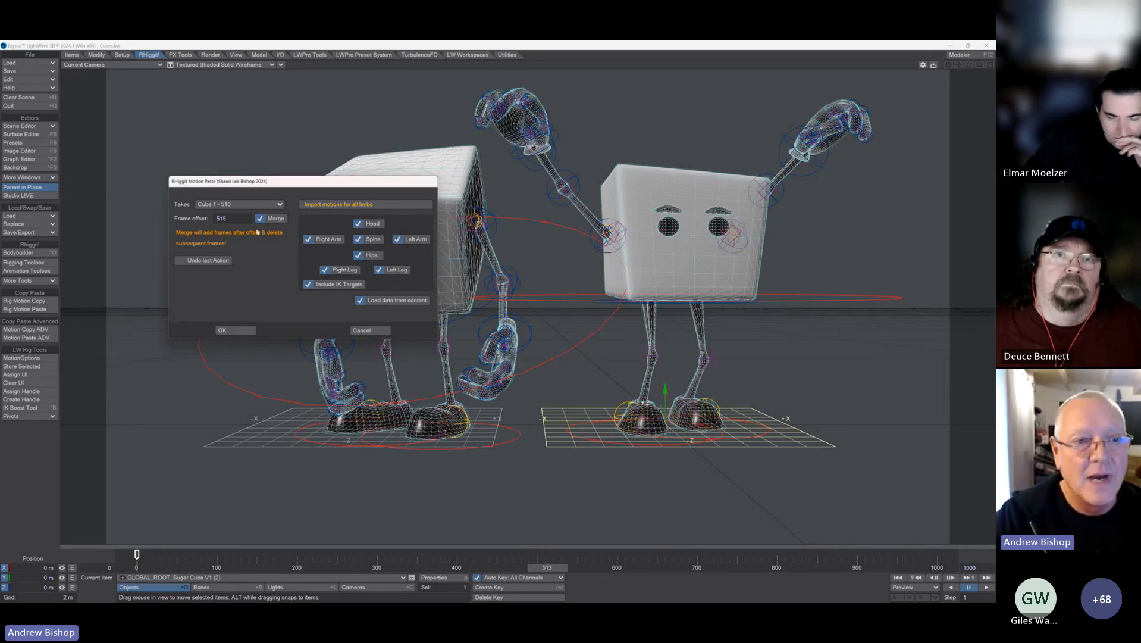
pyautogui.click(240, 331)
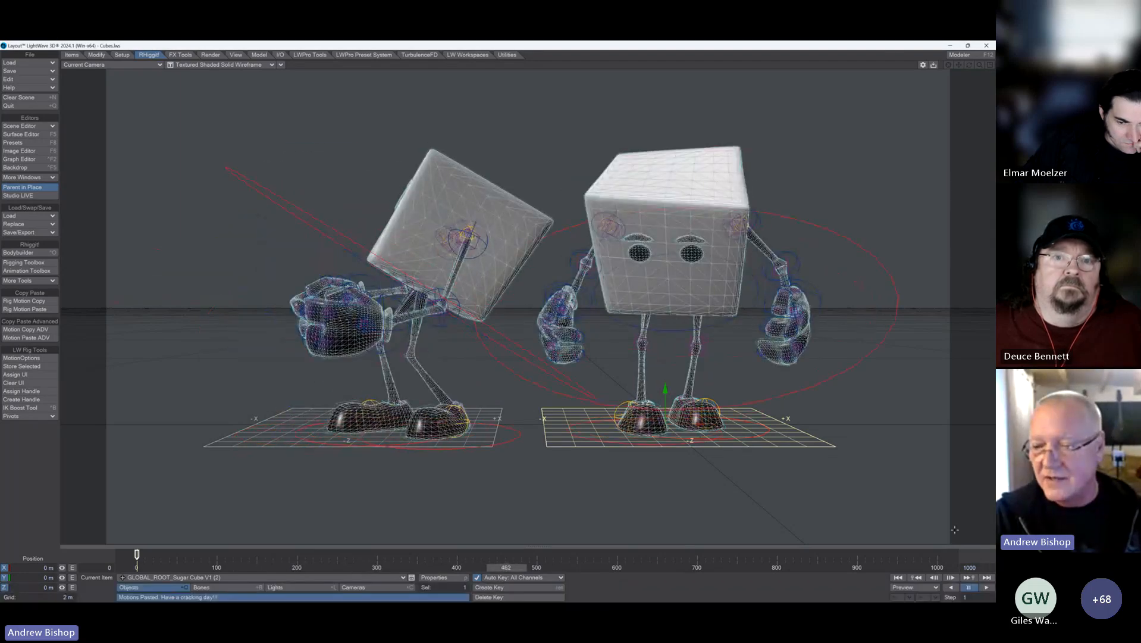
pyautogui.click(985, 587)
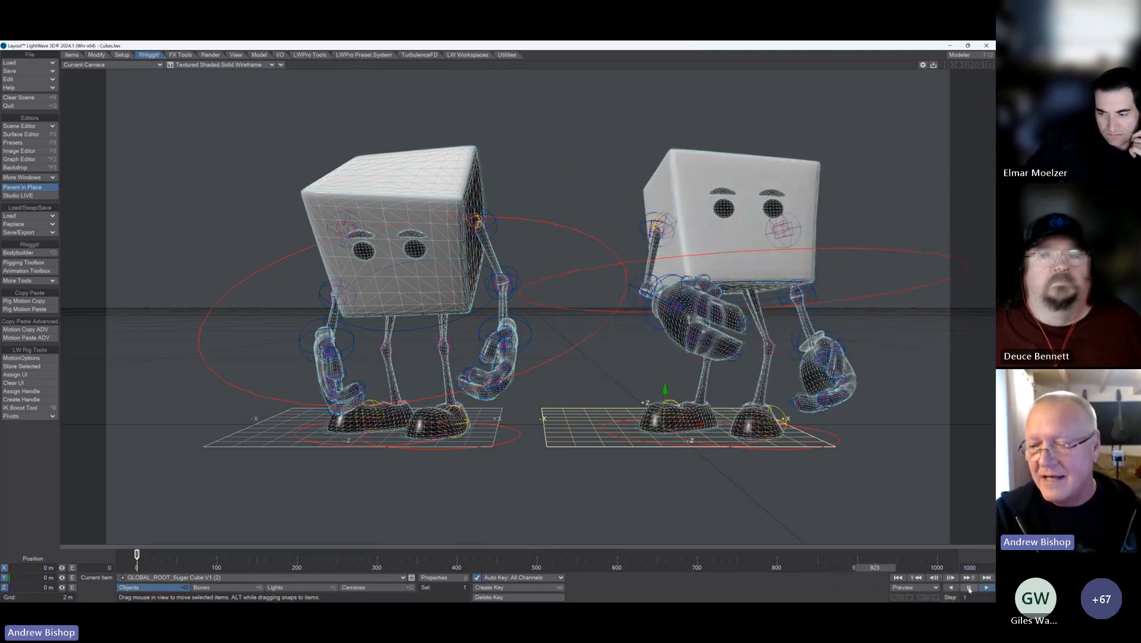
pyautogui.click(969, 588)
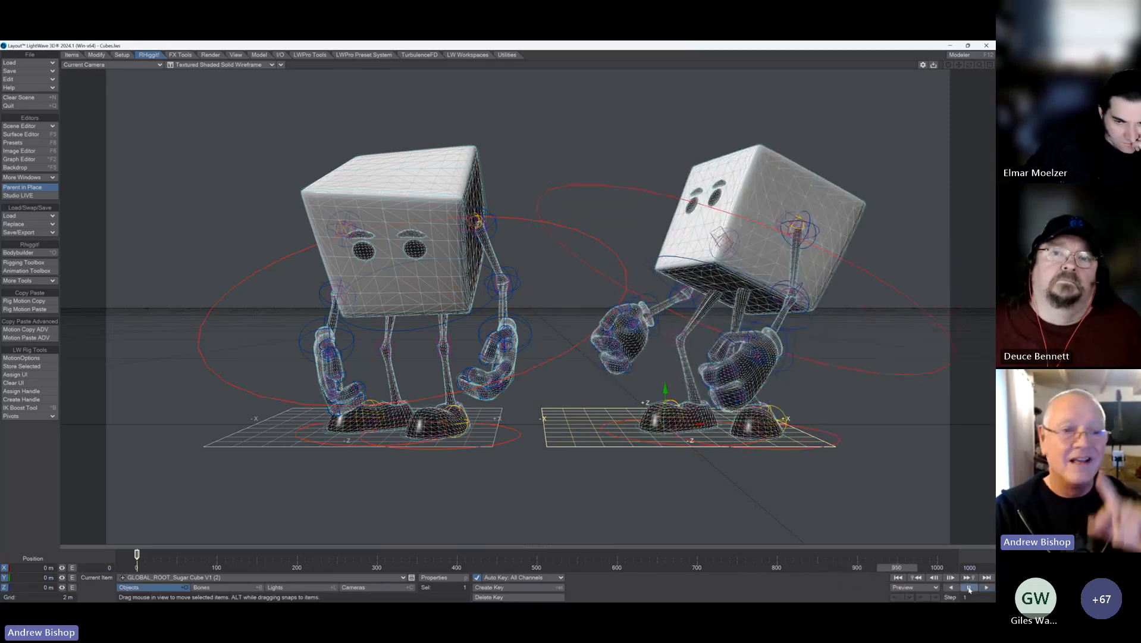
# Step: Undo the merged motion on GLOBAL_ROOT_Sugar Cube V1 (2) using the advanced Motion Paste's Undo last Action option
pyautogui.click(44, 301)
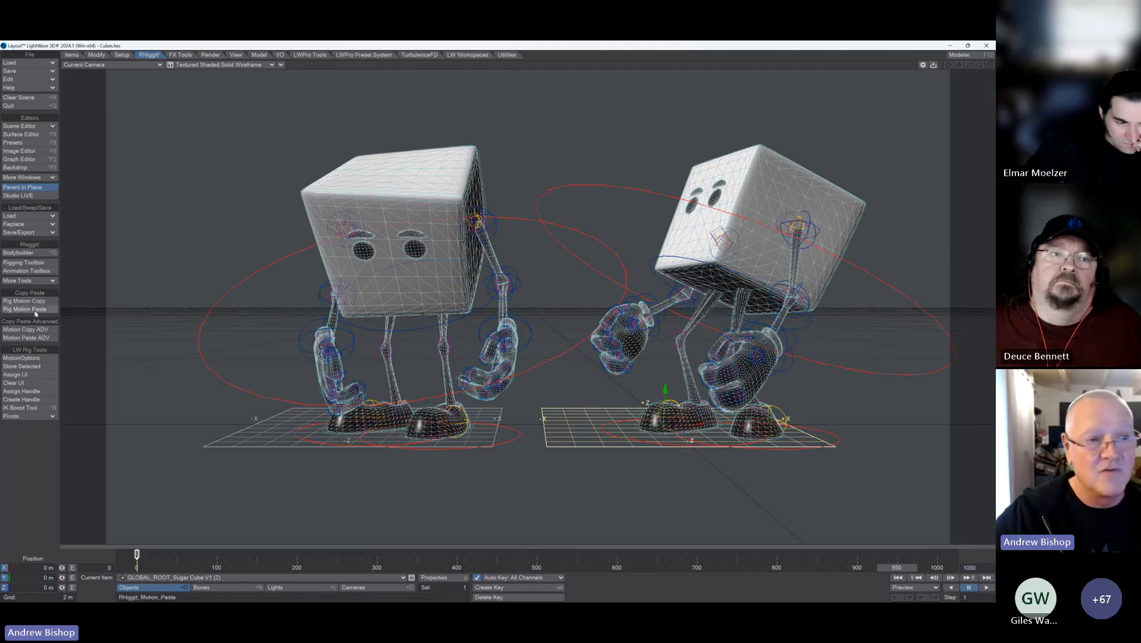
pyautogui.click(32, 330)
pyautogui.click(27, 337)
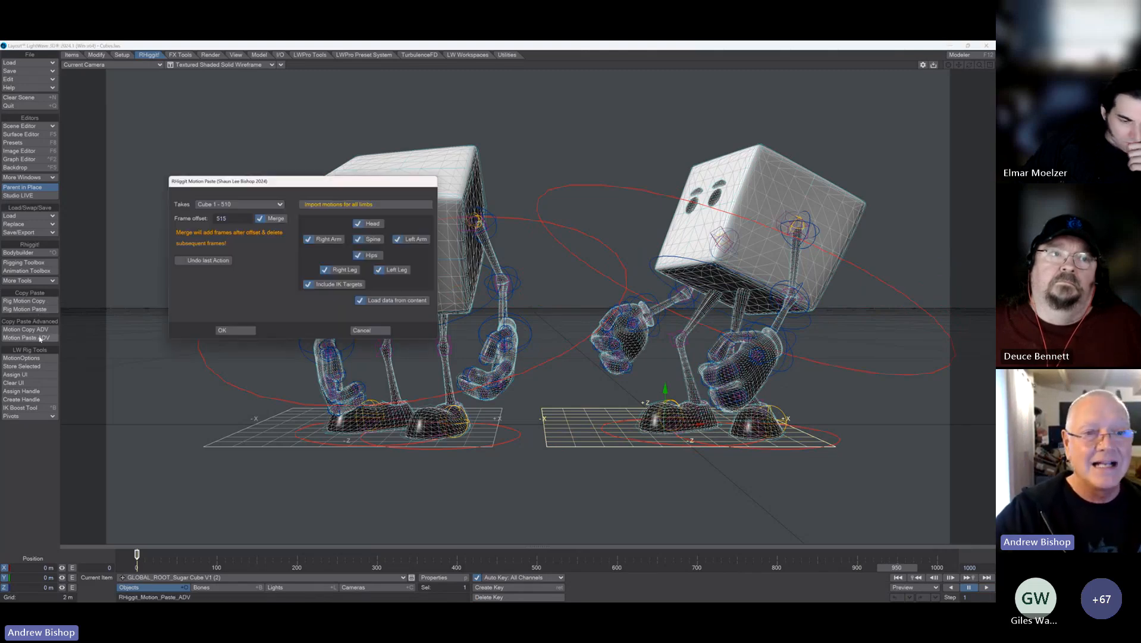
pyautogui.click(181, 261)
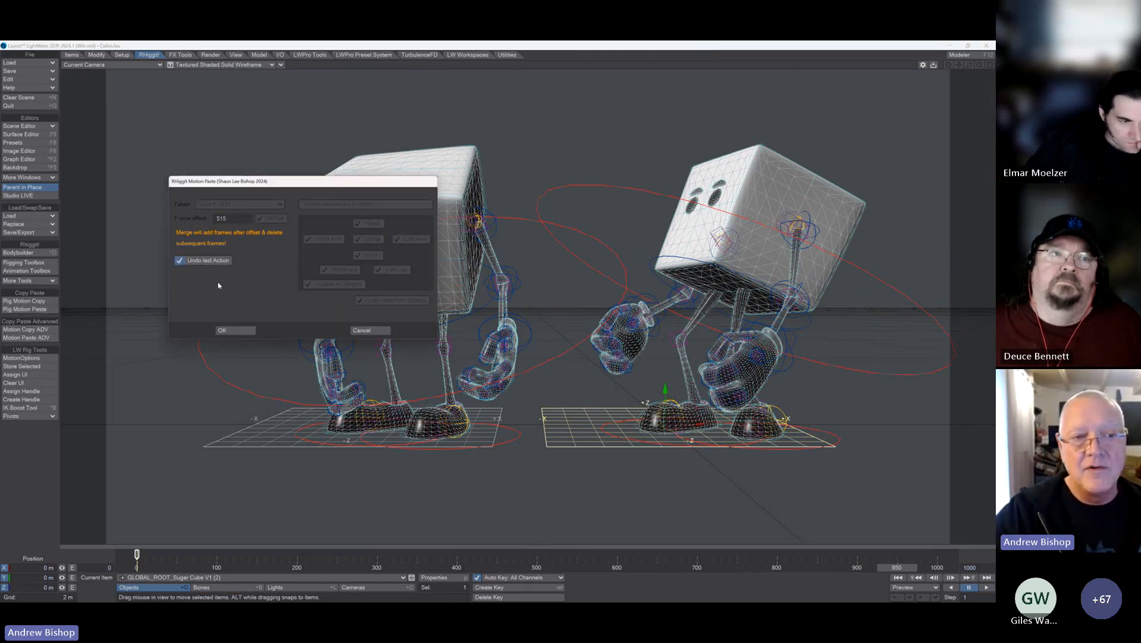
pyautogui.click(235, 330)
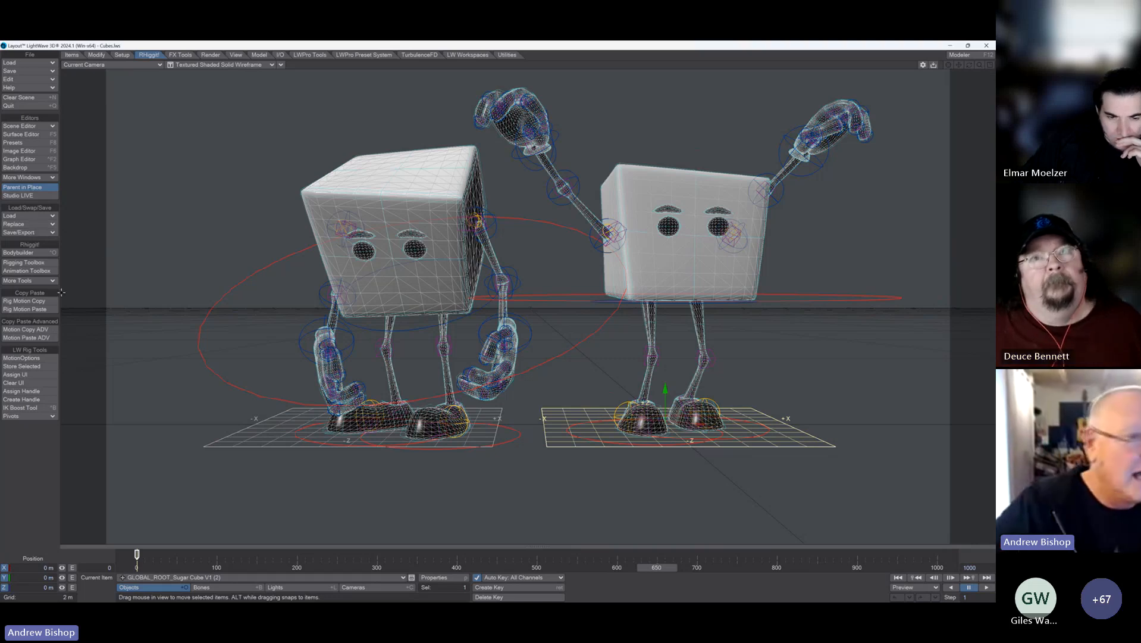
# Step: Merge the Cube 1 - 510 take onto the second cube character at frame offset 530 and scrub to about frame 578
pyautogui.click(25, 337)
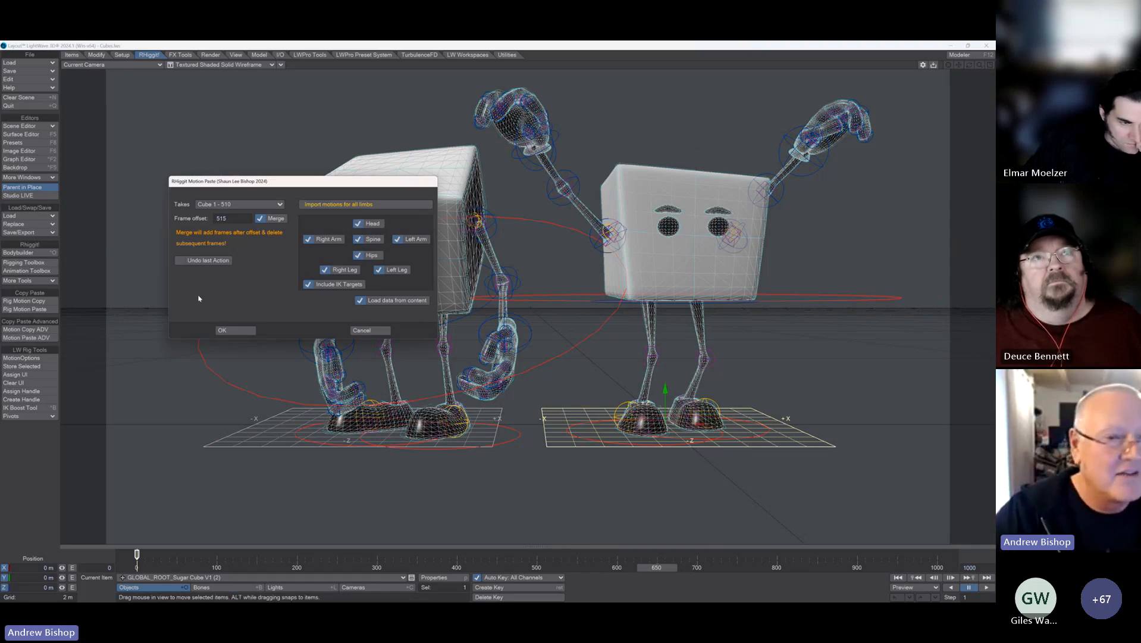
pyautogui.moveTo(228, 219); pyautogui.dragTo(181, 237)
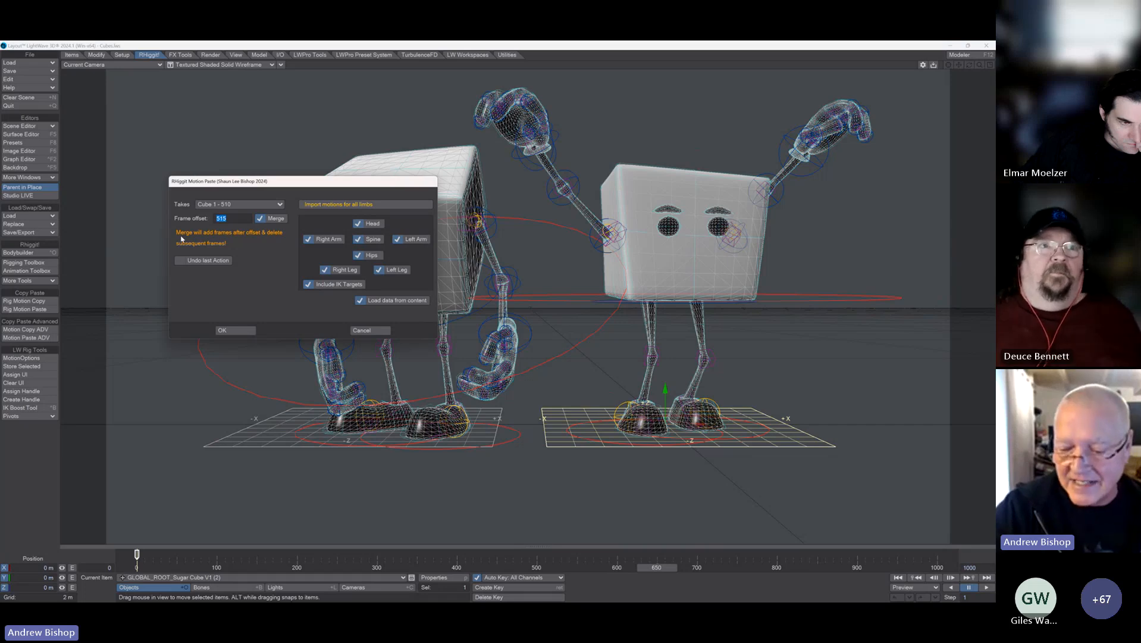
pyautogui.write('530')
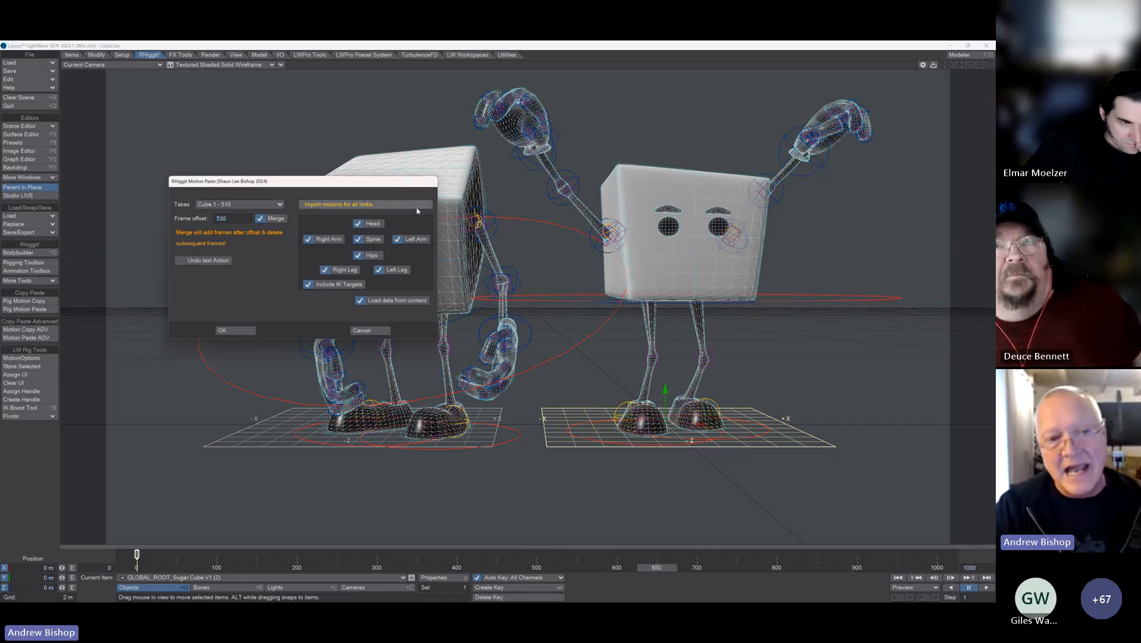
pyautogui.click(242, 330)
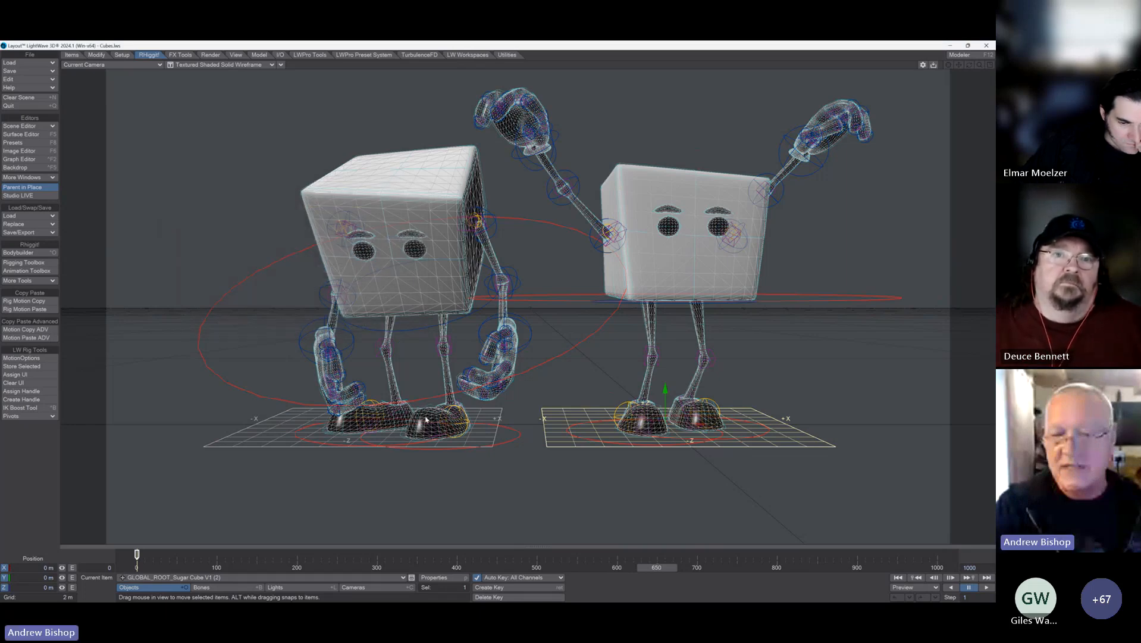
pyautogui.moveTo(660, 567)
pyautogui.mouseDown()
pyautogui.moveTo(482, 567)
pyautogui.moveTo(634, 567)
pyautogui.moveTo(599, 568)
pyautogui.mouseUp()
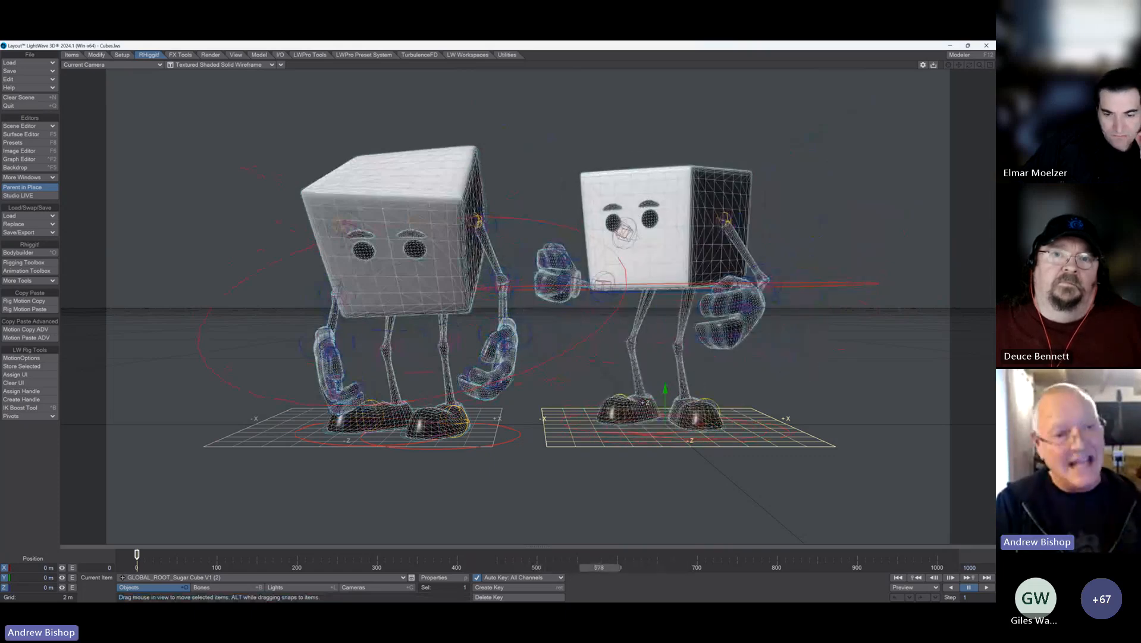
# Step: Undo the motion paste made at frame offset 530 on the second cube character
pyautogui.click(25, 337)
pyautogui.click(179, 260)
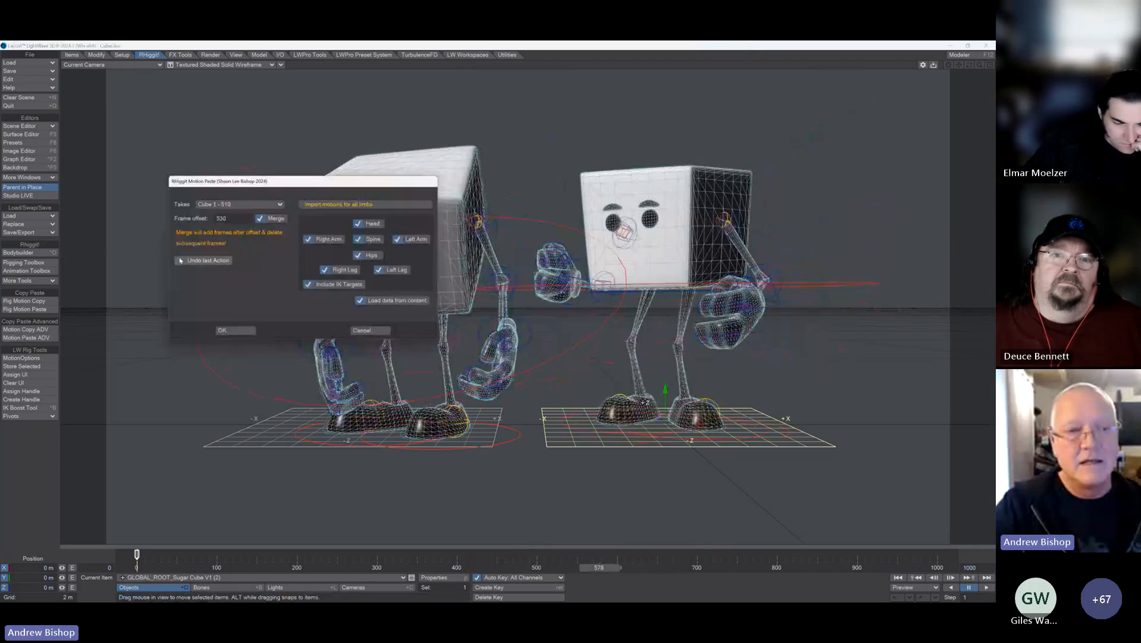
pyautogui.click(243, 331)
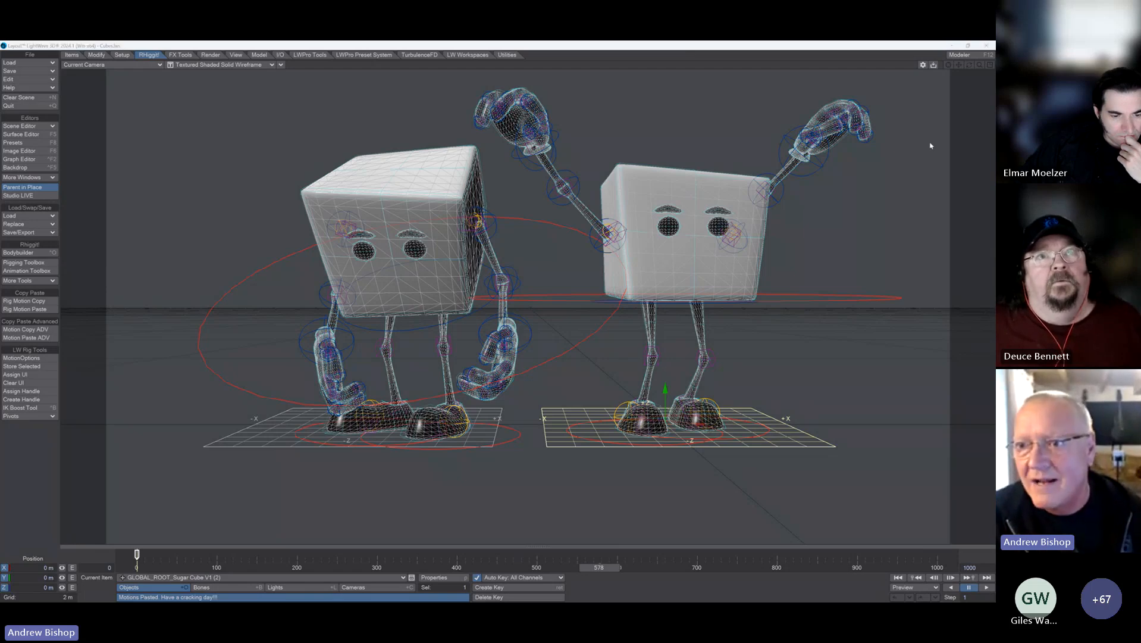
# Step: Switch to the Microsoft Teams meeting window and stop sharing the screen
pyautogui.hotkey('alt', 'Tab')
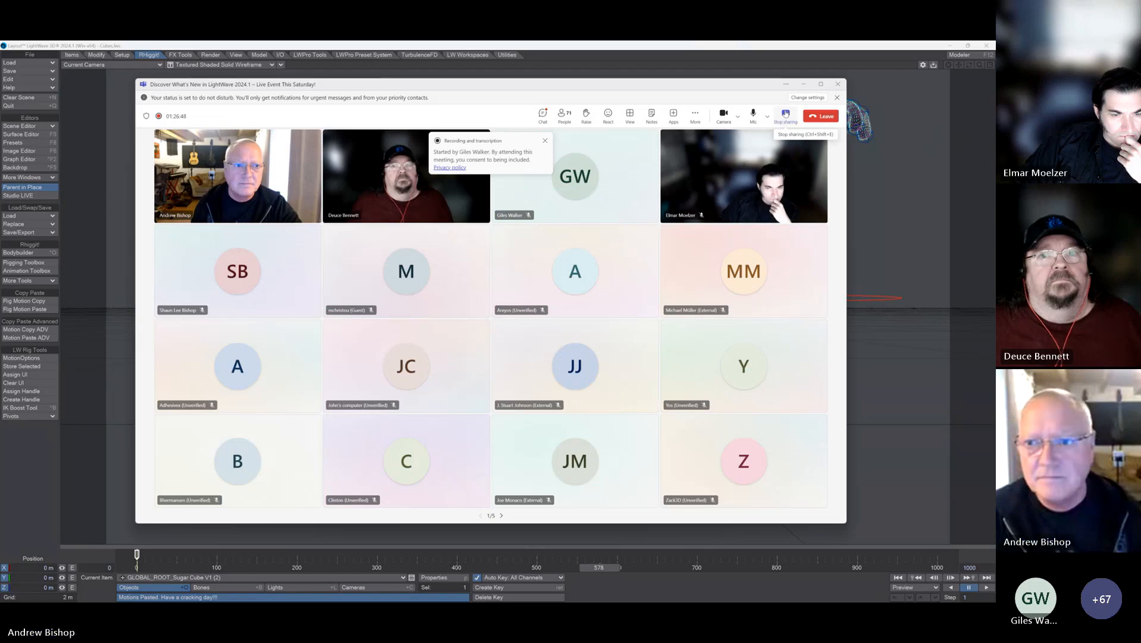
pyautogui.click(785, 114)
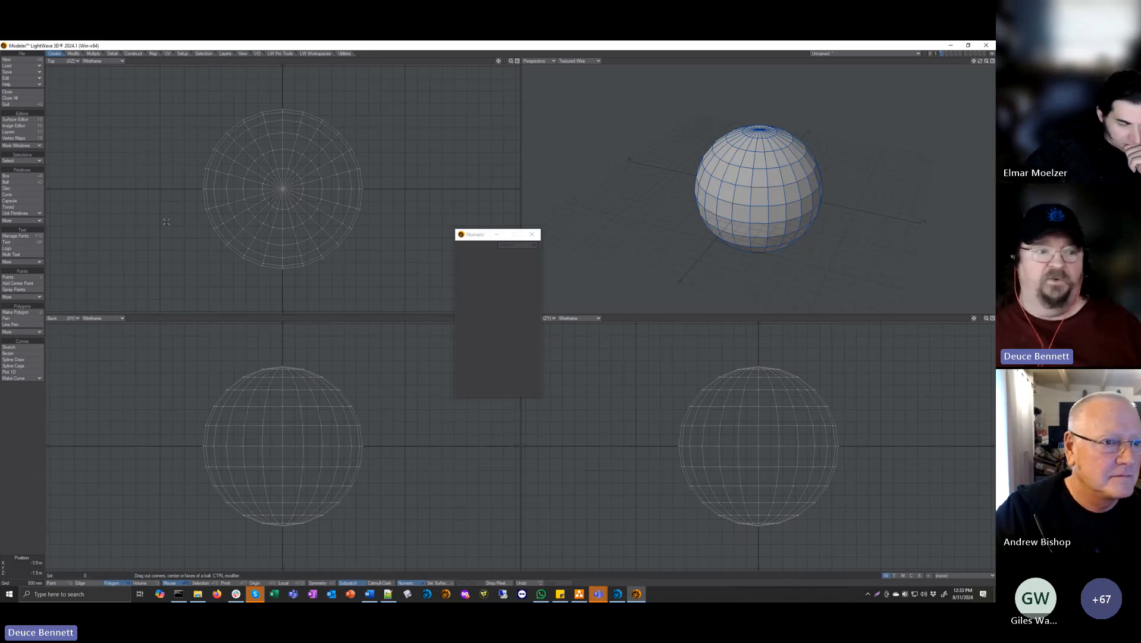
# Step: Start the Edge Slide tool on the ball and turn off its Merge Edges option
pyautogui.click(74, 53)
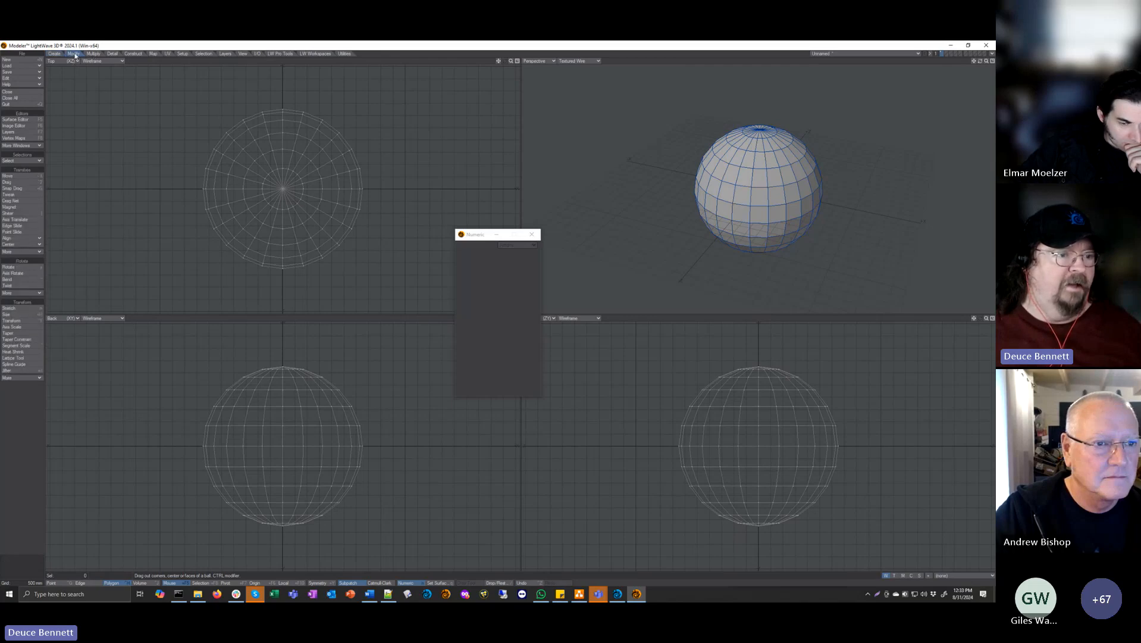
pyautogui.click(30, 228)
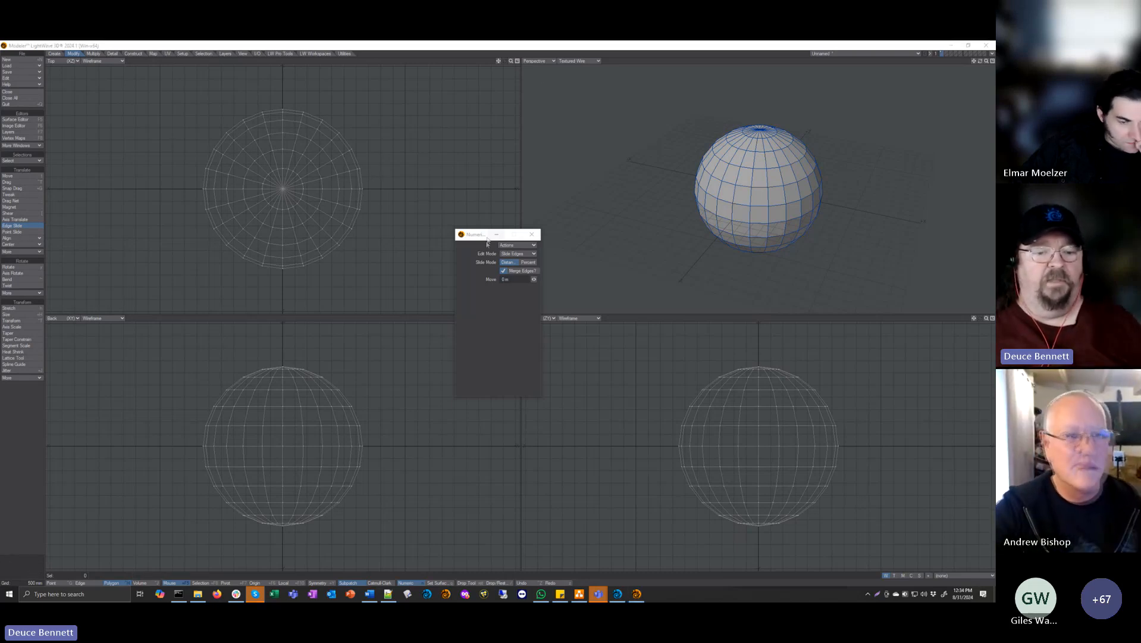
pyautogui.moveTo(483, 234); pyautogui.dragTo(491, 225)
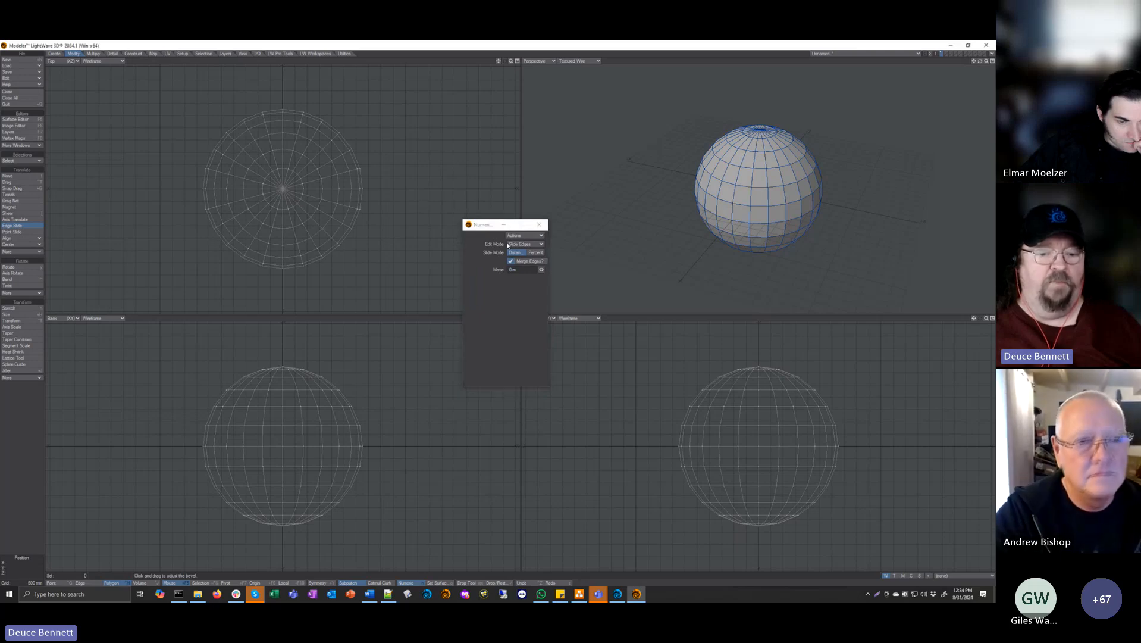
pyautogui.keyDown('alt'); pyautogui.keyDown('shift'); pyautogui.moveTo(768, 193); pyautogui.dragTo(785, 177); pyautogui.keyUp('shift'); pyautogui.keyUp('alt')
pyautogui.scroll(3, 793, 181)
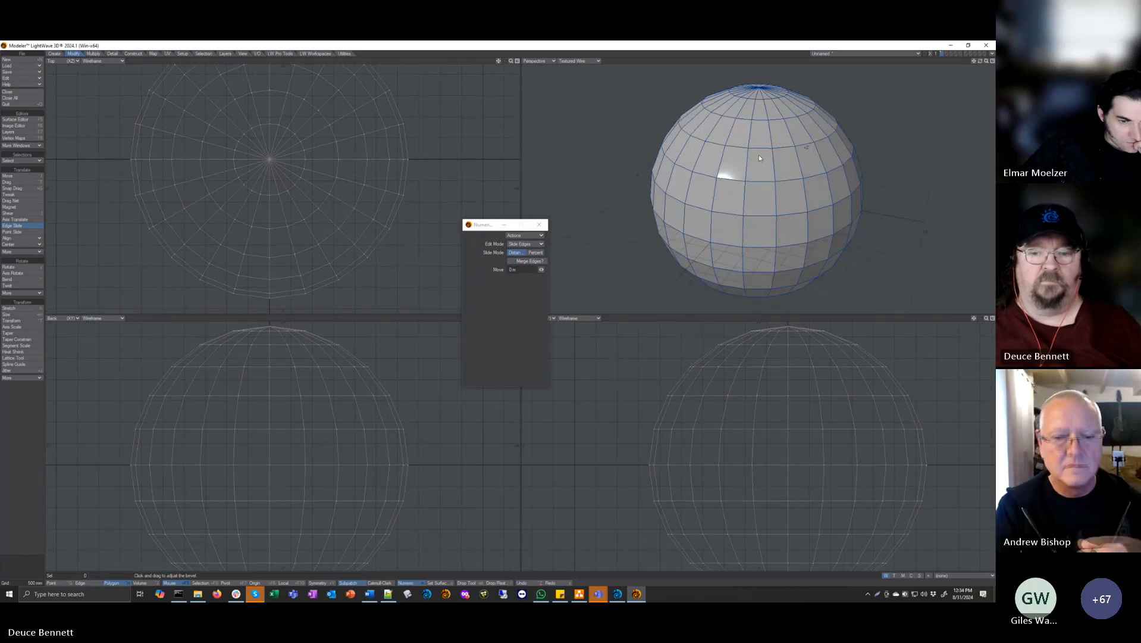
# Step: Select the second horizontal edge loop above the sphere's equator and Edge Slide it upward about 192 mm
pyautogui.press('space')
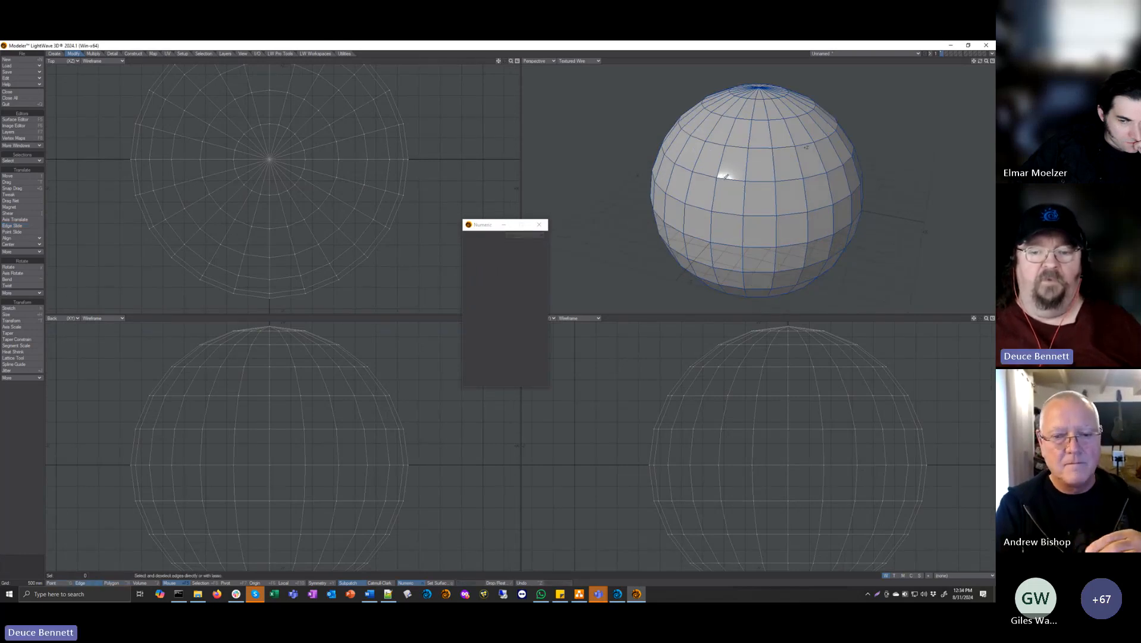
pyautogui.press('l')
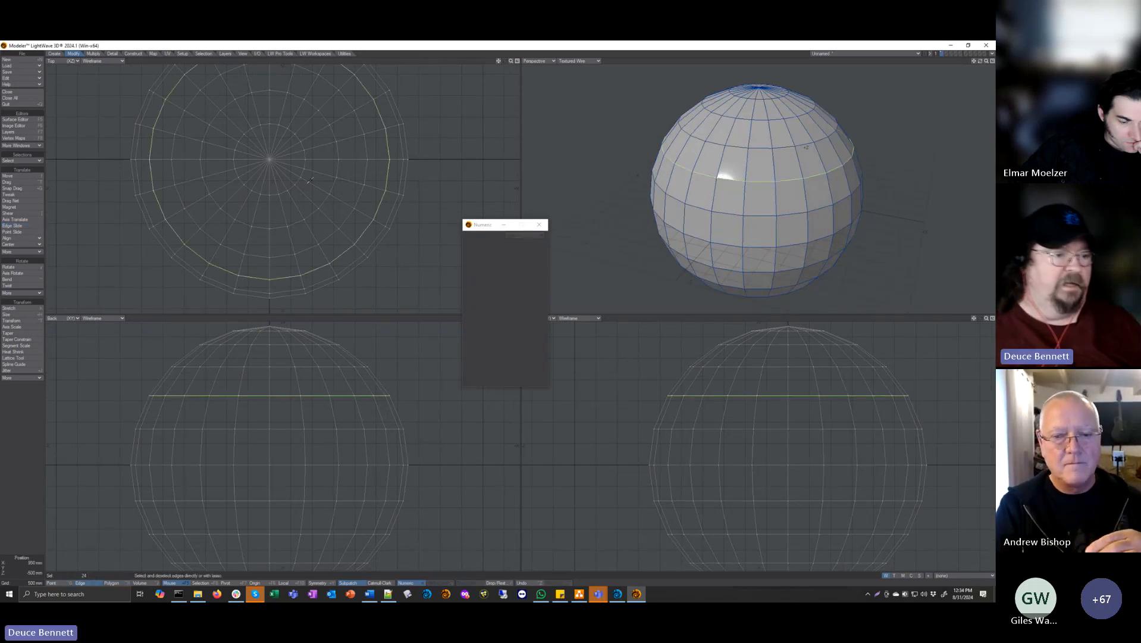
pyautogui.click(26, 227)
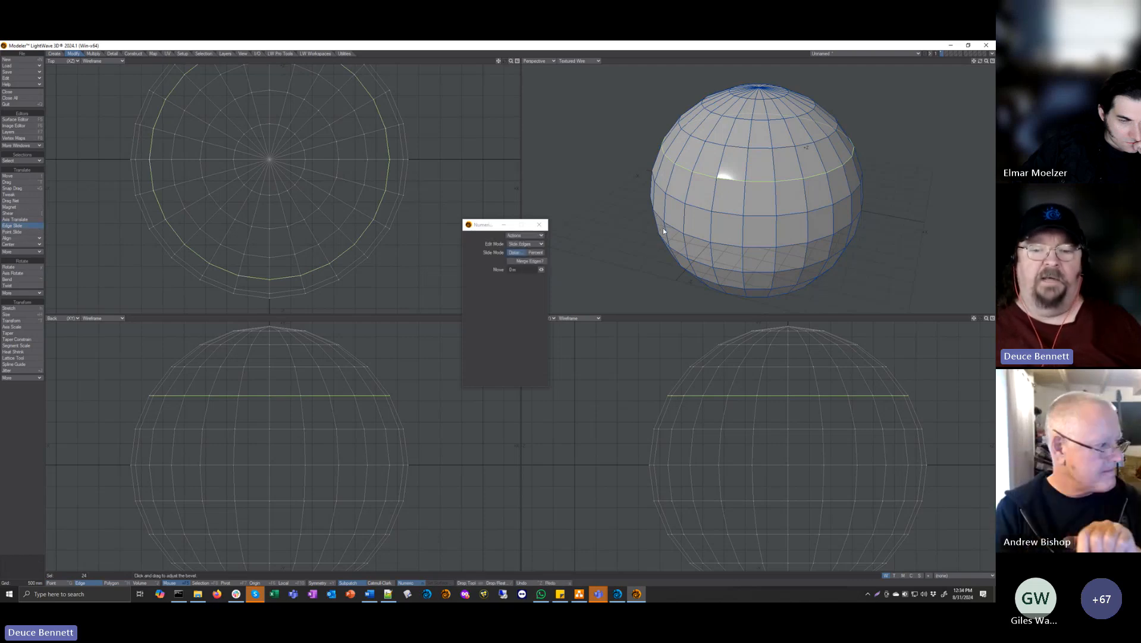
pyautogui.moveTo(664, 227); pyautogui.dragTo(795, 186)
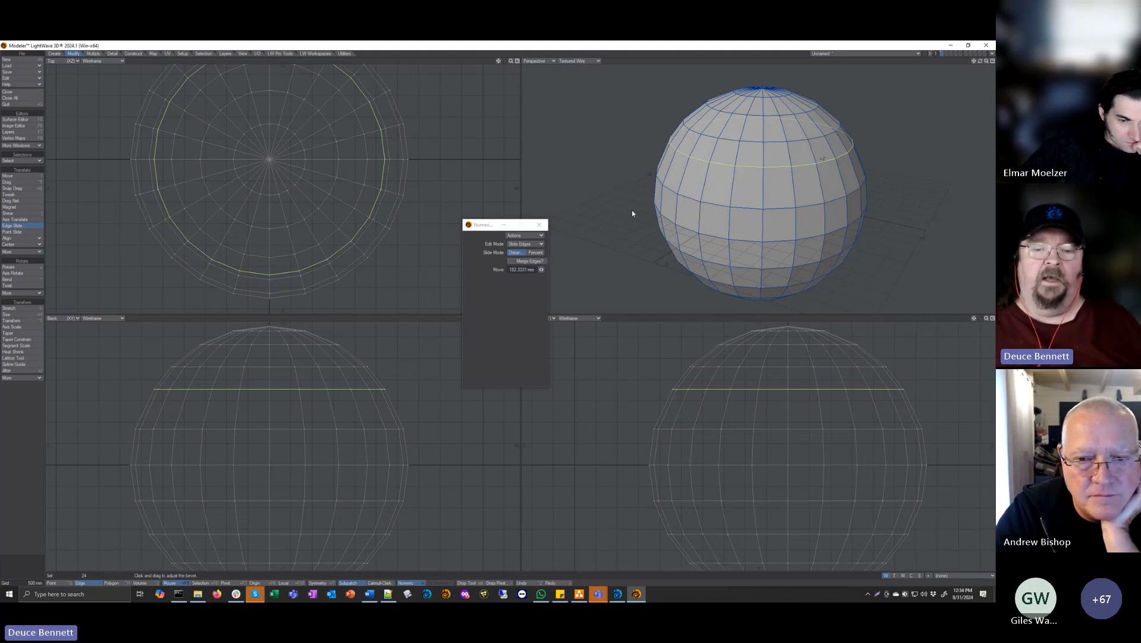
# Step: Drop Edge Slide, deselect the edge loop and convert the sphere to subpatches
pyautogui.press('space')
pyautogui.press('/')
pyautogui.press('Tab')
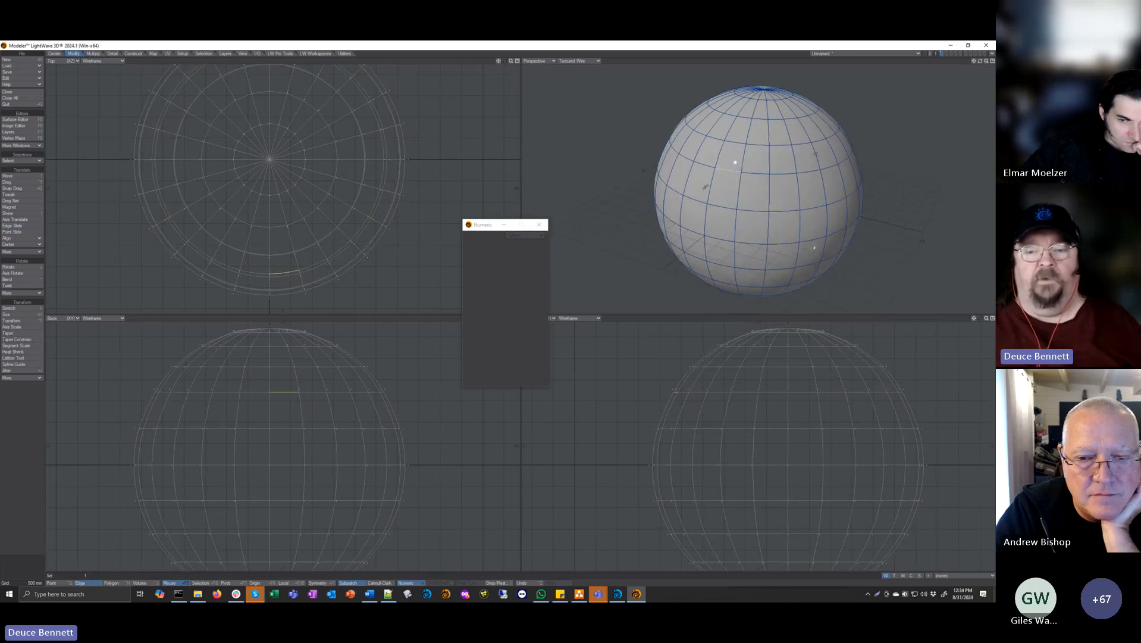
# Step: Select the raised edge loop again and Edge Slide it down about 1.03 m, close to the next loop below
pyautogui.doubleClick(710, 164)
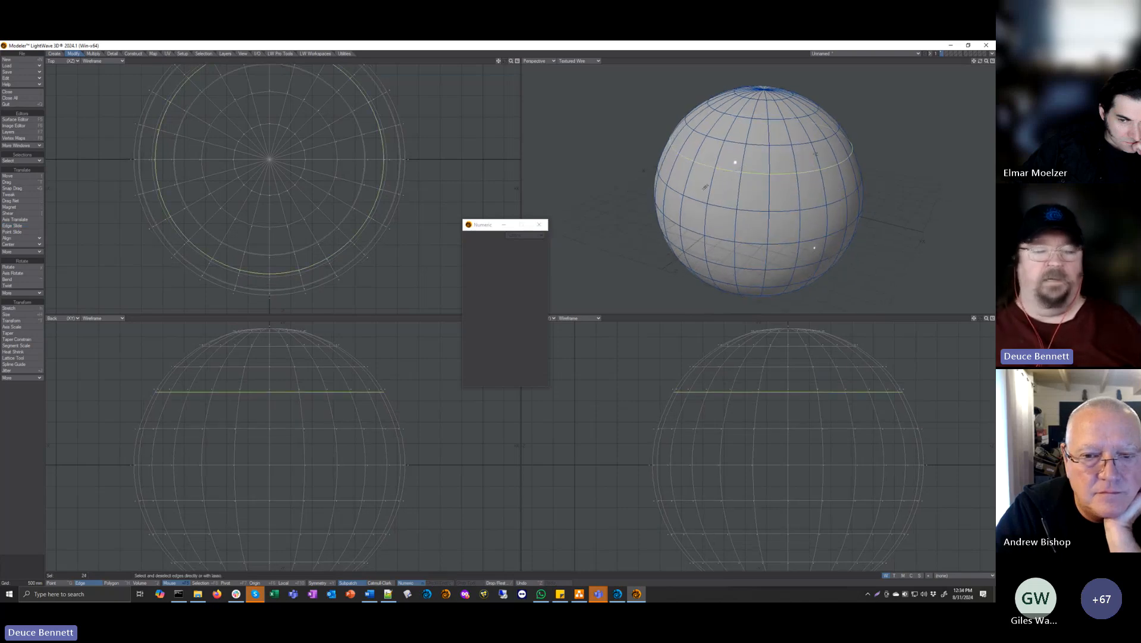
pyautogui.click(24, 227)
pyautogui.moveTo(673, 202); pyautogui.dragTo(603, 225)
pyautogui.keyDown('alt'); pyautogui.moveTo(674, 217); pyautogui.dragTo(695, 192); pyautogui.keyUp('alt')
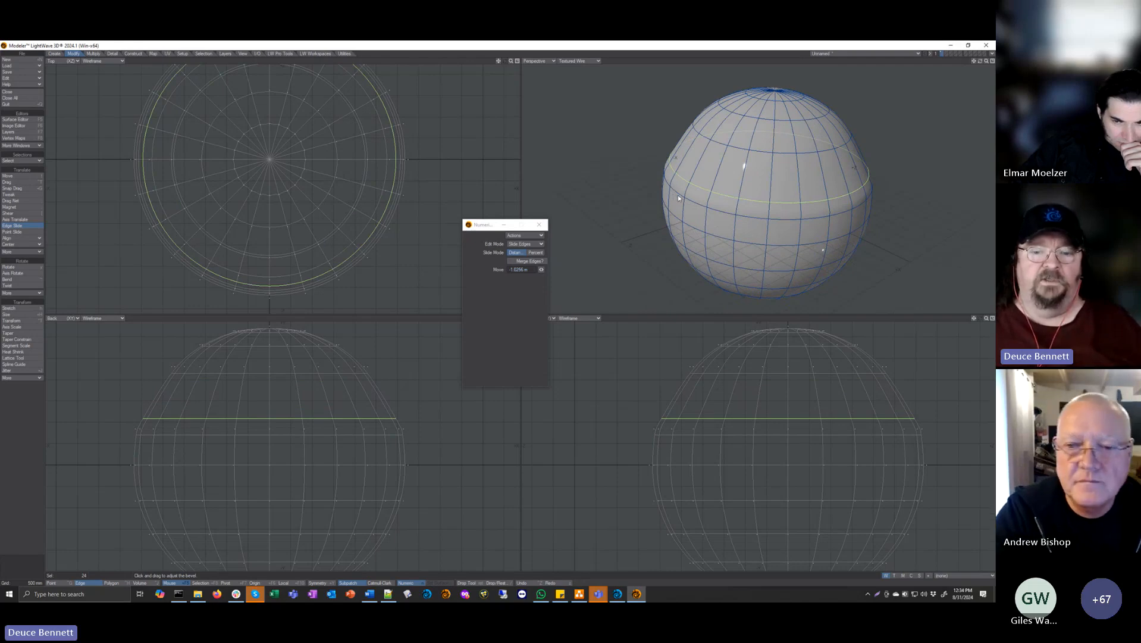
pyautogui.moveTo(677, 194); pyautogui.dragTo(718, 208)
pyautogui.hotkey('ctrl', 'z')
pyautogui.keyDown('alt'); pyautogui.moveTo(660, 246); pyautogui.dragTo(683, 161); pyautogui.keyUp('alt')
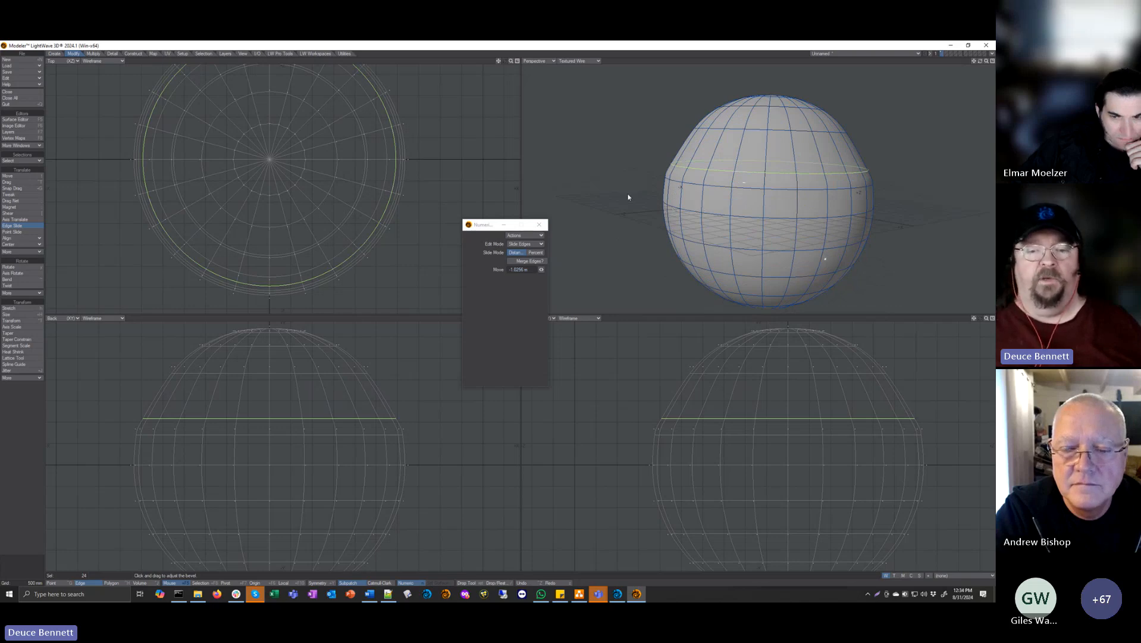
# Step: Select the sphere's equator edge loop, Edge Slide it up close to the loop above, and deselect it
pyautogui.press('space')
pyautogui.press('/')
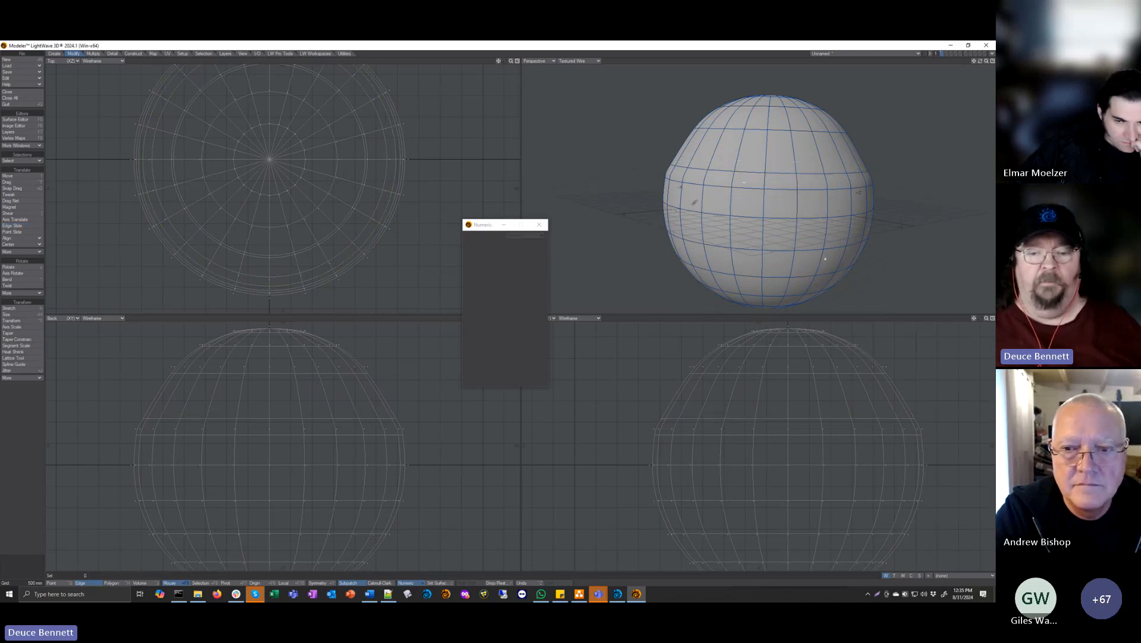
pyautogui.doubleClick(687, 213)
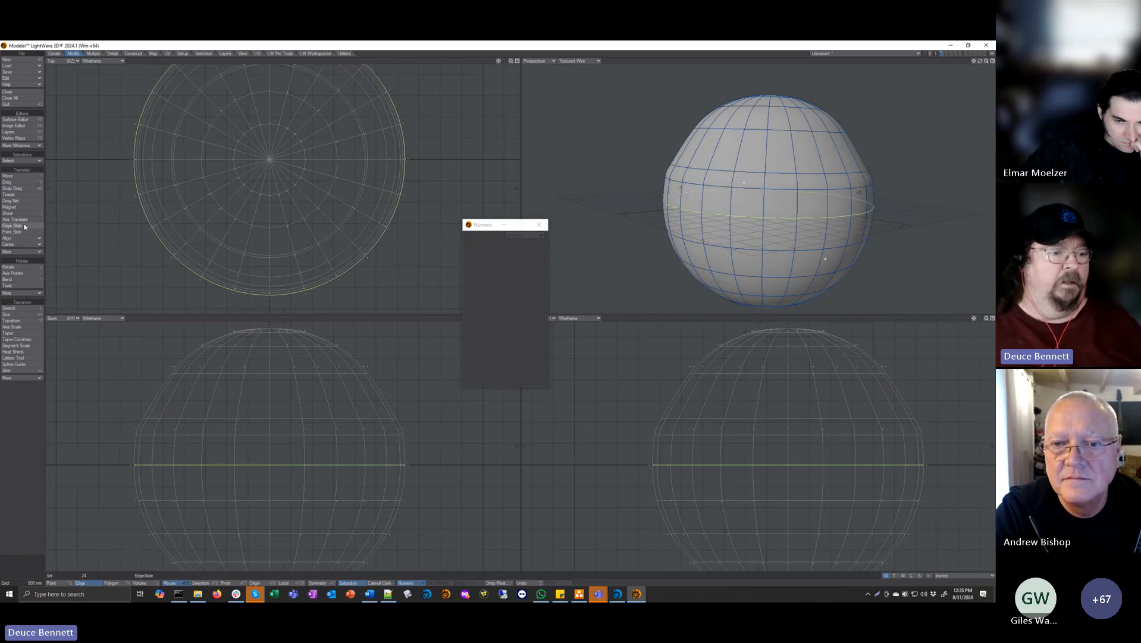
pyautogui.click(13, 225)
pyautogui.moveTo(644, 235); pyautogui.dragTo(880, 171)
pyautogui.press('/')
pyautogui.keyDown('alt'); pyautogui.moveTo(795, 235); pyautogui.dragTo(721, 207); pyautogui.keyUp('alt')
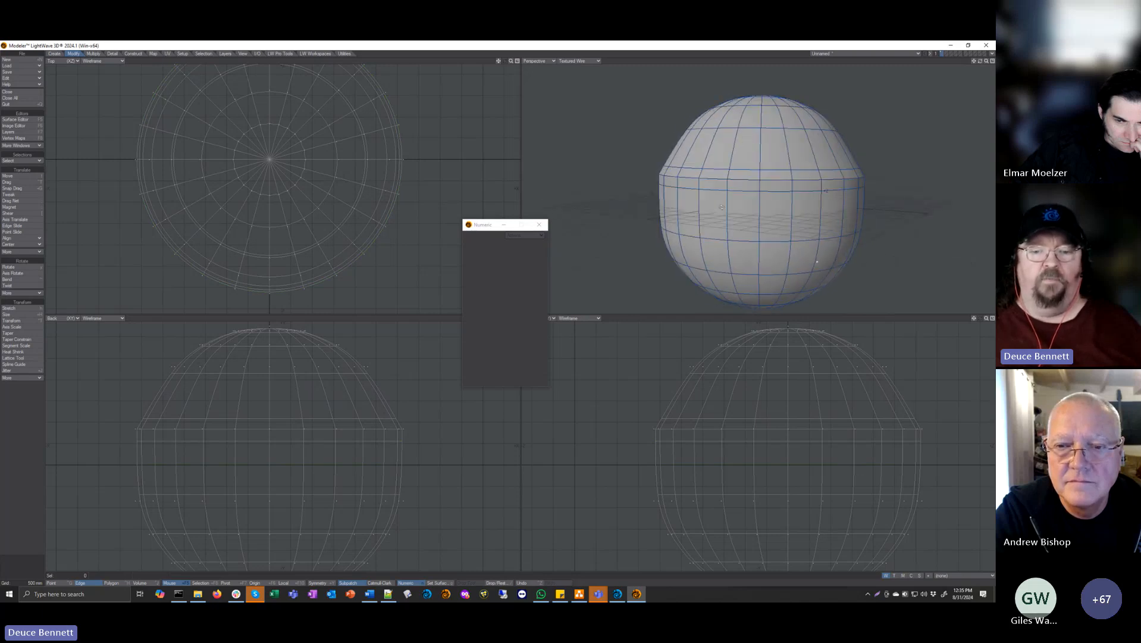
# Step: Select the lowest of the three tightly spaced loops, Edge Slide it back down toward the equator, and deselect it
pyautogui.doubleClick(689, 188)
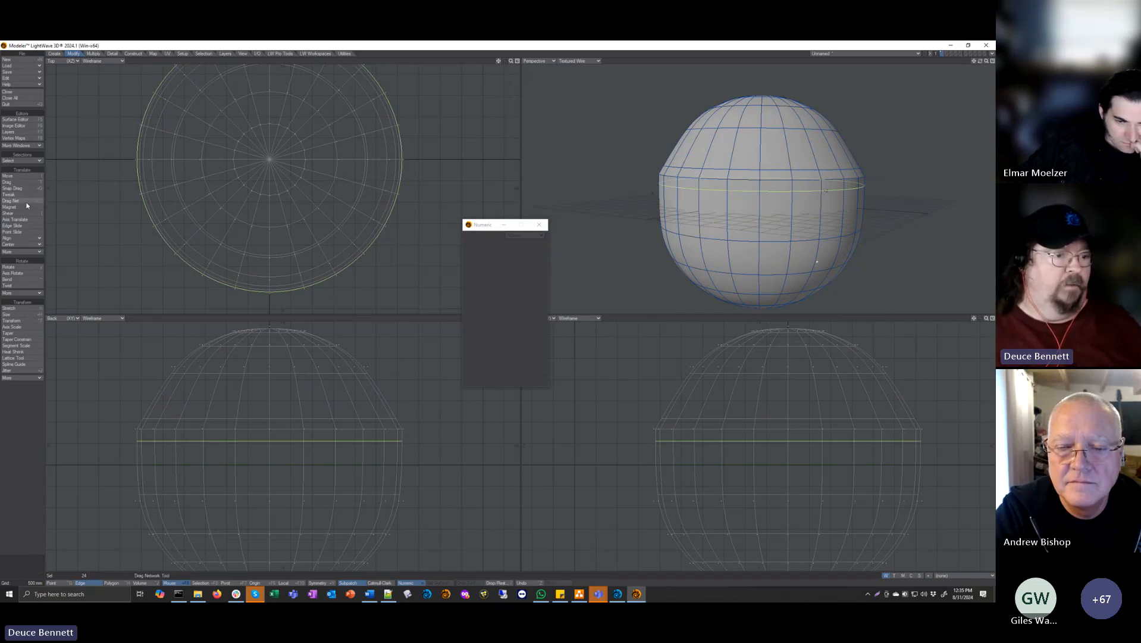
pyautogui.click(23, 227)
pyautogui.moveTo(628, 198); pyautogui.dragTo(591, 205)
pyautogui.press('space')
pyautogui.press('/')
# Step: Select the upper loop of the remaining tight pair and Edge Slide it upward, away from its neighbour
pyautogui.click(691, 169)
pyautogui.press('l')
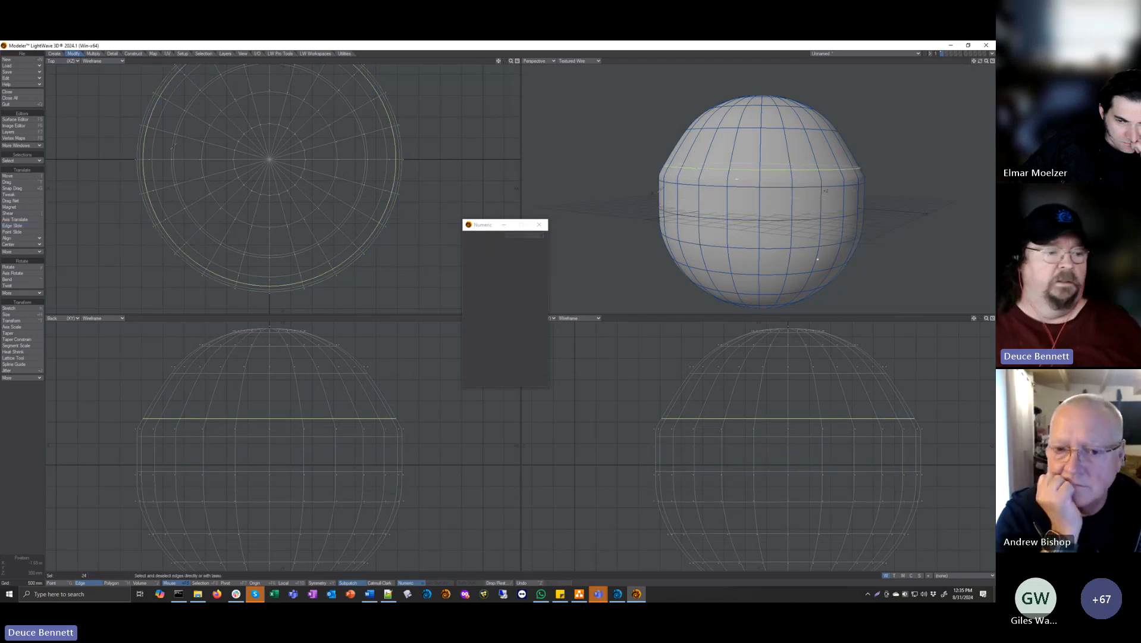
pyautogui.click(26, 227)
pyautogui.moveTo(618, 177); pyautogui.dragTo(654, 170)
# Step: Enable Merge Edges, slide the selected loop up into the next loop, and bring it back down just above the shoulder loop
pyautogui.click(510, 261)
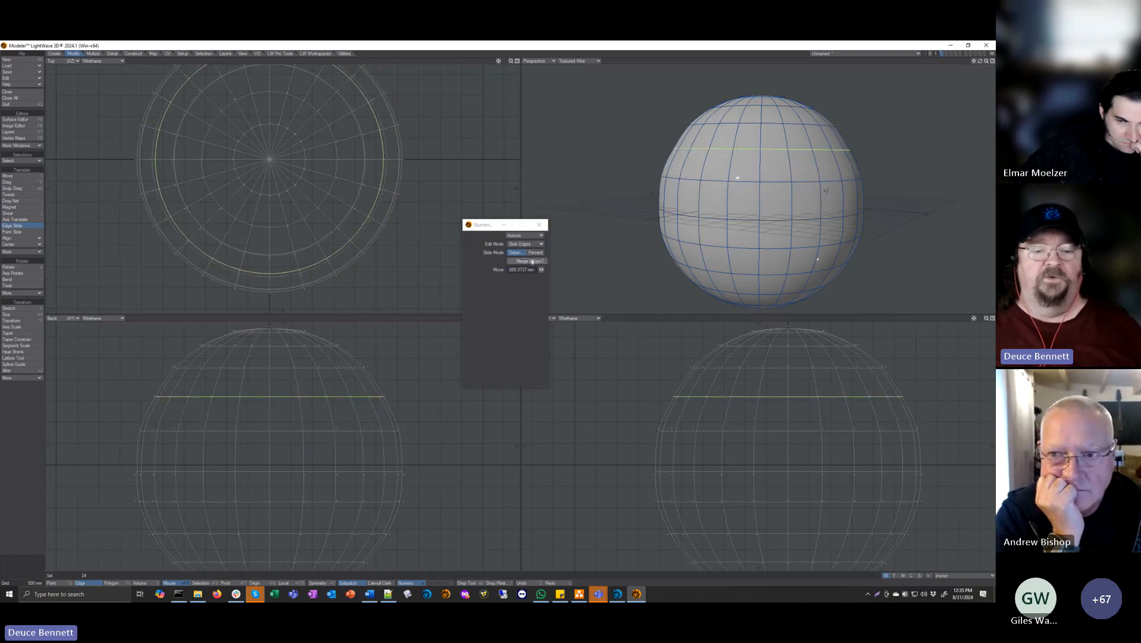
pyautogui.moveTo(652, 152)
pyautogui.mouseDown()
pyautogui.moveTo(566, 201)
pyautogui.moveTo(709, 121)
pyautogui.moveTo(692, 125)
pyautogui.moveTo(652, 175)
pyautogui.moveTo(699, 134)
pyautogui.moveTo(572, 263)
pyautogui.moveTo(618, 201)
pyautogui.moveTo(752, 201)
pyautogui.moveTo(712, 195)
pyautogui.moveTo(765, 125)
pyautogui.moveTo(800, 104)
pyautogui.moveTo(782, 121)
pyautogui.moveTo(799, 119)
pyautogui.mouseUp()
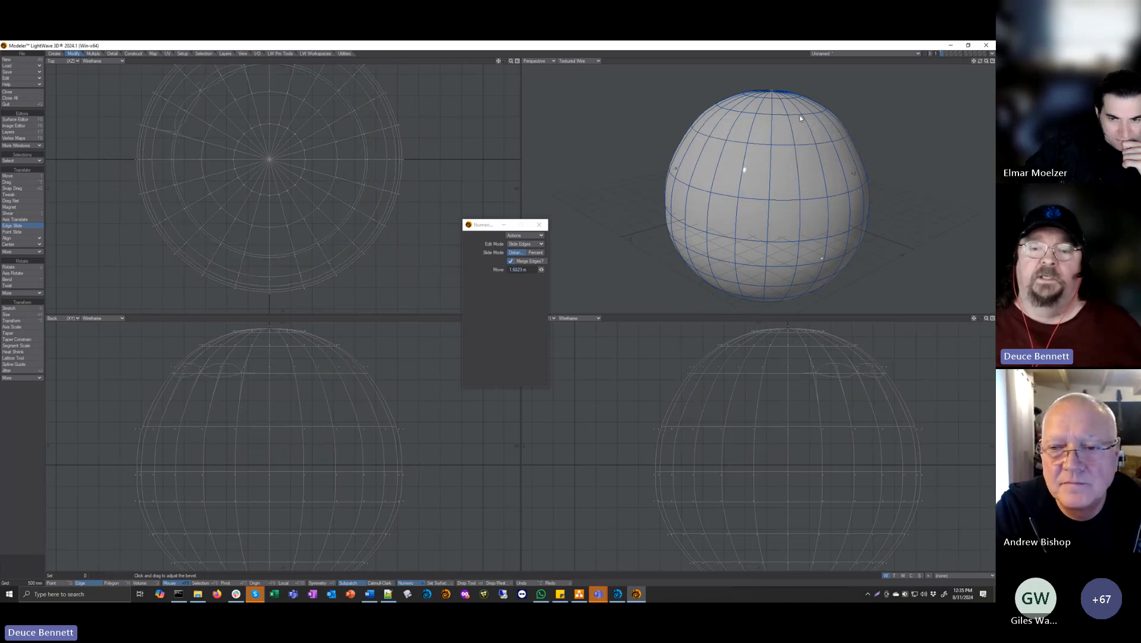
pyautogui.moveTo(799, 117); pyautogui.dragTo(733, 173)
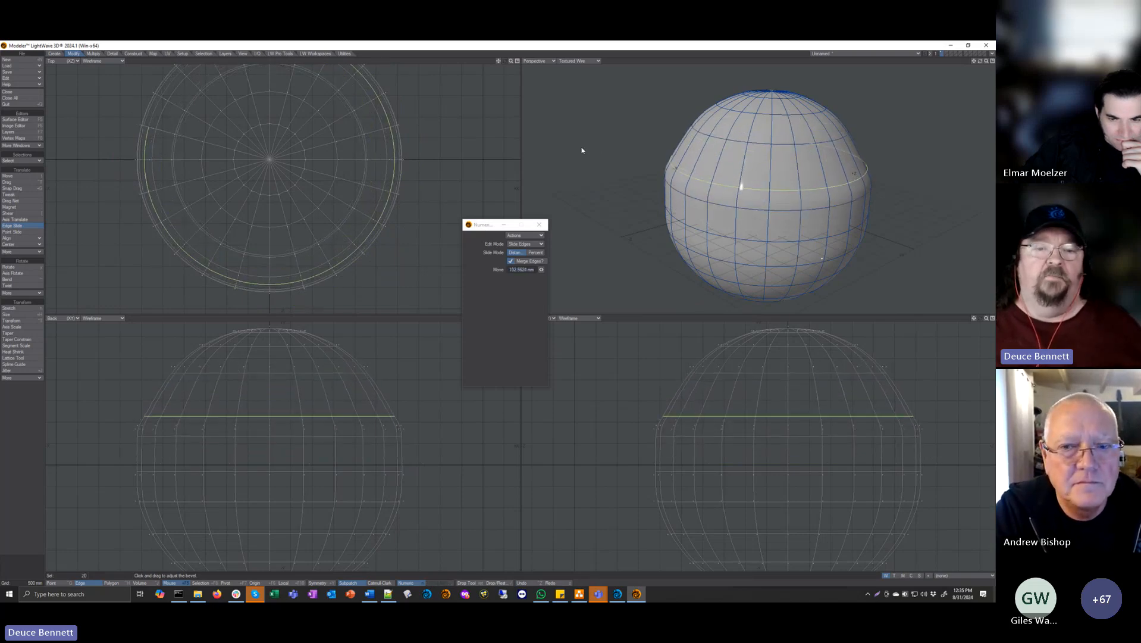
# Step: Turn subpatches off, select the loop just above the shoulder, and Edge Slide it until it merges with its neighbouring loop
pyautogui.press('space')
pyautogui.press('/')
pyautogui.press('Tab')
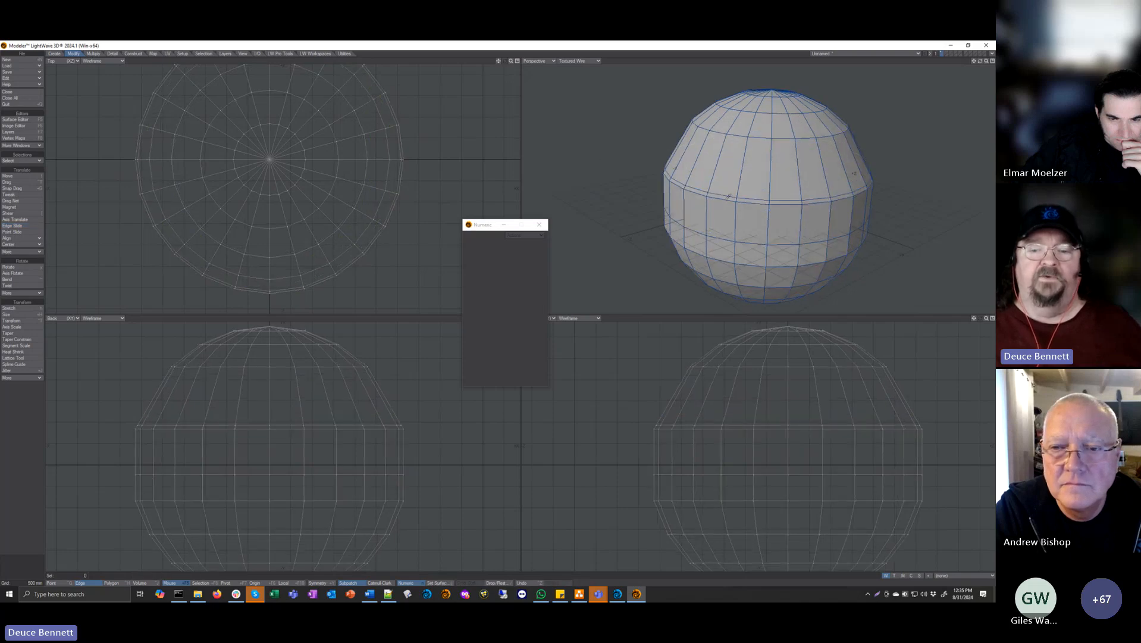
pyautogui.press('l')
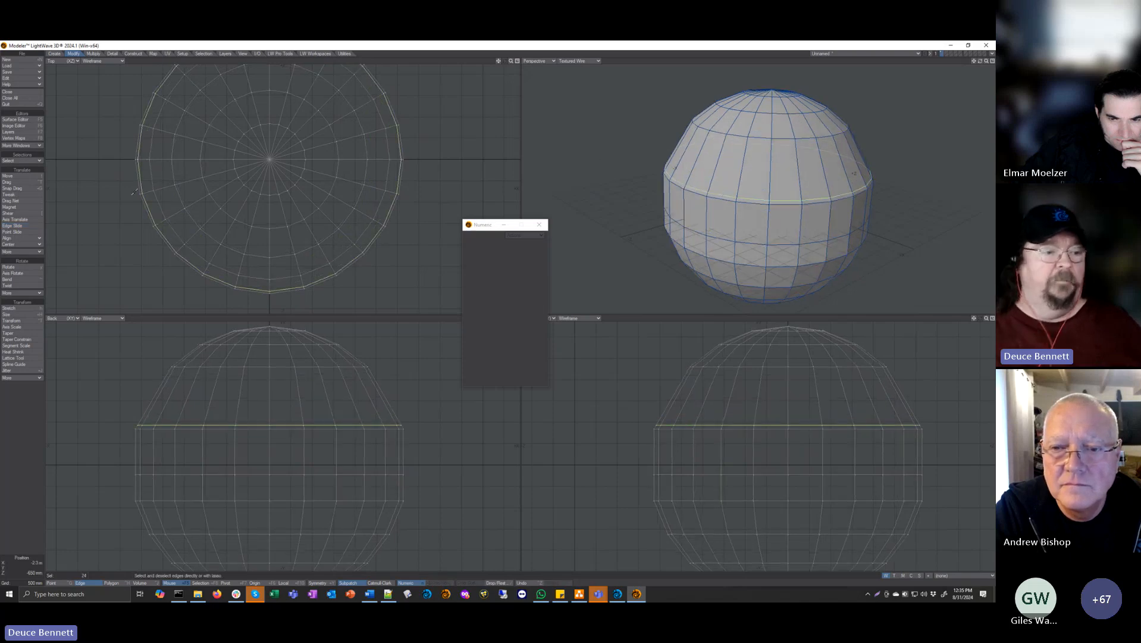
pyautogui.click(15, 226)
pyautogui.moveTo(564, 178); pyautogui.dragTo(660, 167)
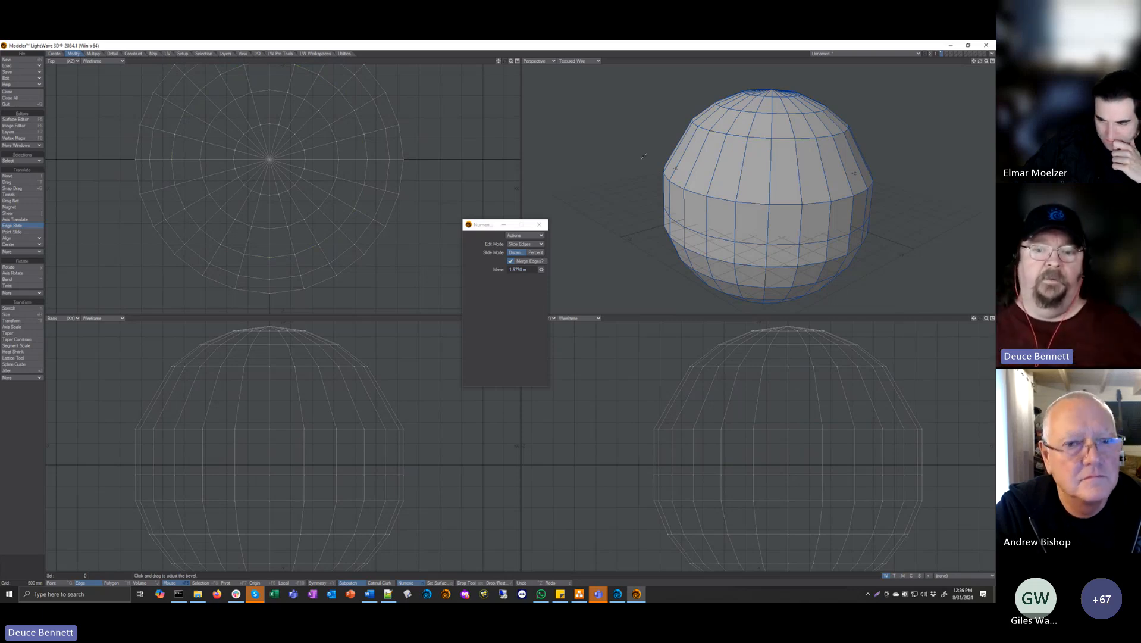
pyautogui.press('space')
pyautogui.press('space')
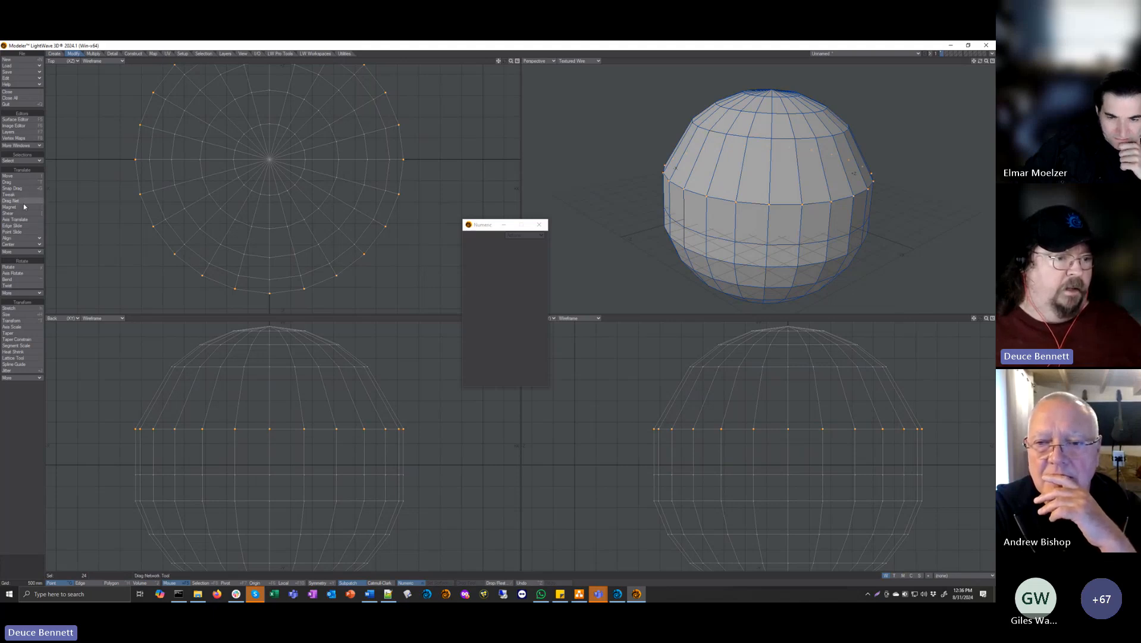
# Step: With the shoulder loop's points selected, use Point Slide to move one front point up along its vertical edge
pyautogui.click(25, 232)
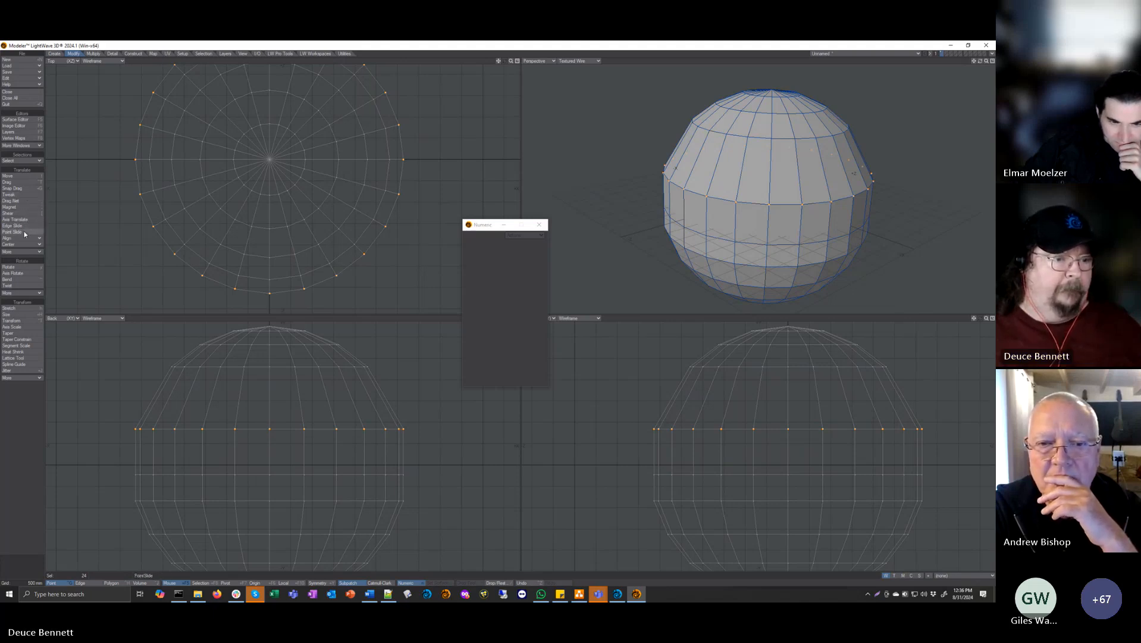
pyautogui.keyDown('alt'); pyautogui.moveTo(717, 192); pyautogui.dragTo(780, 214); pyautogui.keyUp('alt')
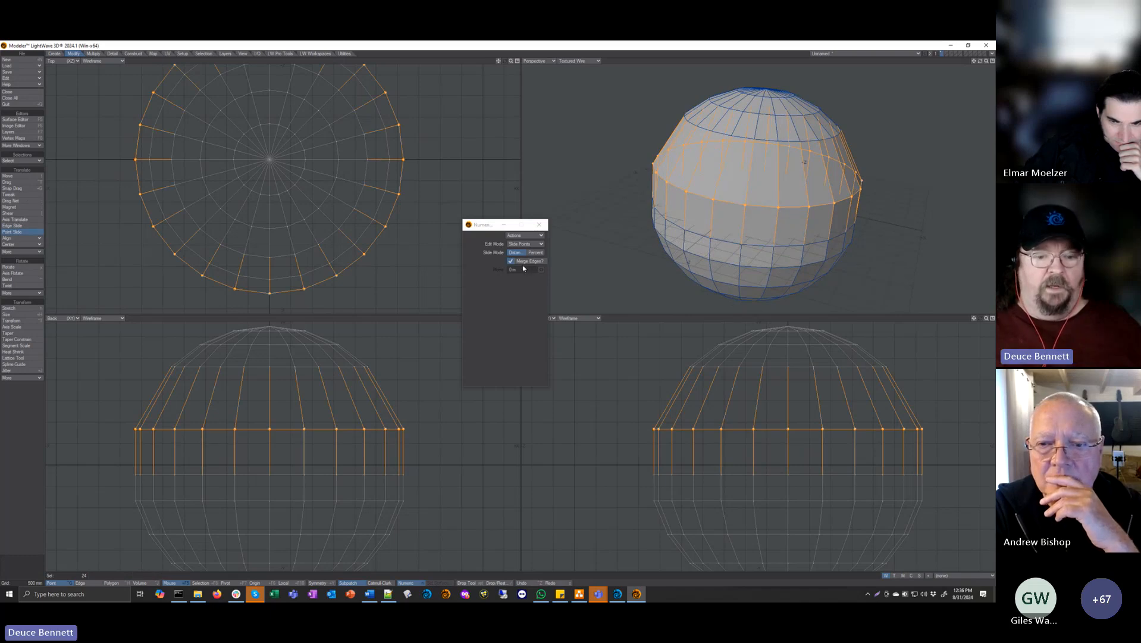
pyautogui.moveTo(776, 212)
pyautogui.mouseDown()
pyautogui.moveTo(772, 250)
pyautogui.moveTo(781, 207)
pyautogui.mouseUp()
pyautogui.moveTo(779, 167); pyautogui.dragTo(715, 159)
pyautogui.press('/')
# Step: Select the polygons forming the sphere's top cap and delete them to open the shape
pyautogui.keyDown('alt'); pyautogui.moveTo(646, 150); pyautogui.dragTo(710, 185); pyautogui.keyUp('alt')
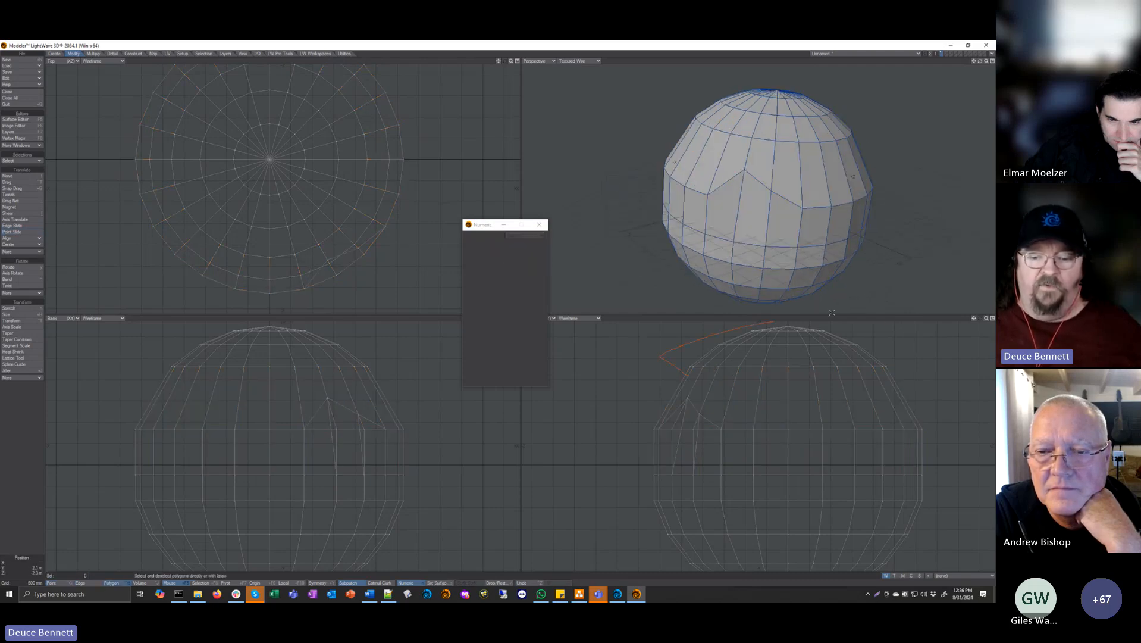
pyautogui.moveTo(832, 312); pyautogui.dragTo(820, 375, button='right')
pyautogui.press('Delete')
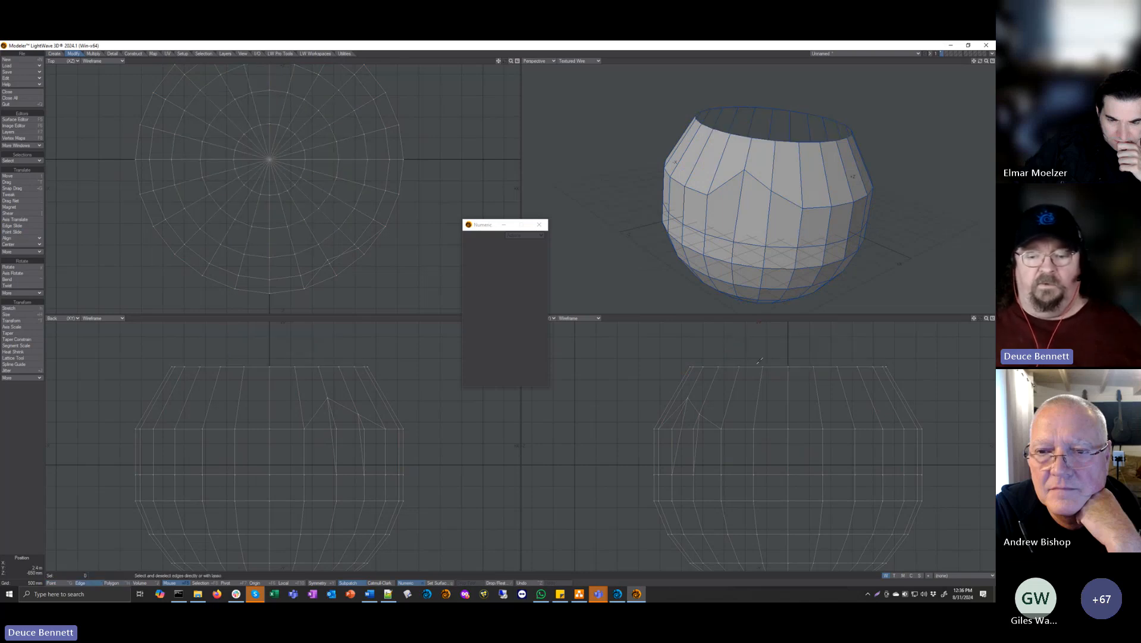
# Step: Select the edges around the open rim and Edge Slide them slightly downward, about 91 mm
pyautogui.moveTo(934, 355); pyautogui.dragTo(919, 355, button='right')
pyautogui.click(23, 225)
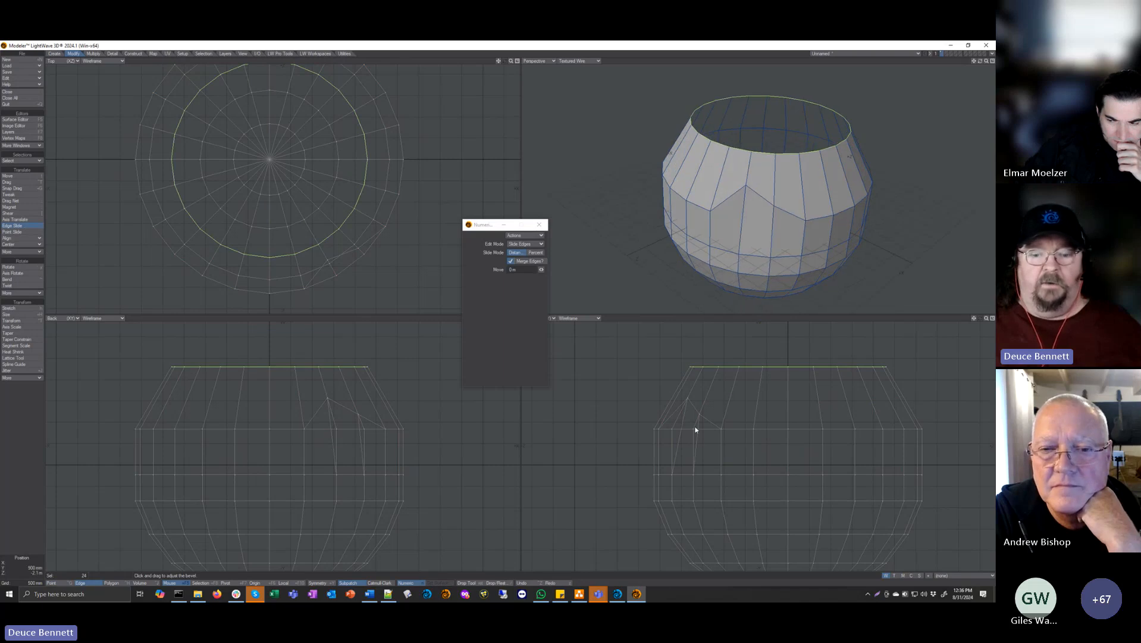
pyautogui.moveTo(695, 429); pyautogui.dragTo(548, 288)
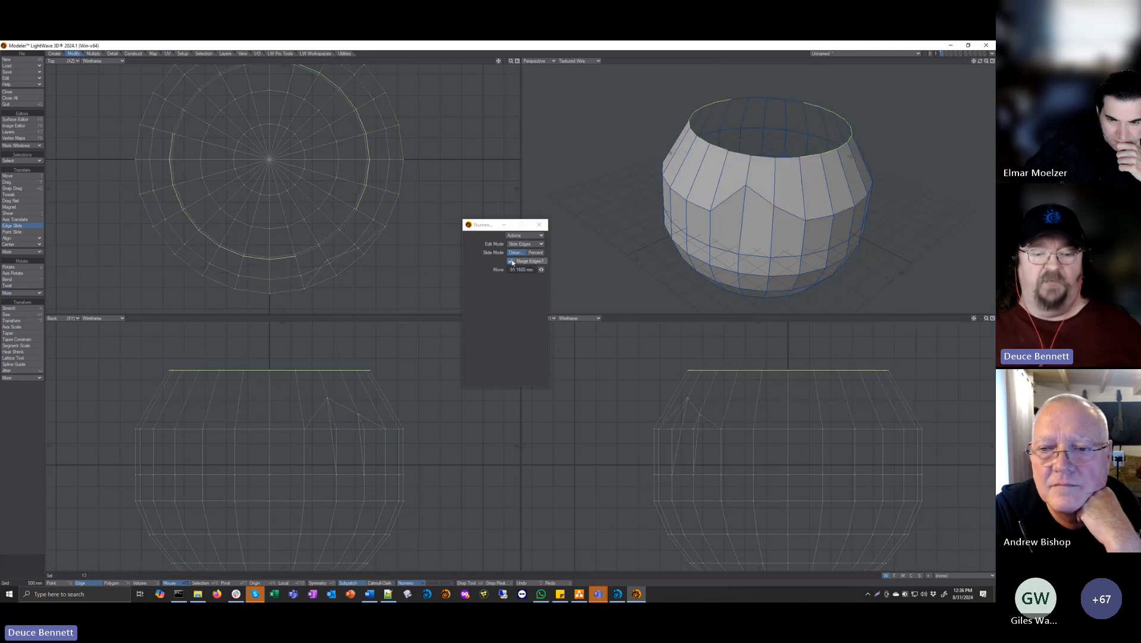
# Step: Slide the rim edges far upward beyond the original opening to stretch the shape into a pointed cone, and inspect the tip
pyautogui.scroll(-4, 694, 195)
pyautogui.moveTo(699, 426); pyautogui.dragTo(770, 358)
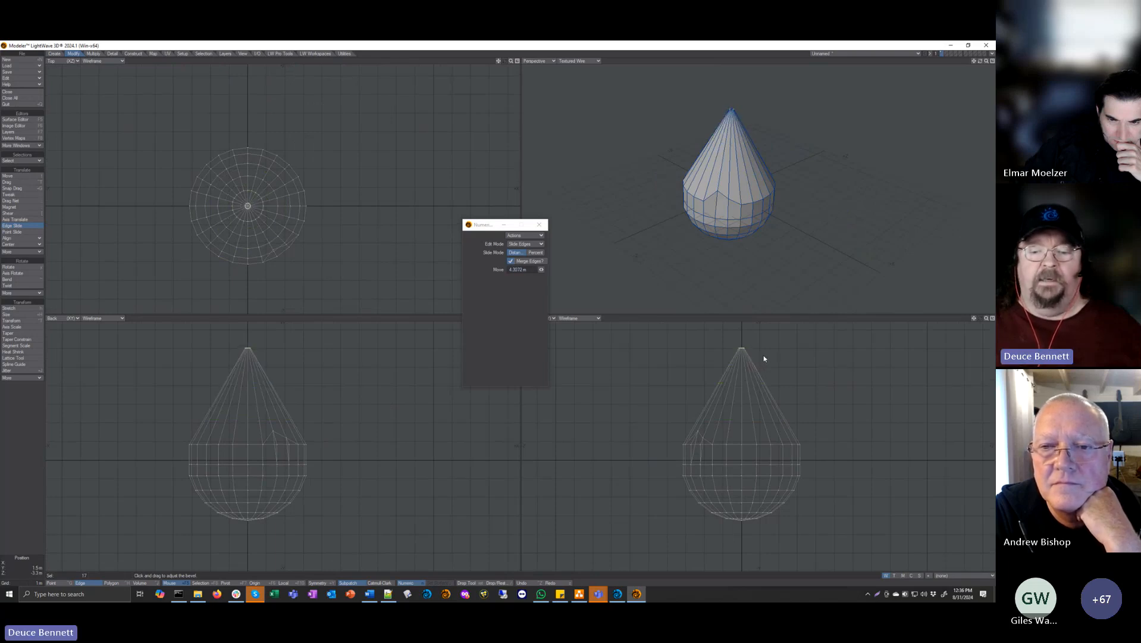
pyautogui.scroll(8, 751, 342)
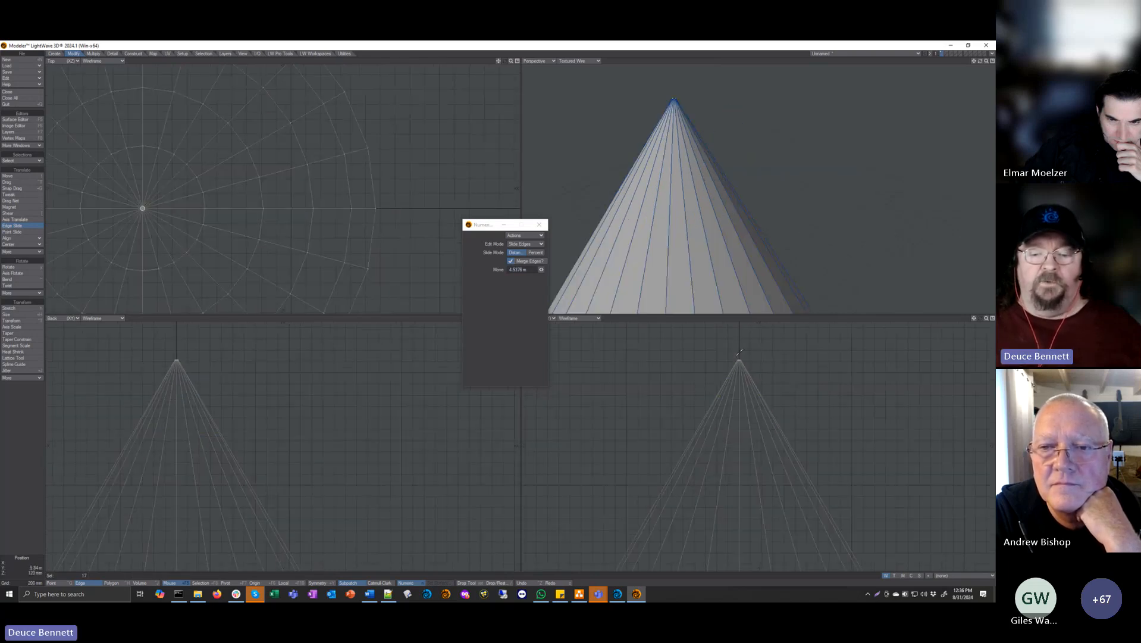
pyautogui.scroll(-7, 769, 408)
# Step: Slide the rim edges back down to about 216 mm below the original opening and deselect them
pyautogui.keyDown('alt'); pyautogui.moveTo(765, 455); pyautogui.dragTo(712, 382); pyautogui.keyUp('alt')
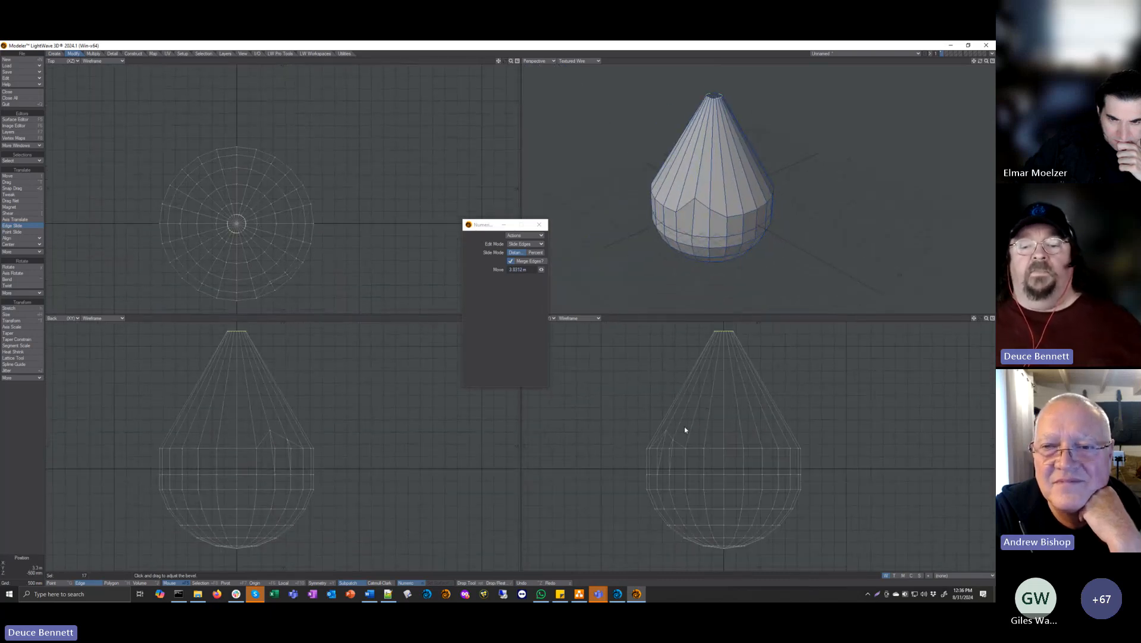
pyautogui.moveTo(685, 430); pyautogui.dragTo(612, 441)
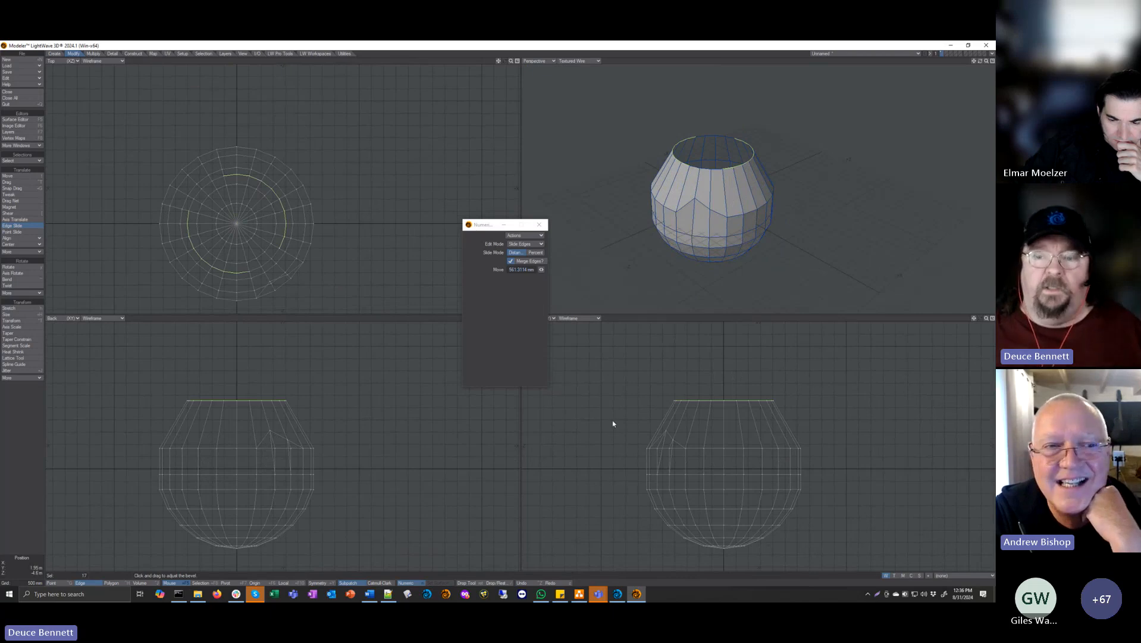
pyautogui.moveTo(725, 209)
pyautogui.keyDown('alt'); pyautogui.mouseDown()
pyautogui.moveTo(714, 205)
pyautogui.moveTo(729, 197)
pyautogui.moveTo(717, 223)
pyautogui.mouseUp(); pyautogui.keyUp('alt')
pyautogui.moveTo(717, 380); pyautogui.dragTo(667, 395)
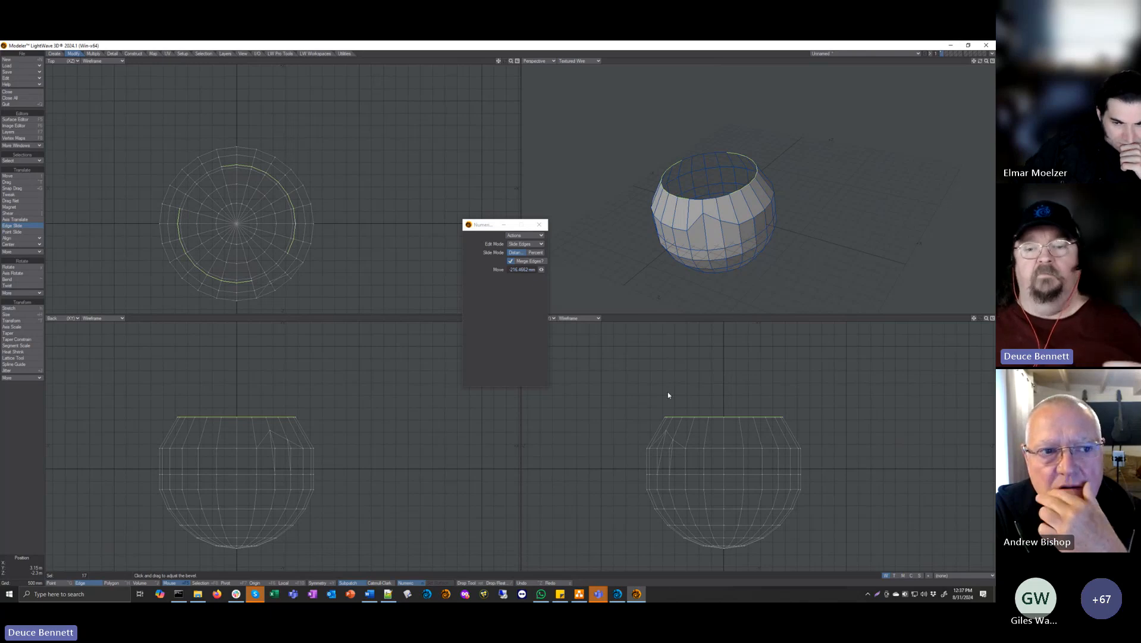
pyautogui.press('/')
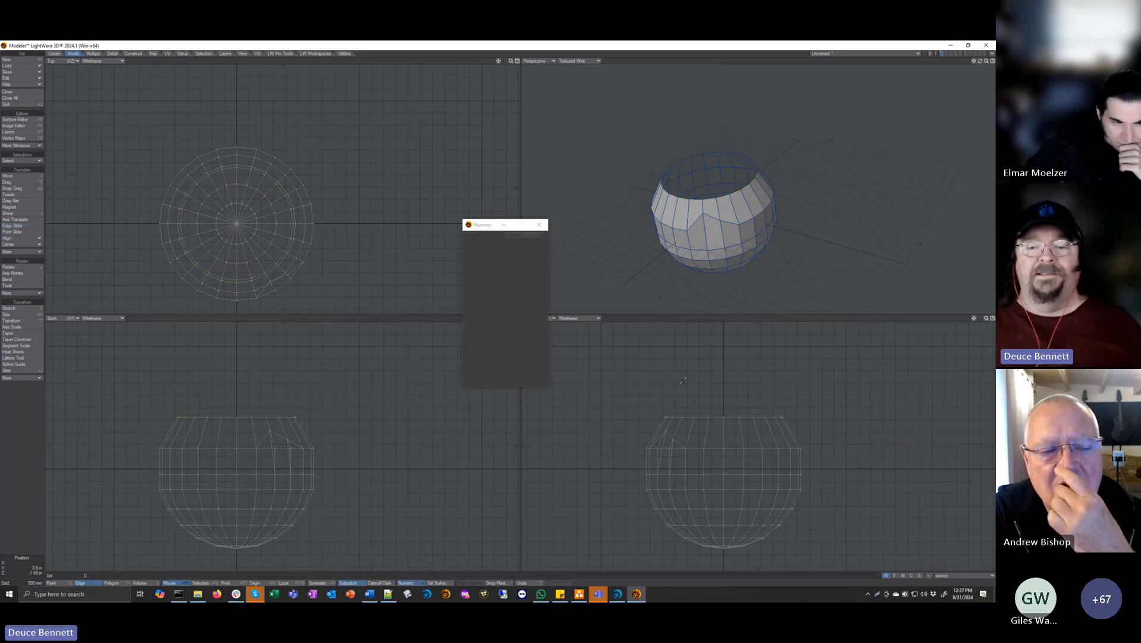
pyautogui.moveTo(708, 219)
pyautogui.keyDown('alt'); pyautogui.mouseDown()
pyautogui.moveTo(753, 191)
pyautogui.moveTo(704, 204)
pyautogui.mouseUp(); pyautogui.keyUp('alt')
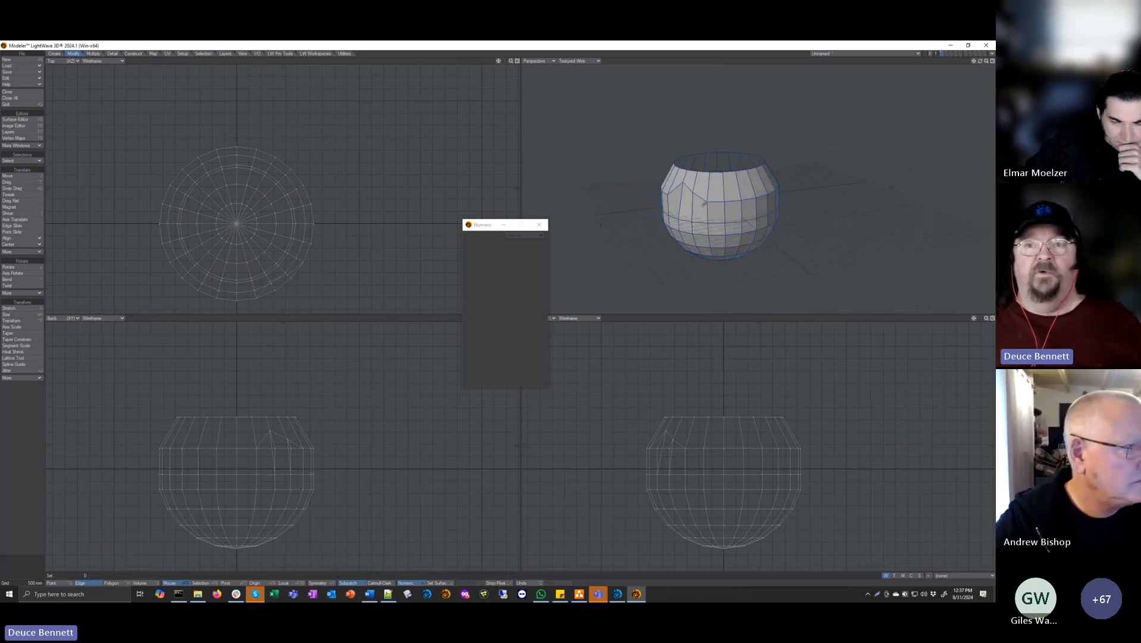
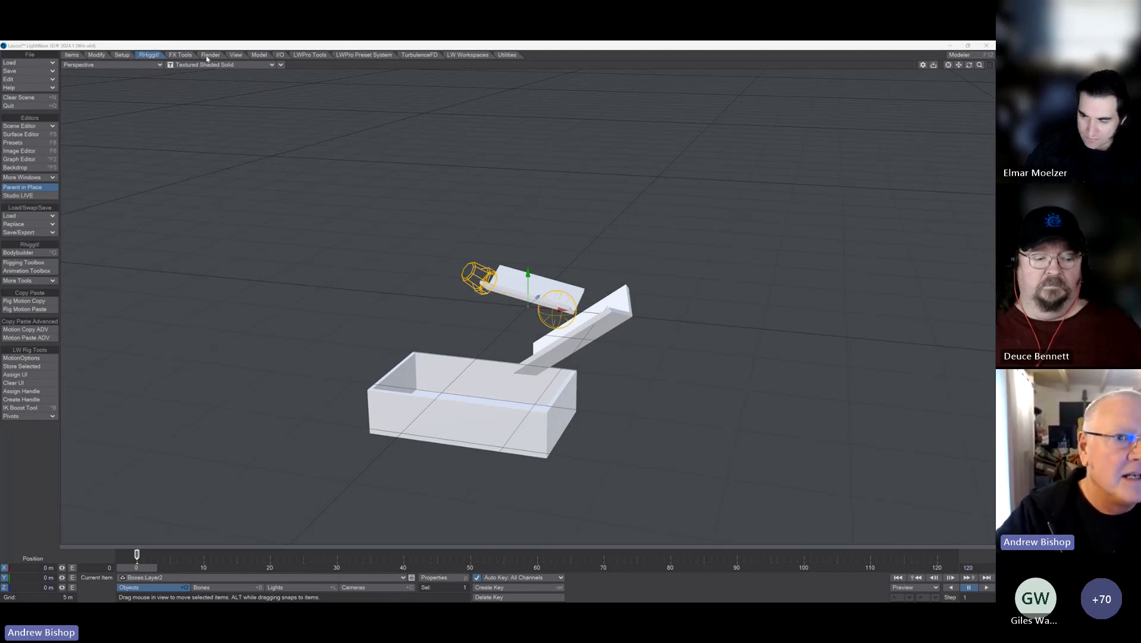
# Step: Open the LW Flow fluid simulator and add both Boxes layers, Layer1 and Layer2, to its item list
pyautogui.click(181, 55)
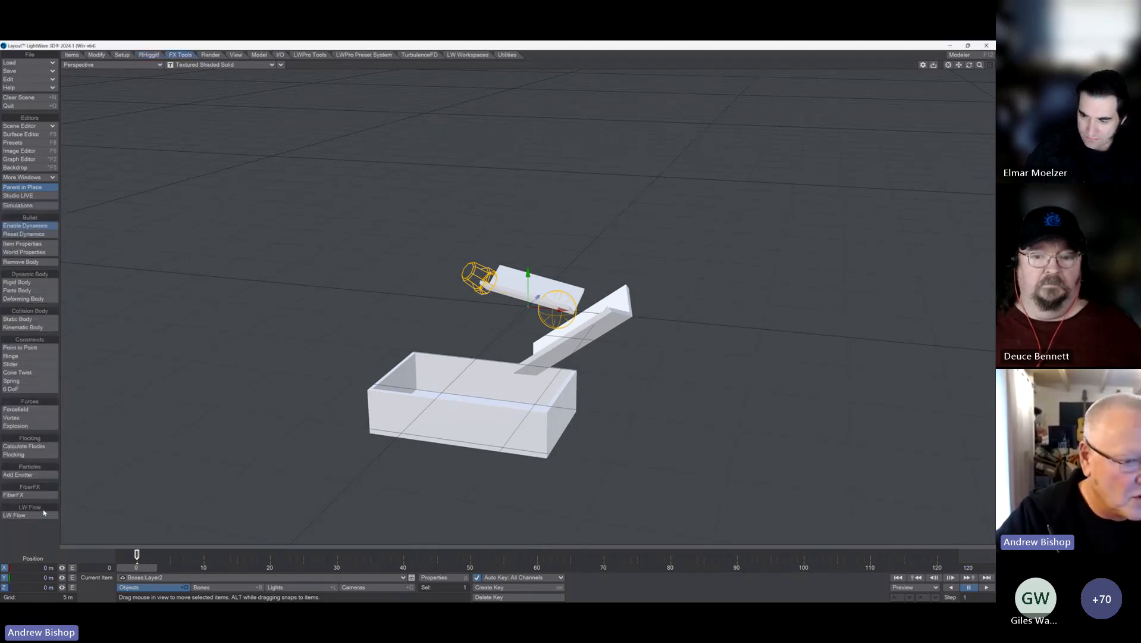
pyautogui.click(23, 514)
pyautogui.moveTo(308, 184); pyautogui.dragTo(189, 112)
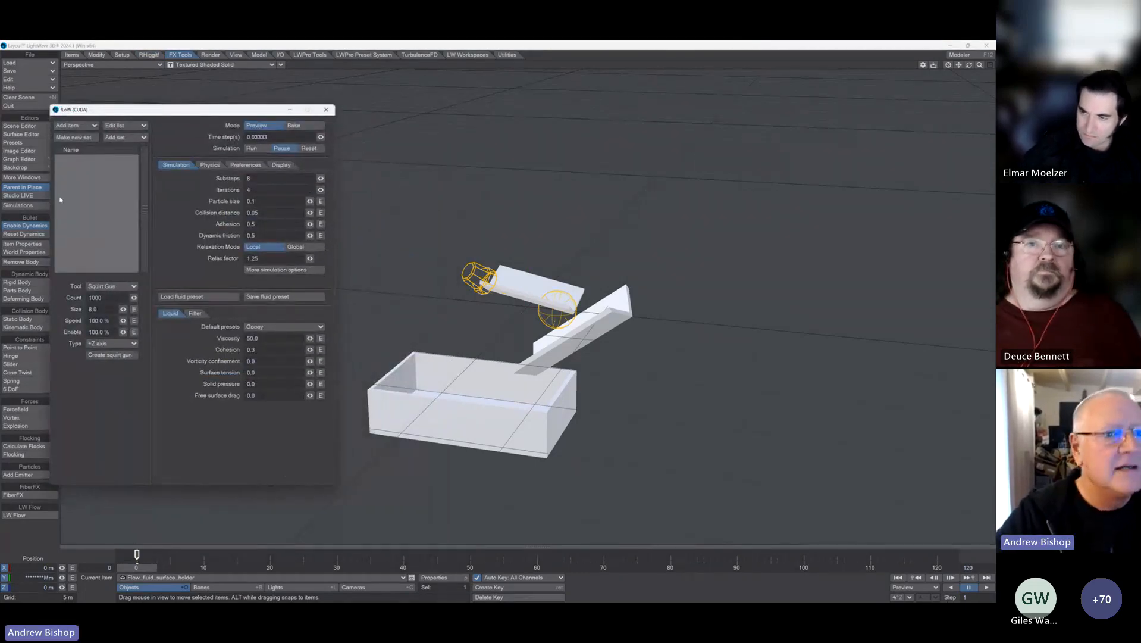
pyautogui.click(72, 127)
pyautogui.click(84, 127)
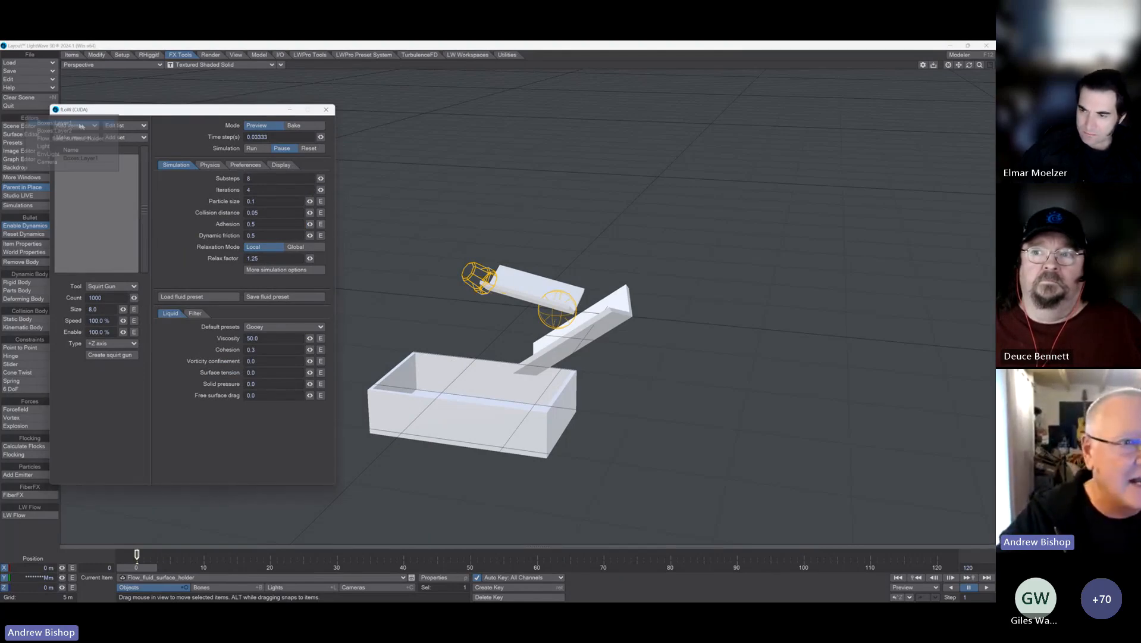
pyautogui.click(83, 126)
pyautogui.click(89, 157)
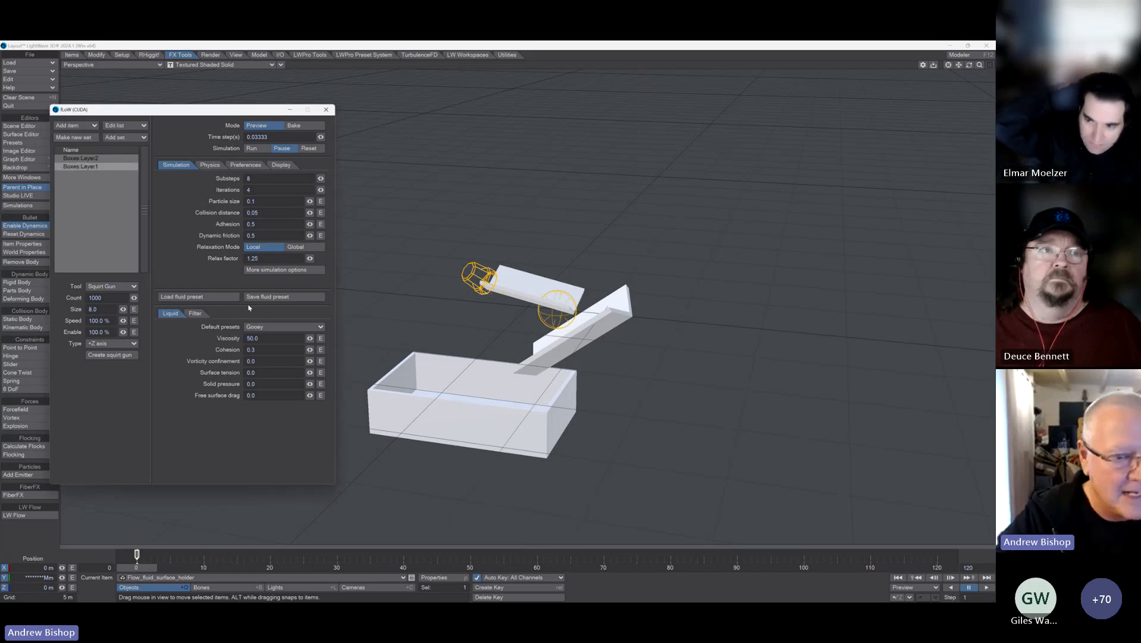
# Step: Set the physics body type of both Boxes layers to Kinematic in the fluid simulator
pyautogui.click(211, 165)
pyautogui.click(177, 165)
pyautogui.click(209, 165)
pyautogui.click(268, 178)
pyautogui.click(273, 186)
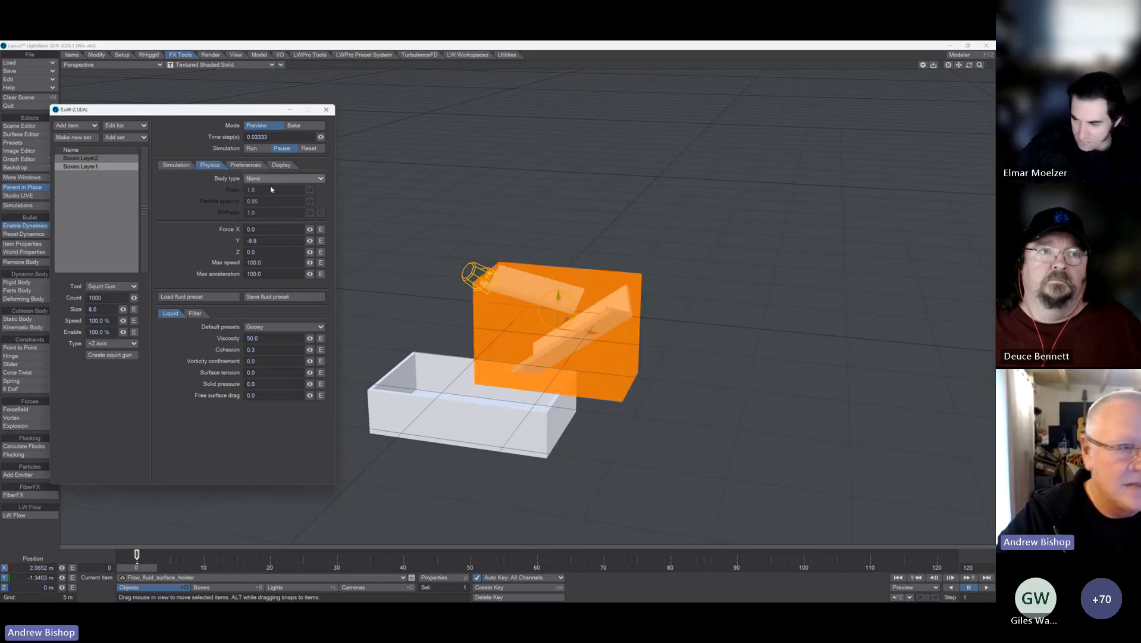
pyautogui.click(107, 159)
pyautogui.click(263, 179)
pyautogui.click(265, 185)
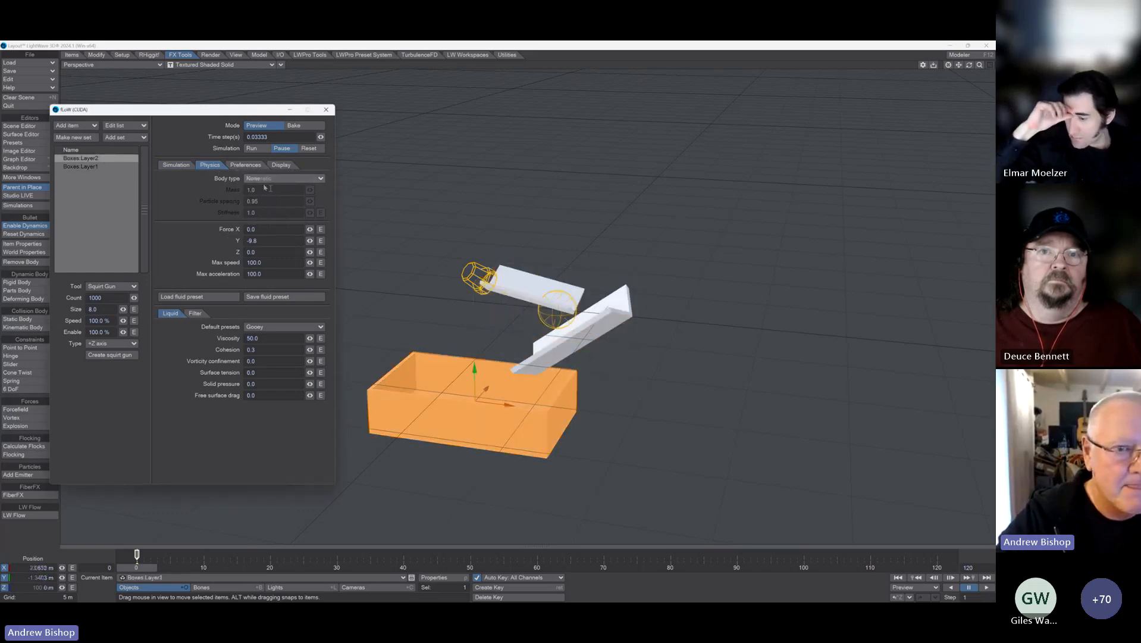
pyautogui.click(177, 165)
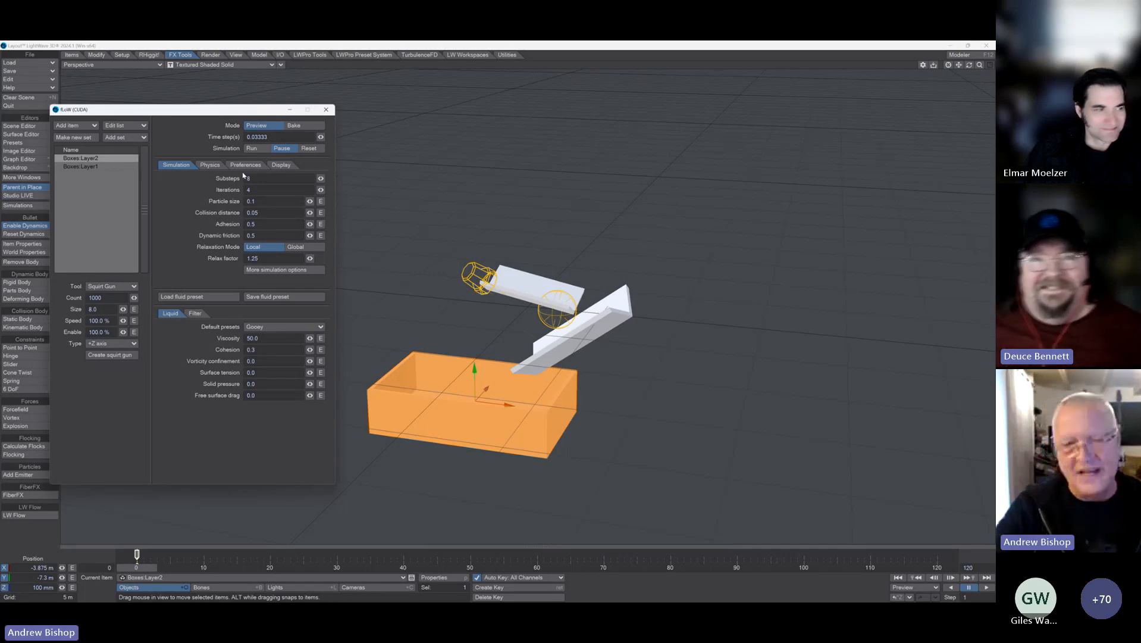
# Step: Add a null with the default name to the scene and include it in the fluid item list
pyautogui.moveTo(126, 109); pyautogui.dragTo(160, 107)
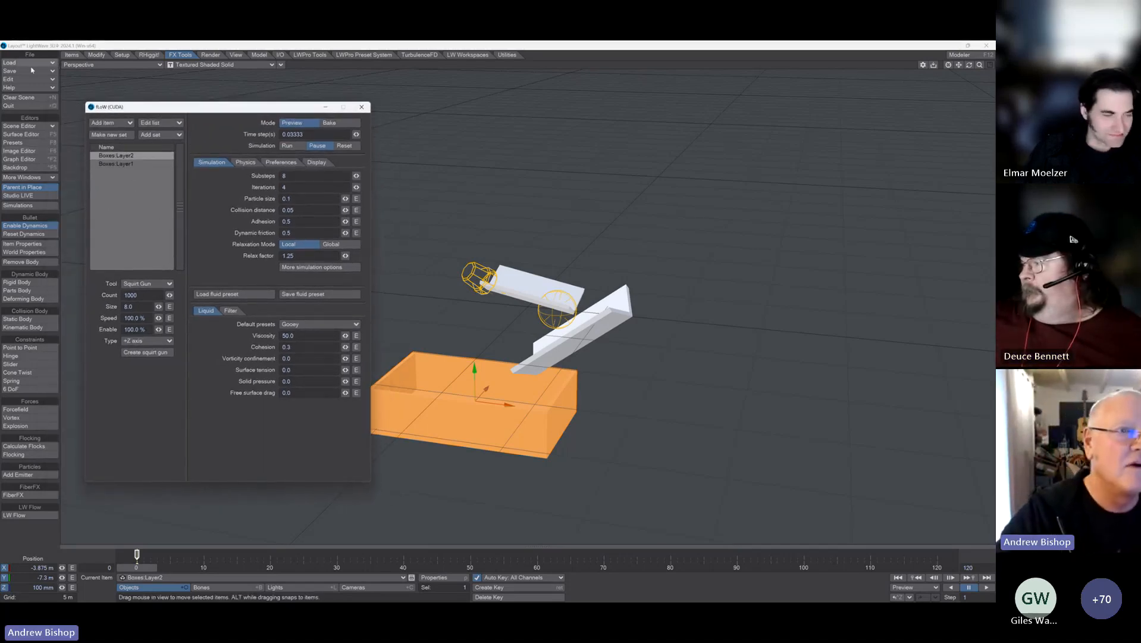
pyautogui.click(79, 56)
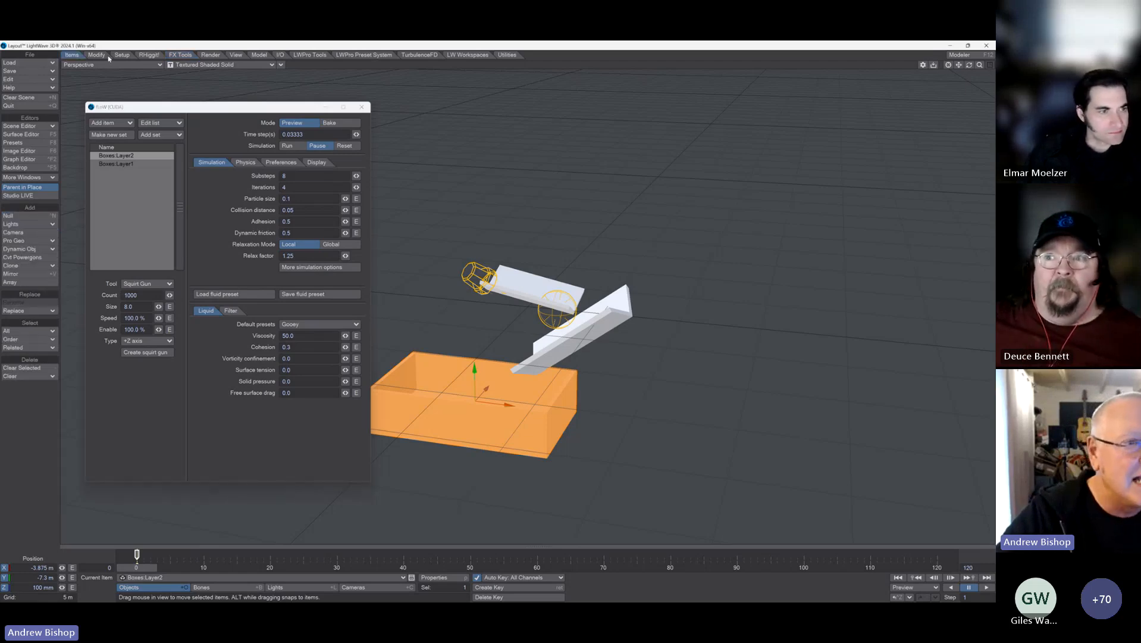
pyautogui.click(18, 215)
pyautogui.click(503, 317)
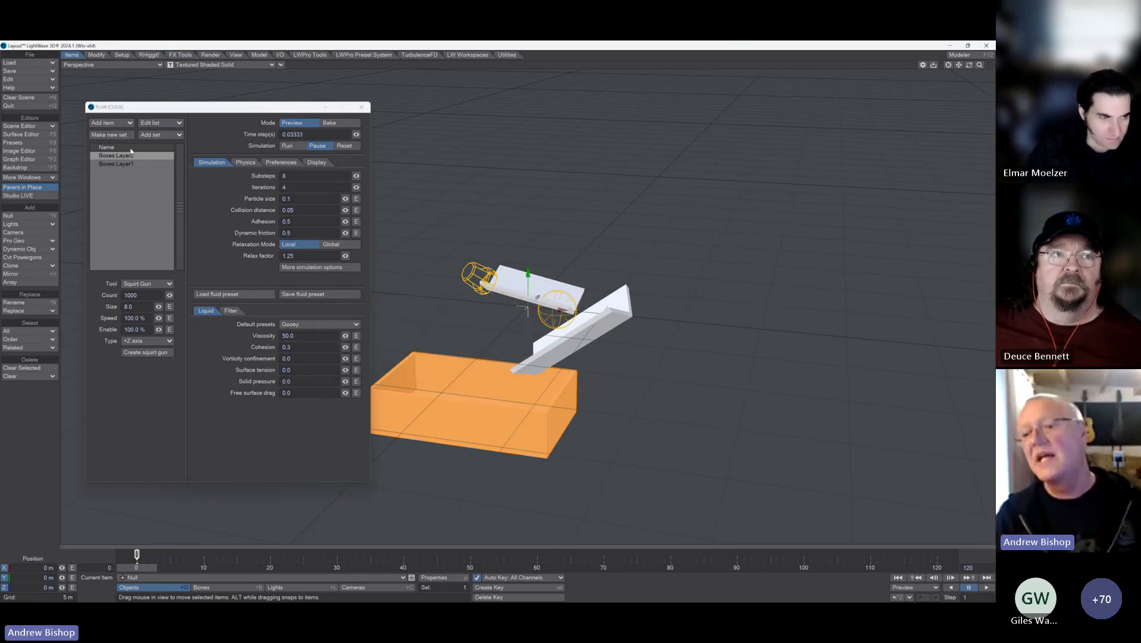
pyautogui.click(110, 123)
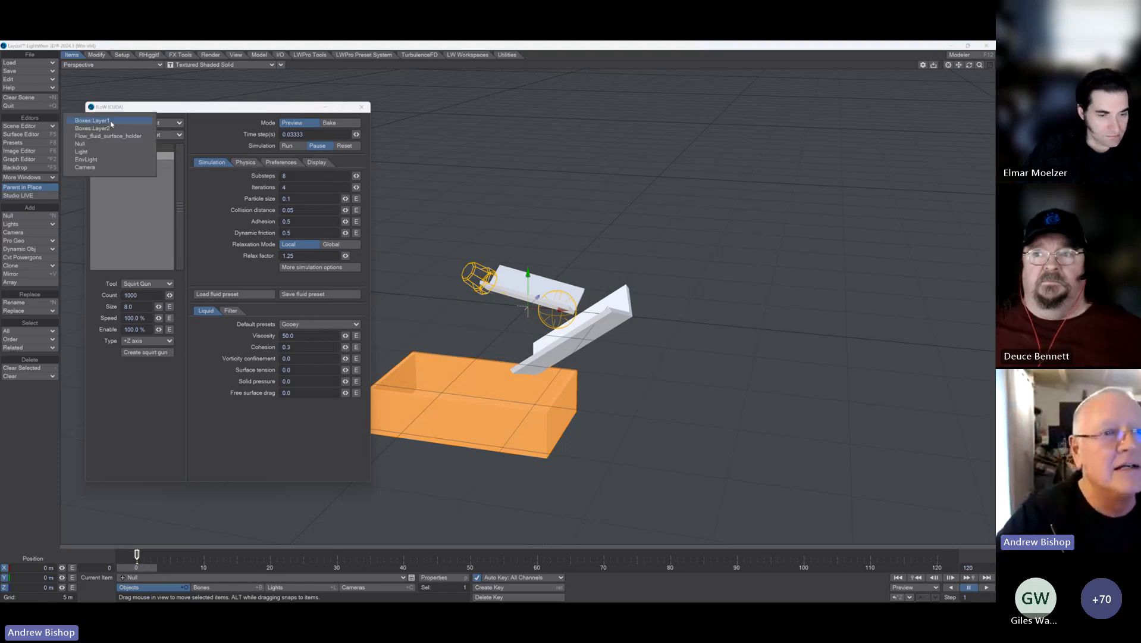
pyautogui.click(125, 144)
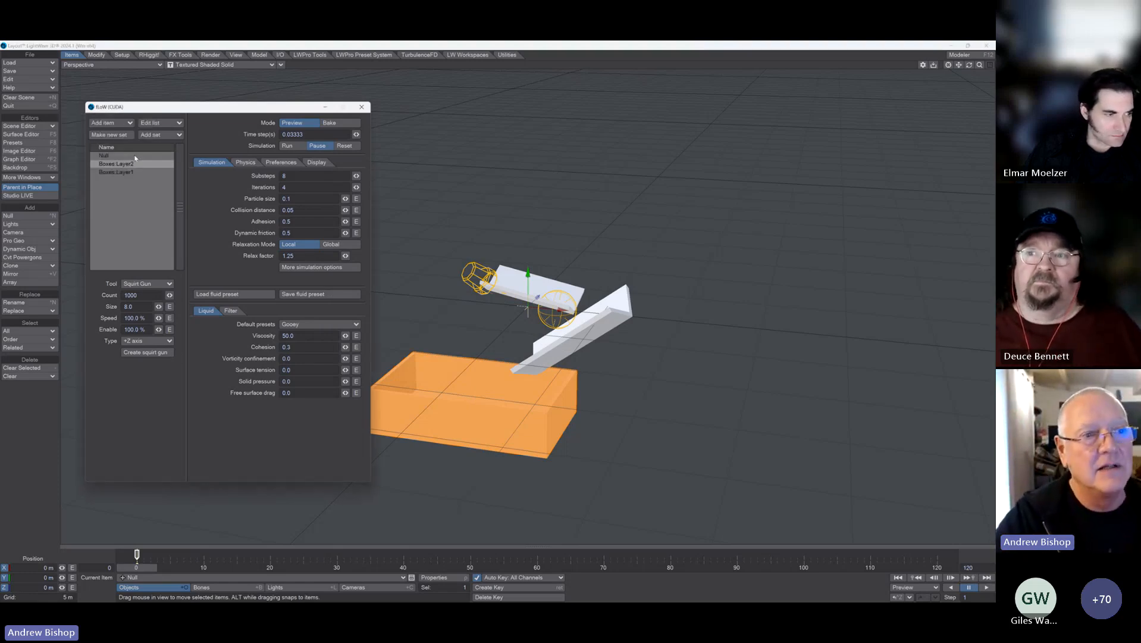
# Step: Set the null's physics body type to Emitter
pyautogui.click(106, 155)
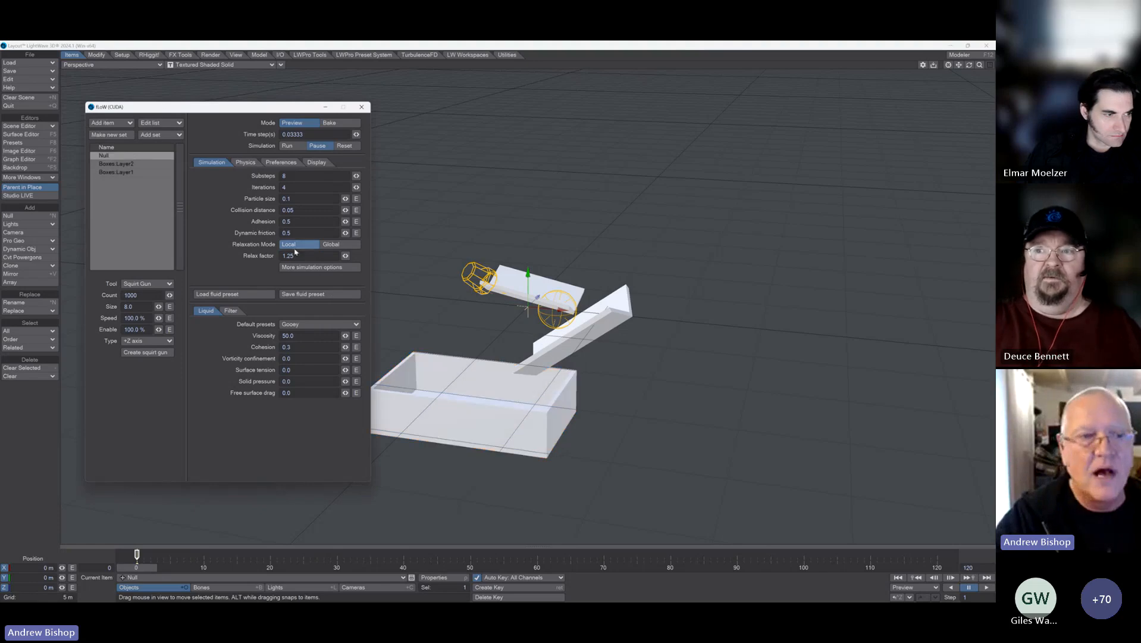
pyautogui.click(245, 162)
pyautogui.click(294, 176)
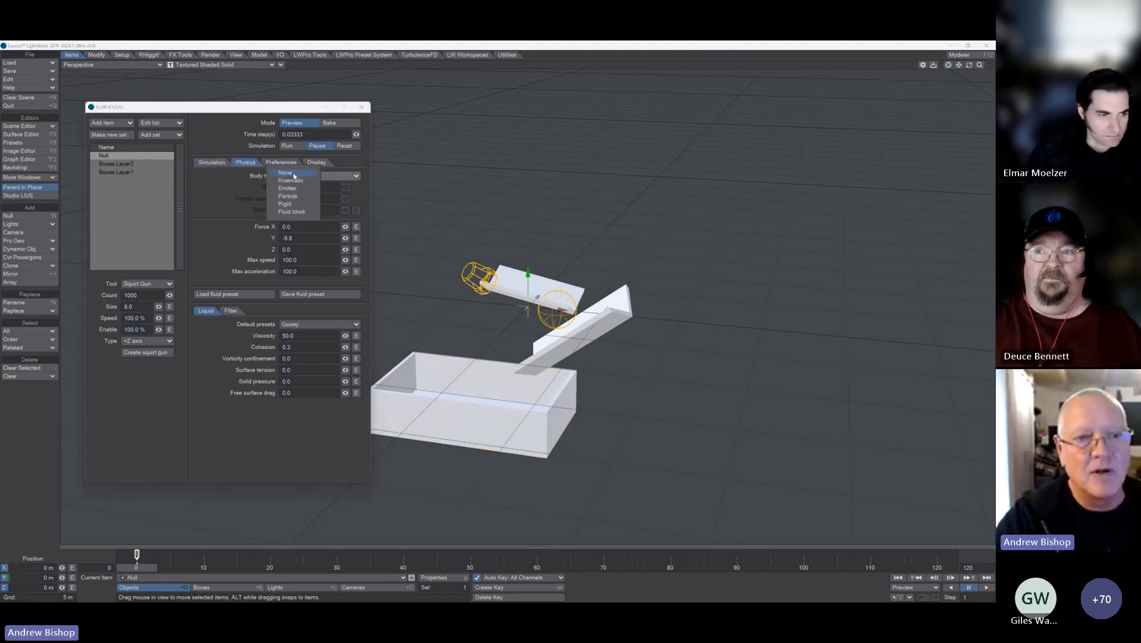
pyautogui.click(289, 188)
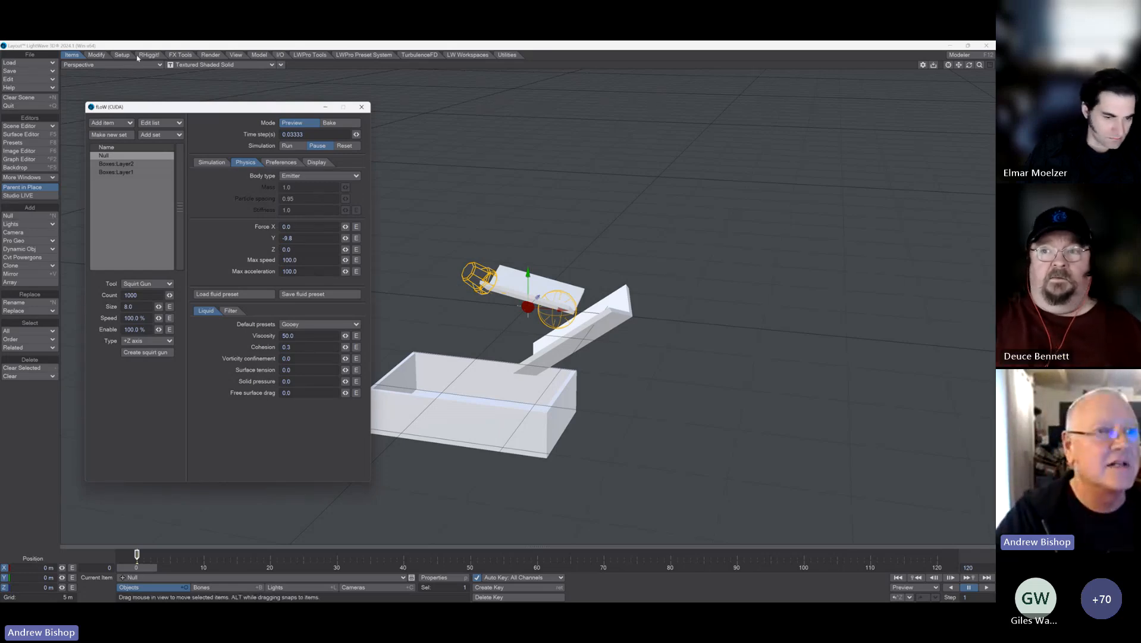
# Step: Rotate the emitter null to a heading of 90°
pyautogui.click(98, 55)
pyautogui.click(26, 253)
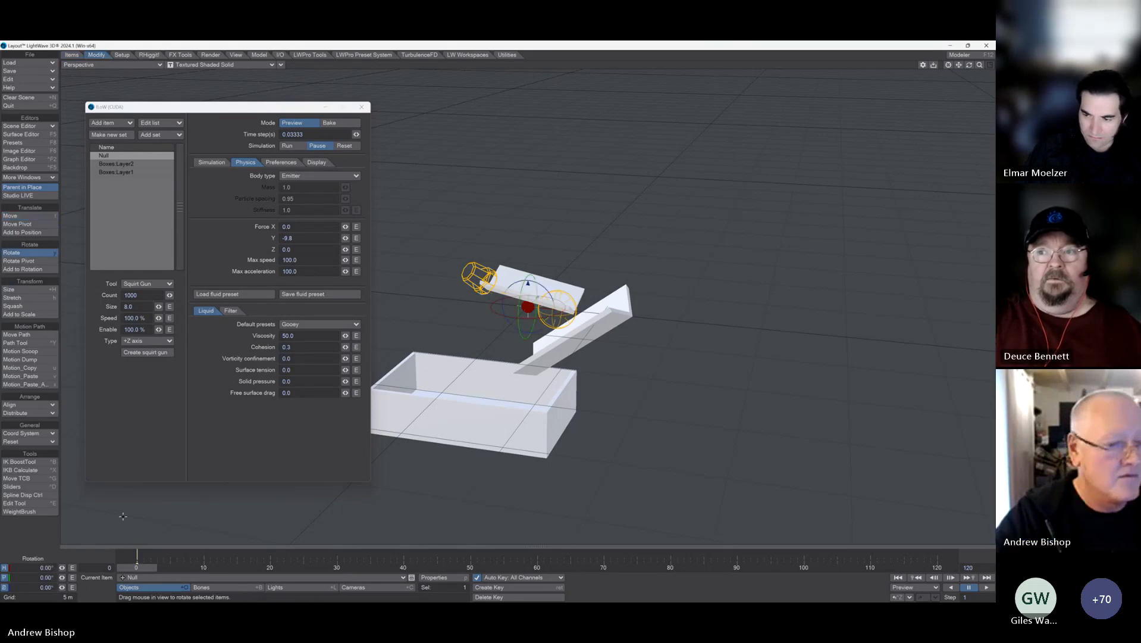
pyautogui.write('90')
pyautogui.press('Tab')
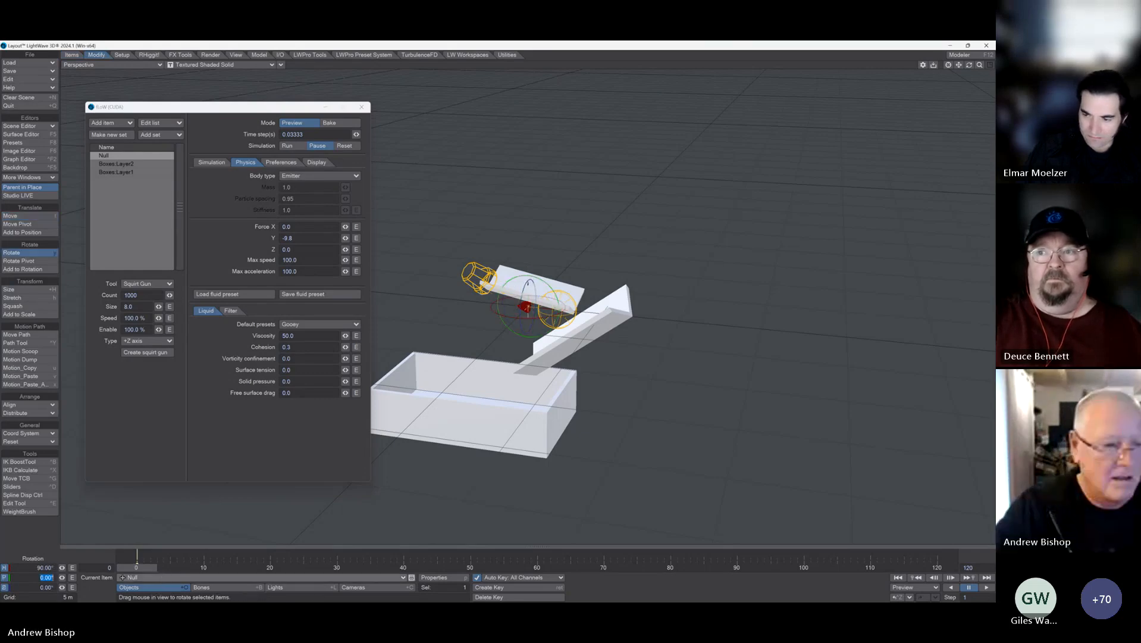
# Step: Move the emitter null into the upper end of the top chute, at about X -2.8 m, Y 2 m, Z -18 mm
pyautogui.click(29, 216)
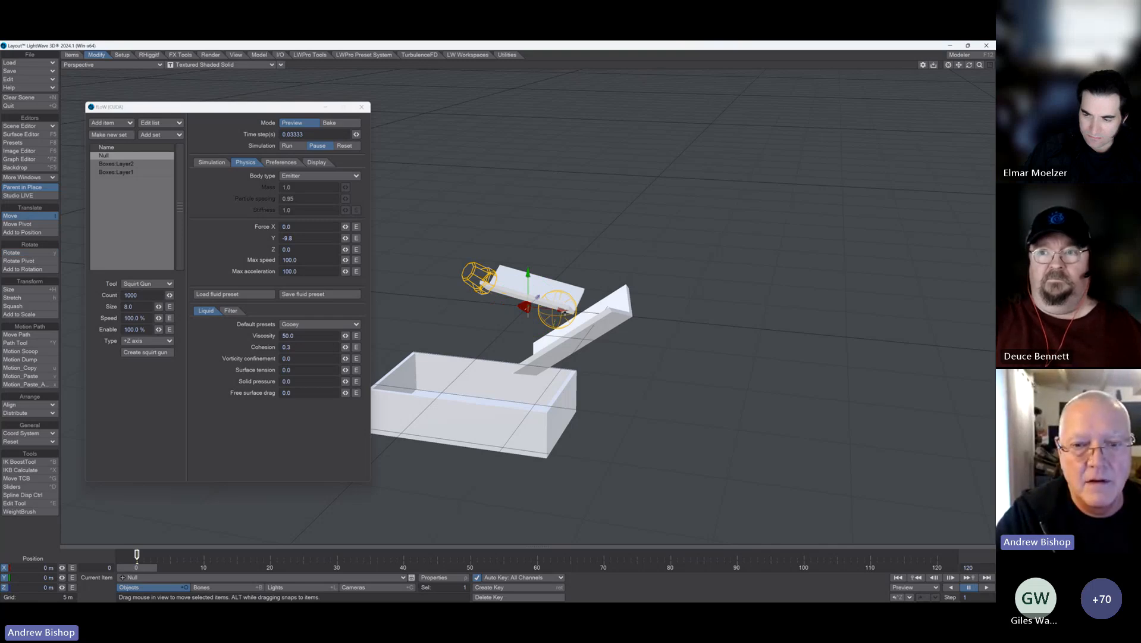
pyautogui.moveTo(564, 311); pyautogui.dragTo(516, 306)
pyautogui.moveTo(481, 269)
pyautogui.mouseDown()
pyautogui.moveTo(481, 238)
pyautogui.moveTo(497, 259)
pyautogui.mouseUp()
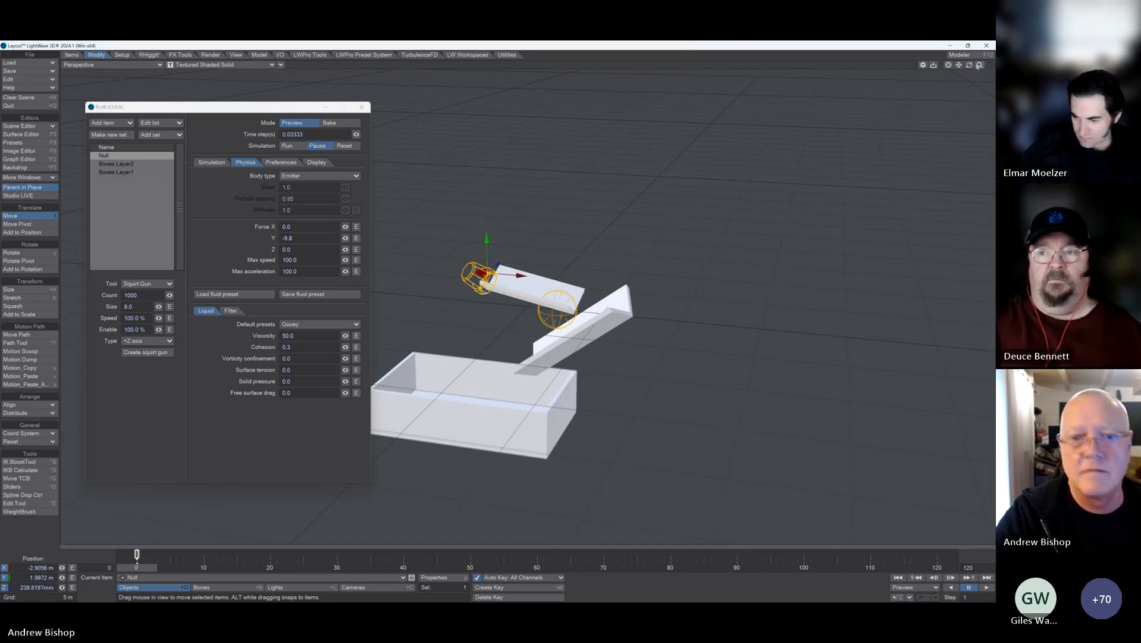
pyautogui.moveTo(978, 66)
pyautogui.mouseDown()
pyautogui.moveTo(950, 64)
pyautogui.moveTo(995, 65)
pyautogui.moveTo(980, 64)
pyautogui.mouseUp()
pyautogui.click(949, 65)
pyautogui.moveTo(492, 305); pyautogui.dragTo(497, 305)
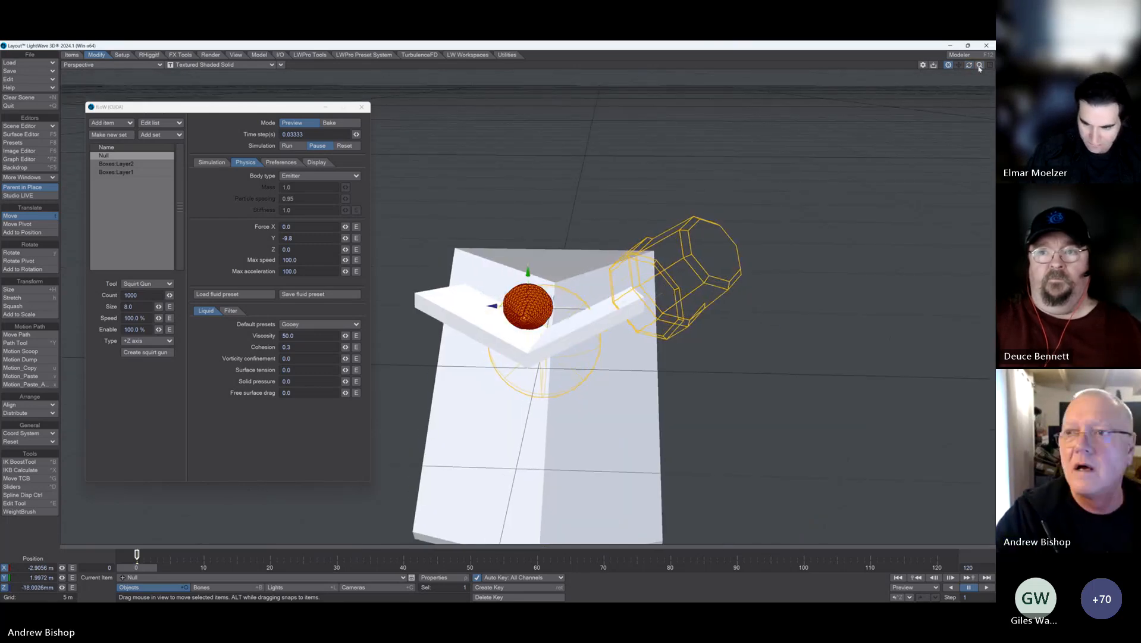
pyautogui.moveTo(972, 67); pyautogui.dragTo(995, 65)
pyautogui.moveTo(563, 307)
pyautogui.mouseDown()
pyautogui.moveTo(573, 307)
pyautogui.moveTo(564, 307)
pyautogui.mouseUp()
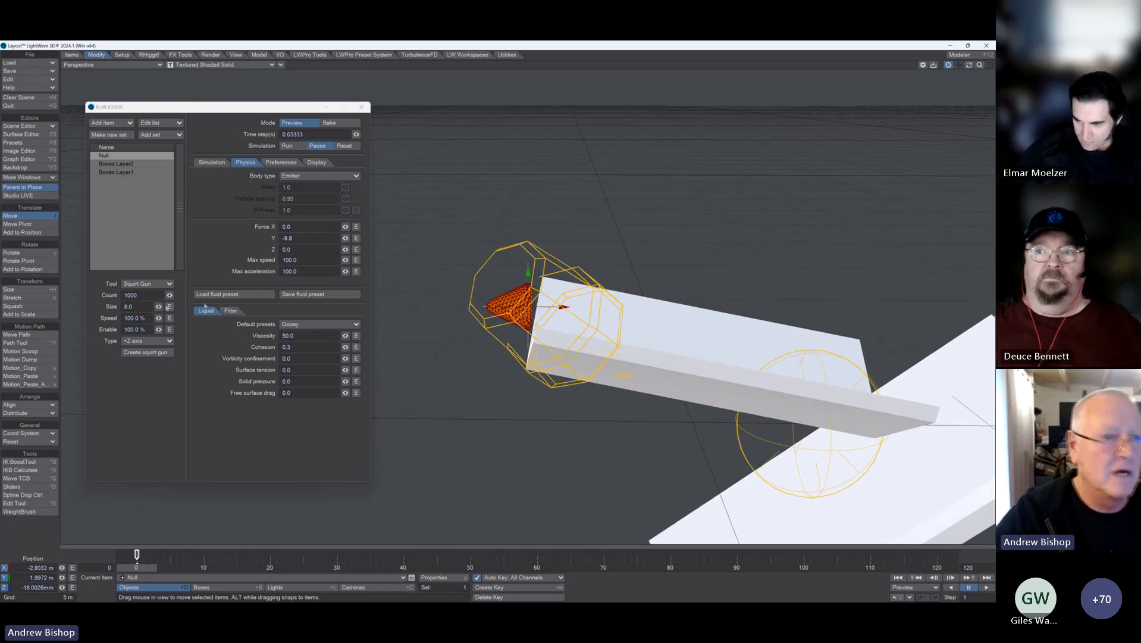
# Step: Set the fluid particle count to 30000 and apply the Watery default liquid preset
pyautogui.click(169, 294)
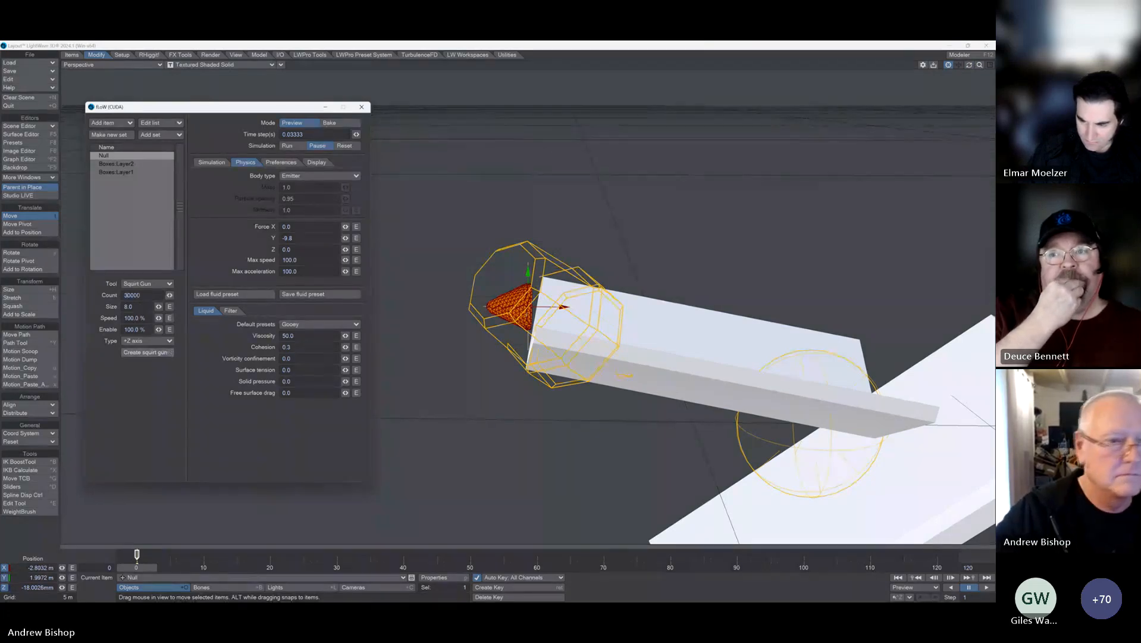
pyautogui.click(304, 323)
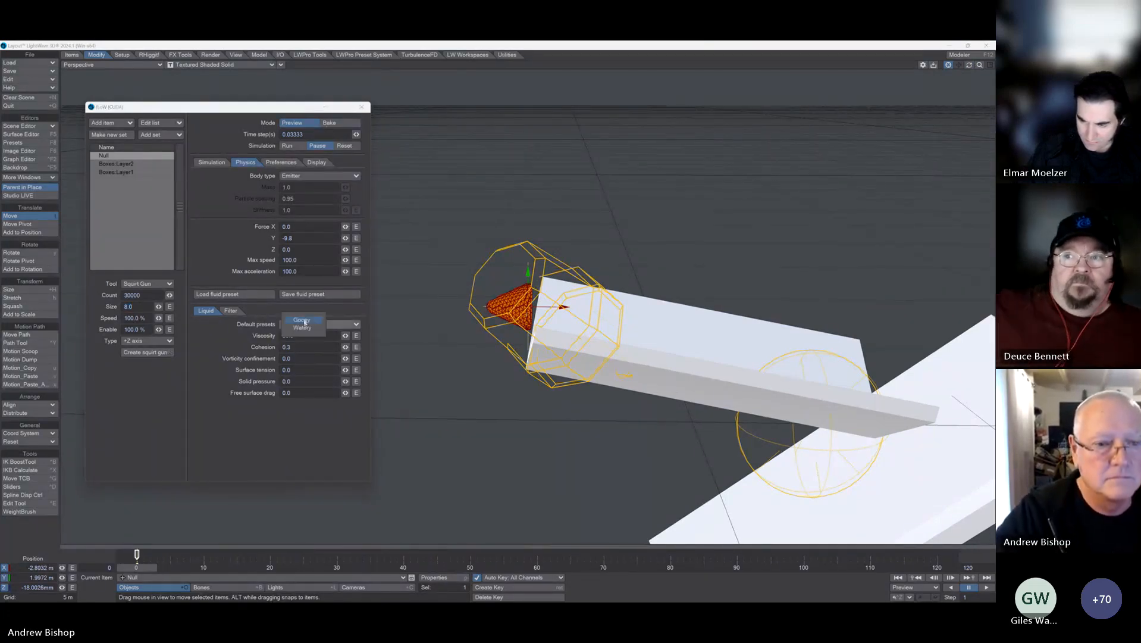
pyautogui.click(302, 327)
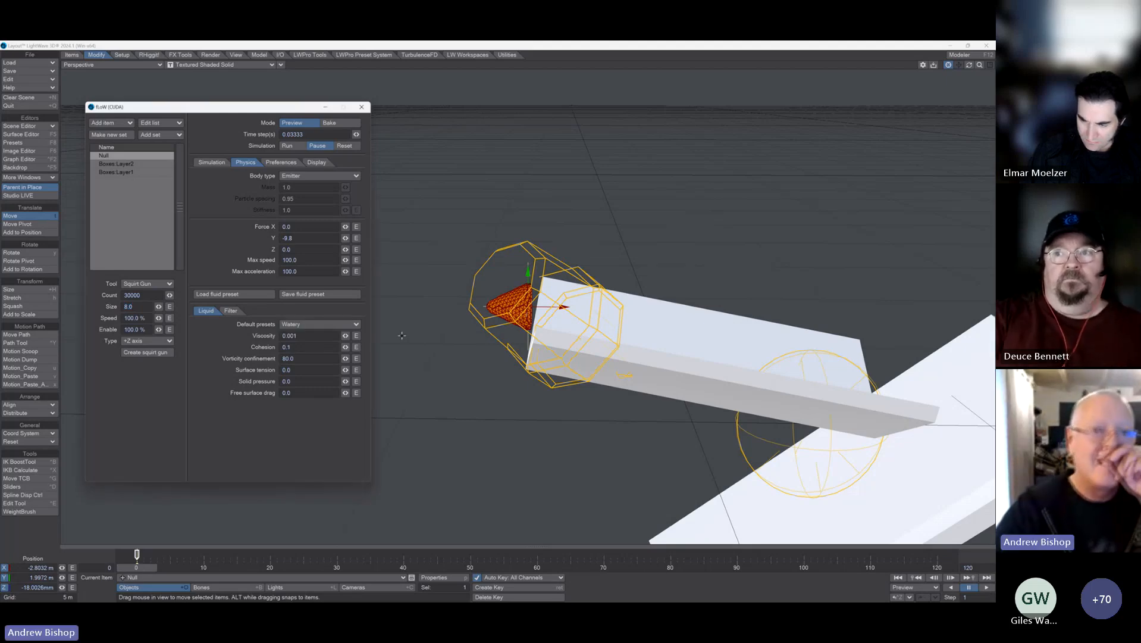
pyautogui.click(209, 162)
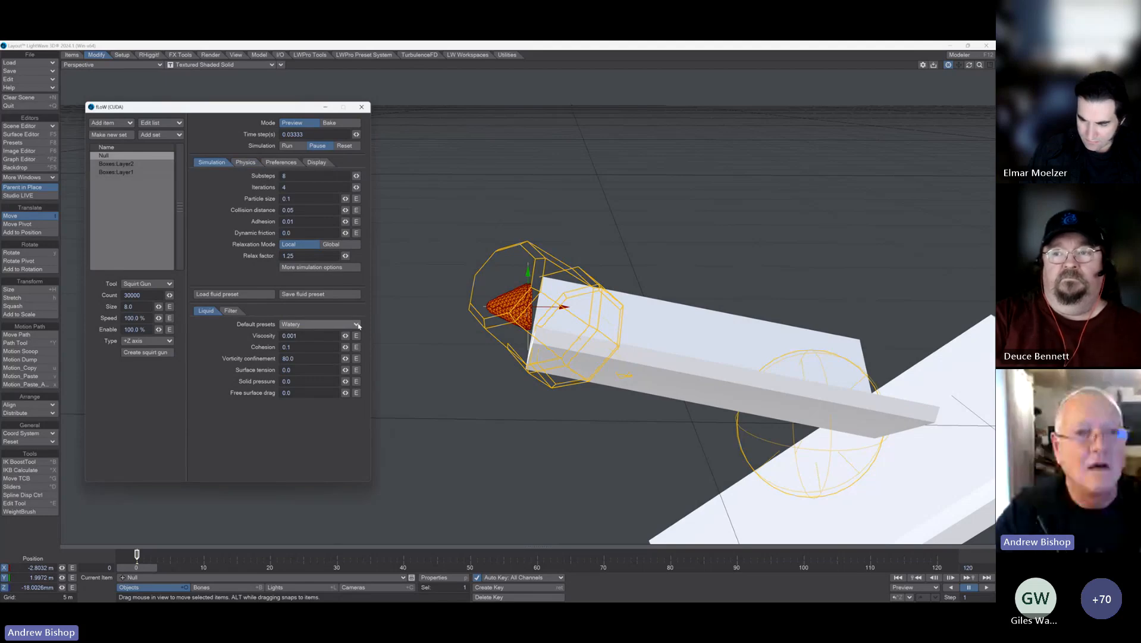
# Step: Switch the viewport to the Camera view and move the fluid window clear of the scene
pyautogui.click(143, 65)
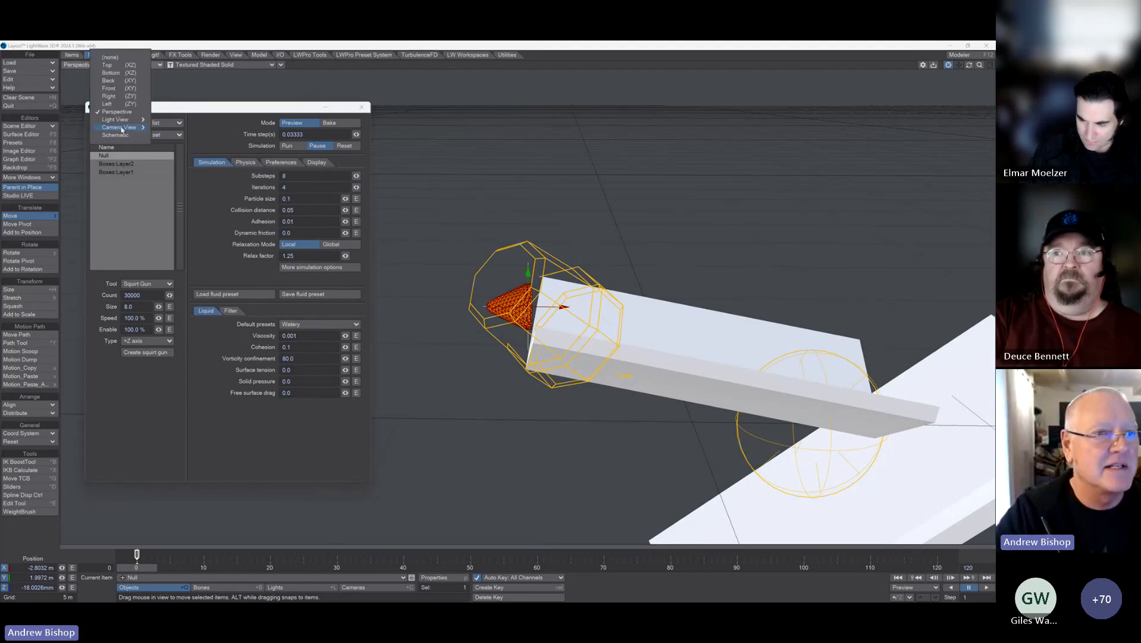
pyautogui.click(198, 145)
pyautogui.moveTo(256, 107); pyautogui.dragTo(263, 552)
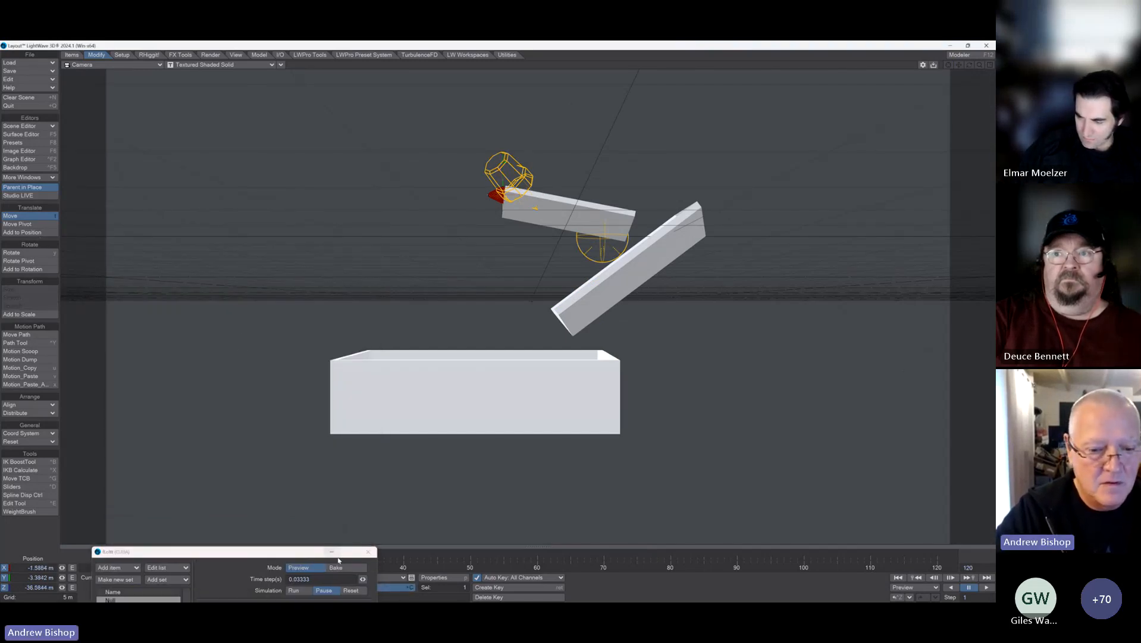
pyautogui.moveTo(301, 552); pyautogui.dragTo(192, 537)
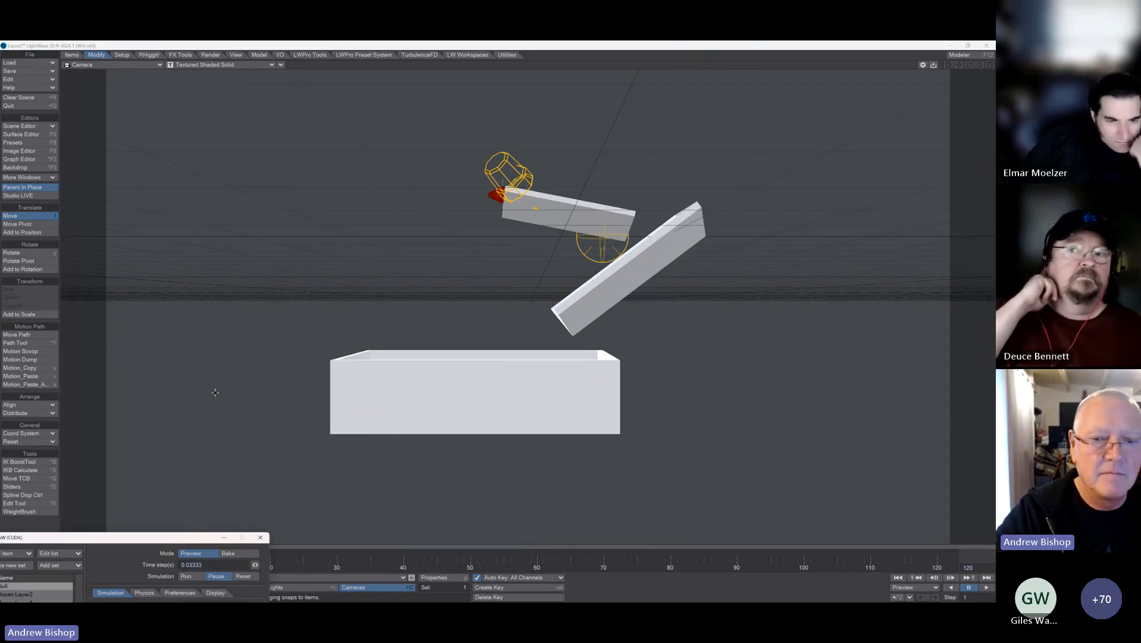
# Step: Move and rotate the camera to frame the chutes and box from above, at about X -20.4 m, Y 9.6 m, Z -25.4 m
pyautogui.moveTo(529, 452); pyautogui.dragTo(321, 441)
pyautogui.moveTo(321, 470); pyautogui.dragTo(296, 445, button='right')
pyautogui.moveTo(351, 426); pyautogui.dragTo(304, 345)
pyautogui.click(26, 253)
pyautogui.click(24, 216)
pyautogui.moveTo(257, 357); pyautogui.dragTo(257, 319, button='right')
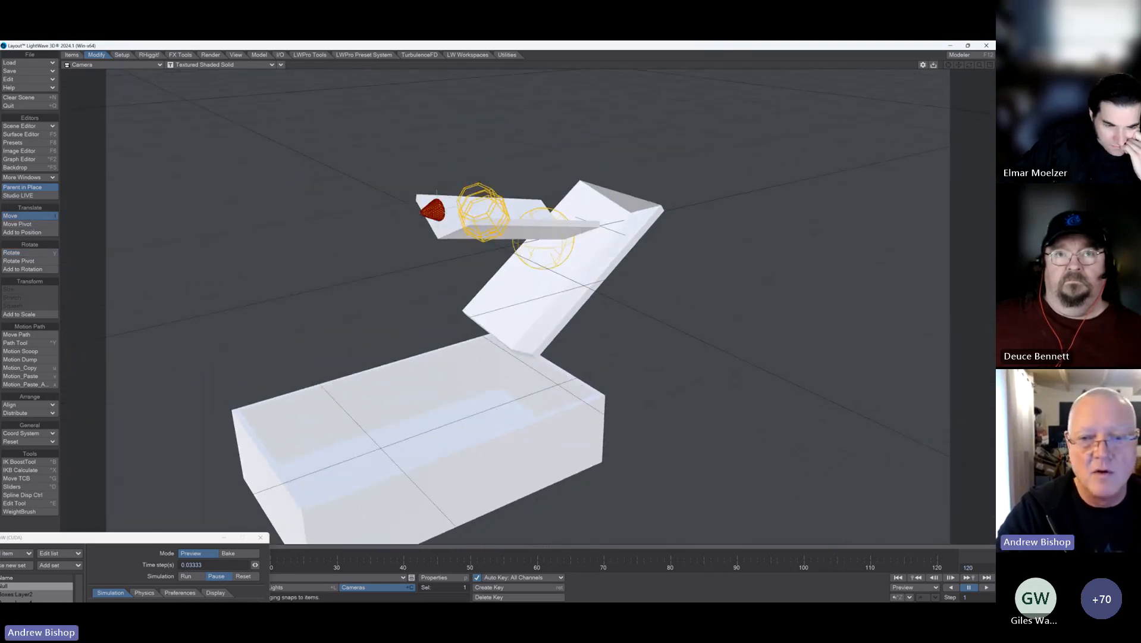
pyautogui.moveTo(257, 318); pyautogui.dragTo(255, 351)
pyautogui.moveTo(254, 351); pyautogui.dragTo(257, 313, button='right')
pyautogui.moveTo(257, 313); pyautogui.dragTo(260, 305)
pyautogui.moveTo(261, 305); pyautogui.dragTo(261, 331, button='right')
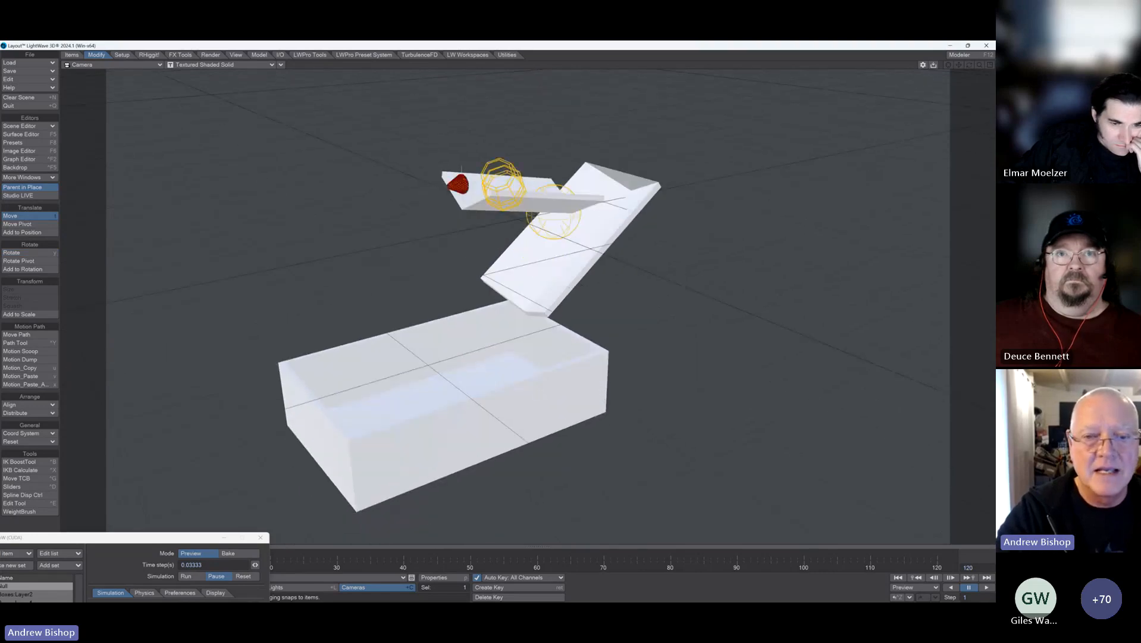
pyautogui.moveTo(260, 331); pyautogui.dragTo(233, 332)
# Step: Run the fluid preview simulation to watch the water run down the chutes, and reset it
pyautogui.moveTo(185, 540); pyautogui.dragTo(212, 131)
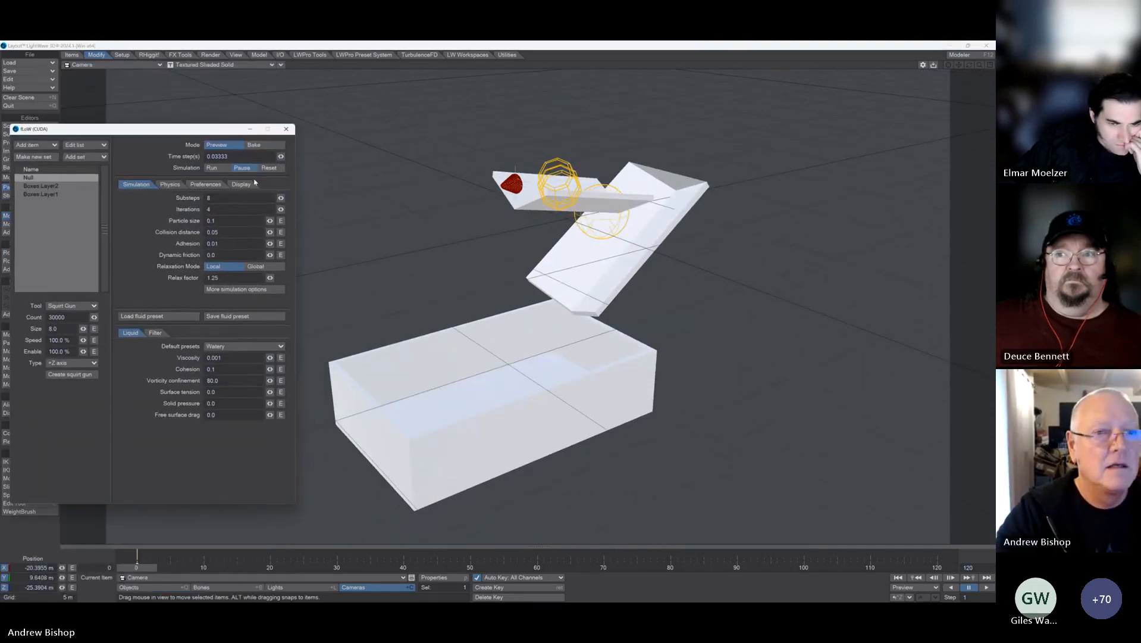
pyautogui.click(219, 169)
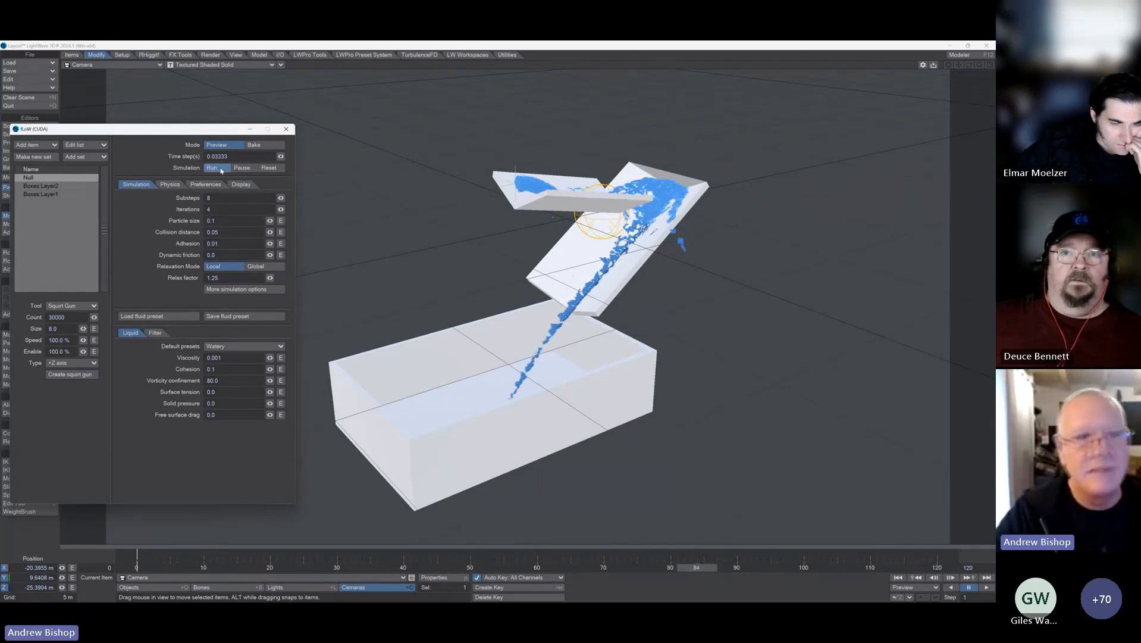
pyautogui.click(269, 167)
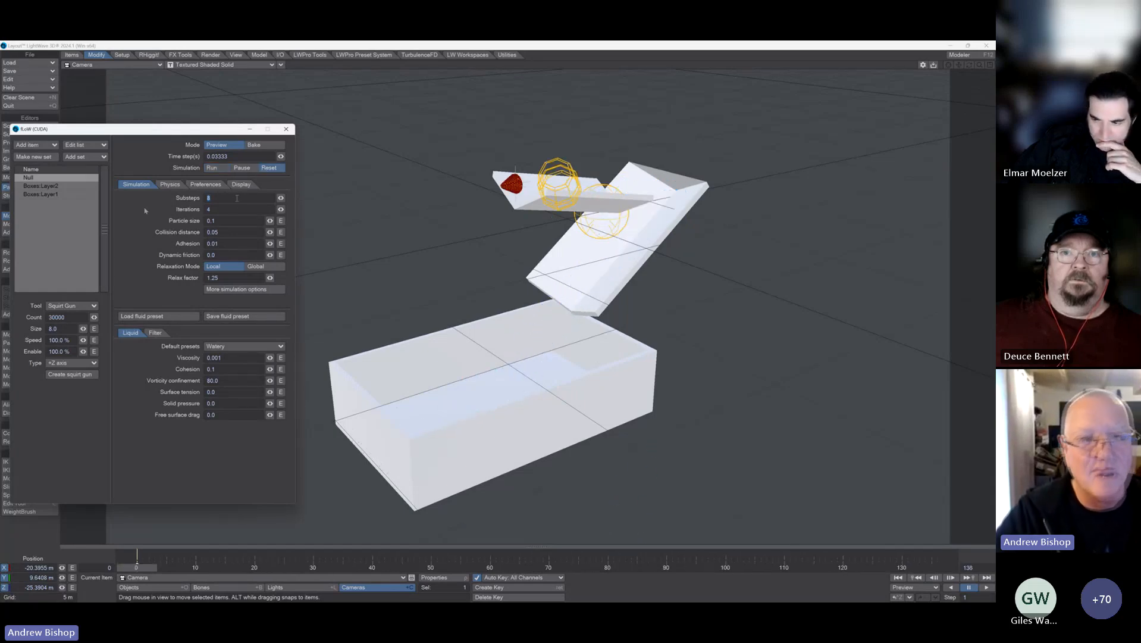
# Step: Set the fluid simulation's substeps to 16 and its iterations to 8
pyautogui.write('16')
pyautogui.press('Tab')
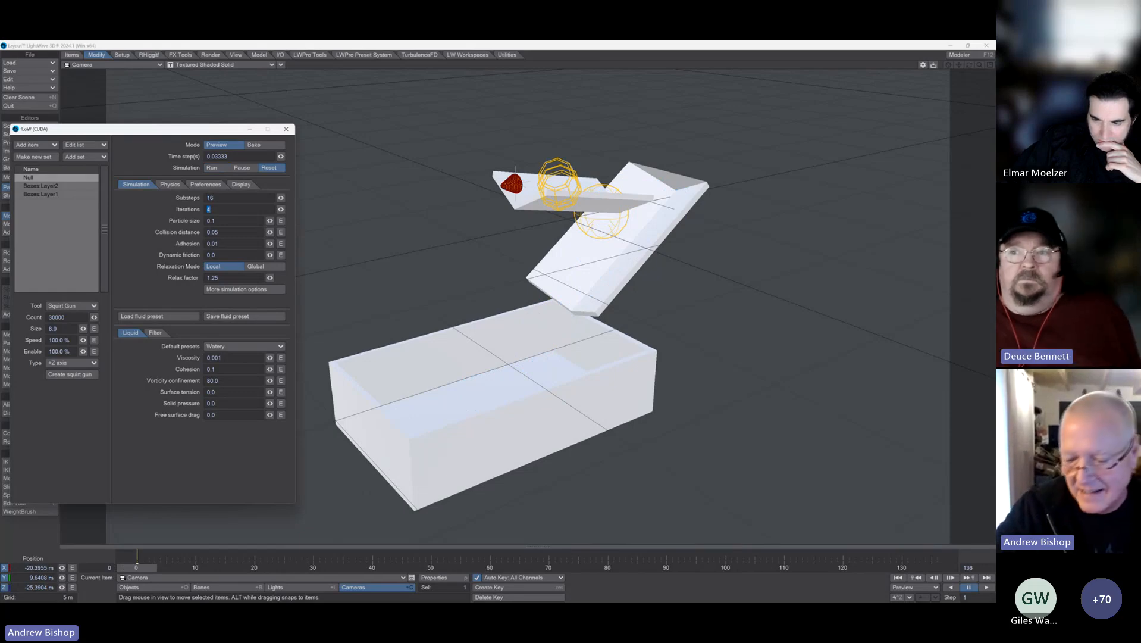
pyautogui.write('8')
pyautogui.press('Tab')
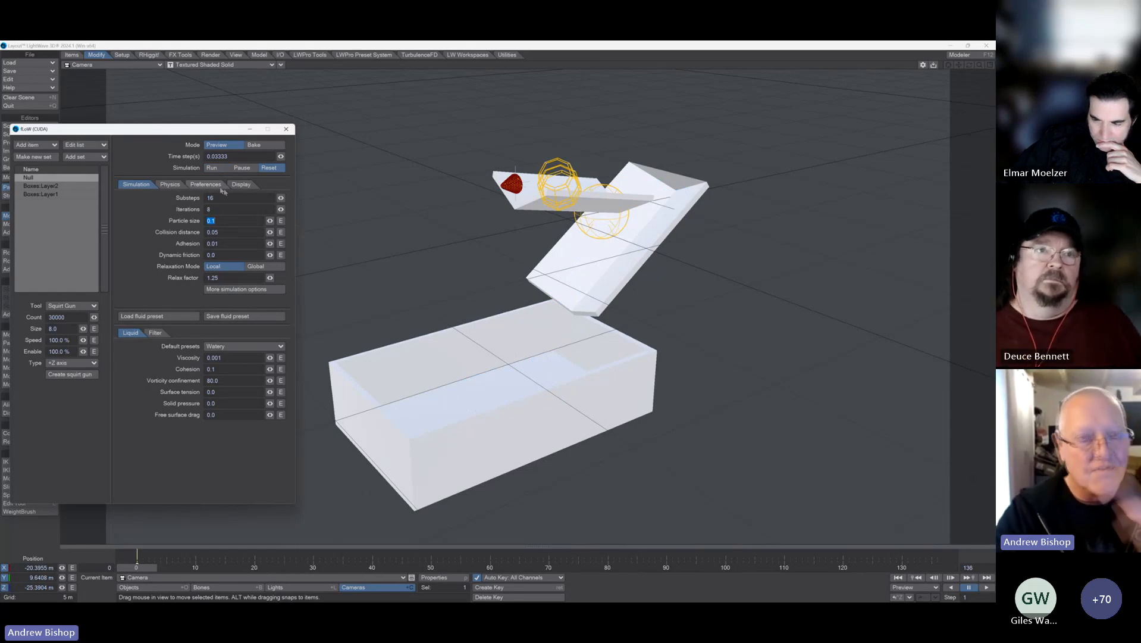
# Step: Run the fluid preview with the new substeps and iterations to examine the flow, and reset the simulation
pyautogui.click(211, 168)
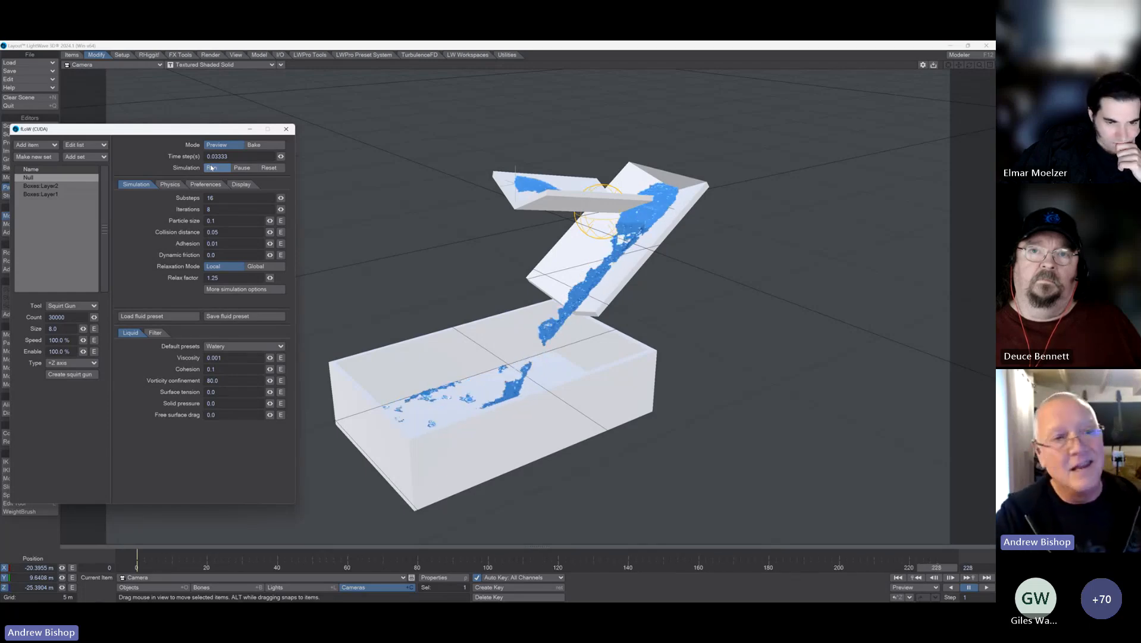
pyautogui.click(268, 168)
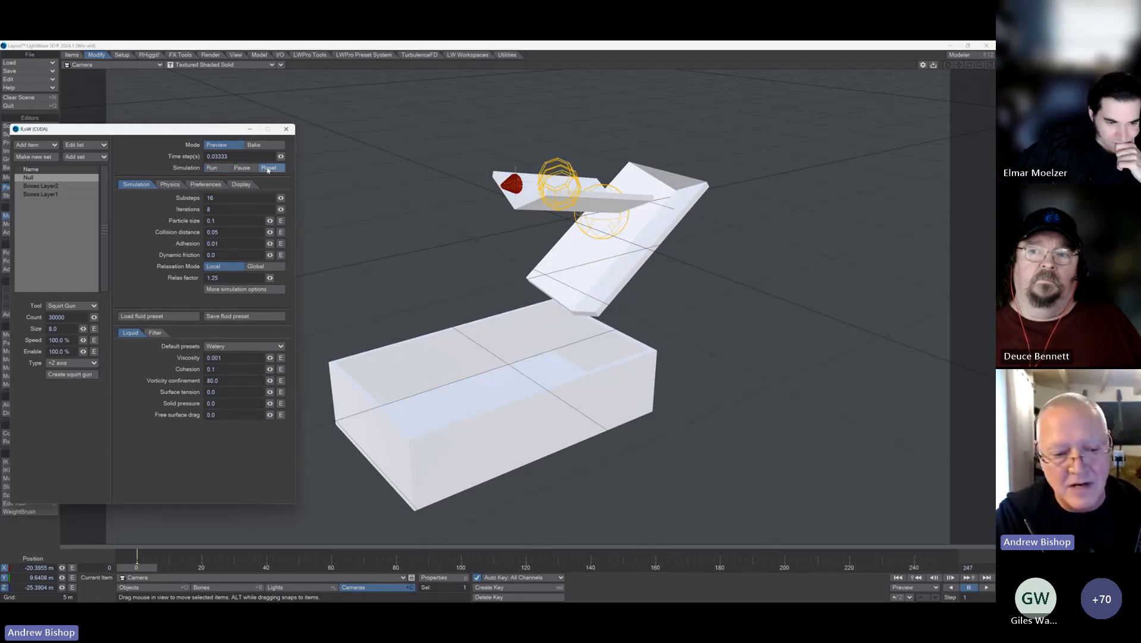
# Step: Select the Boxes:Layer2 object and rotate the box to a bank angle of about -12.3°
pyautogui.click(129, 586)
pyautogui.click(179, 577)
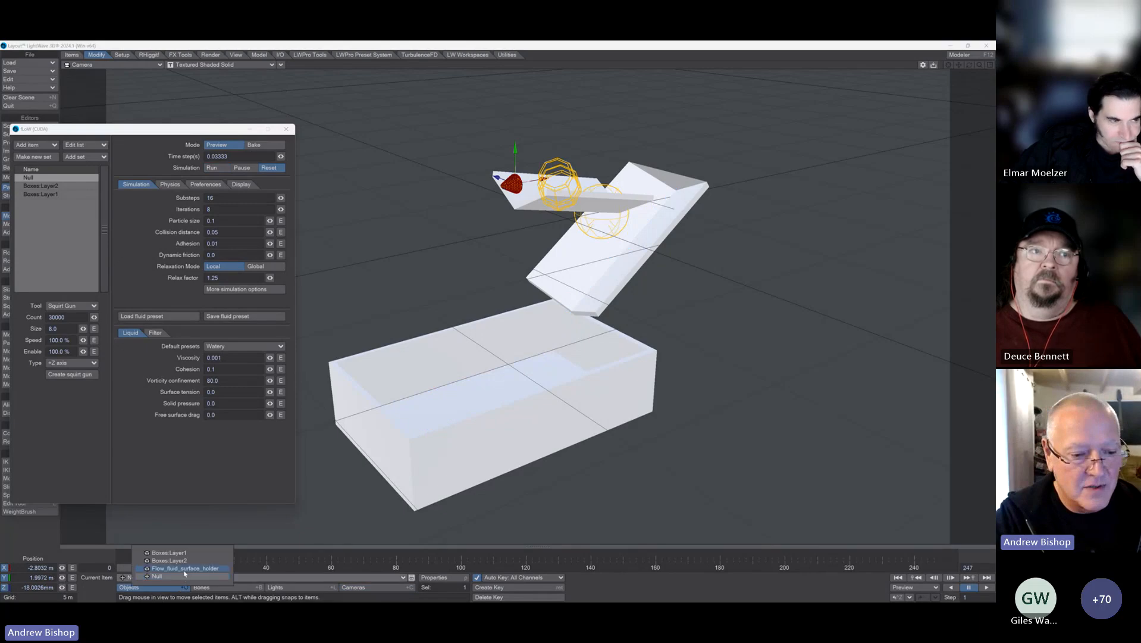
pyautogui.click(183, 563)
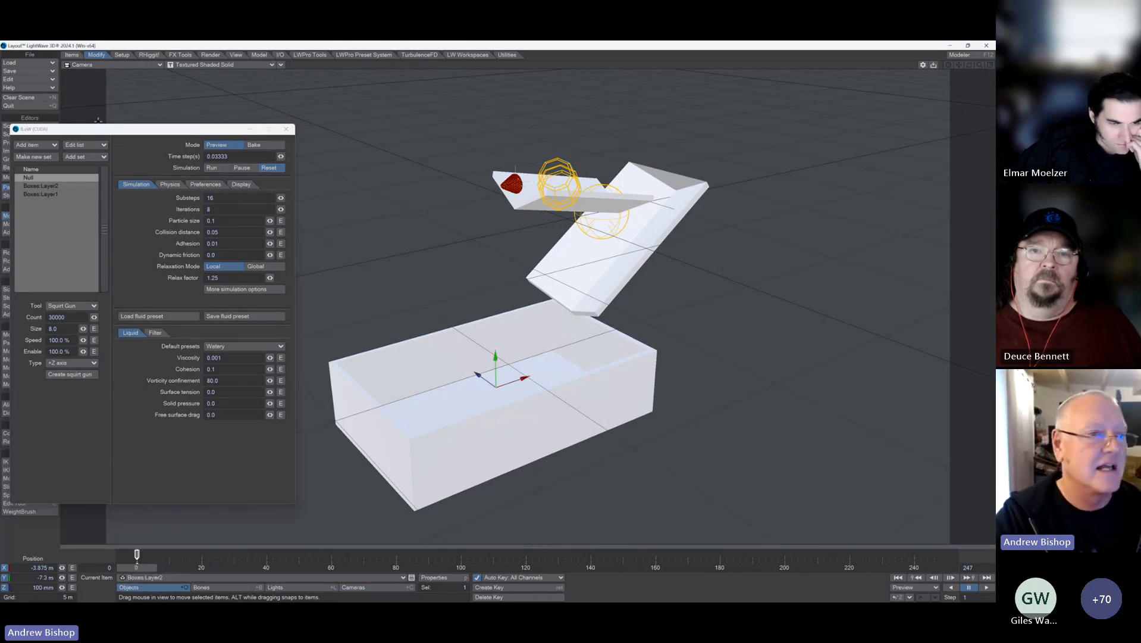
pyautogui.moveTo(98, 129); pyautogui.dragTo(157, 141)
pyautogui.press('y')
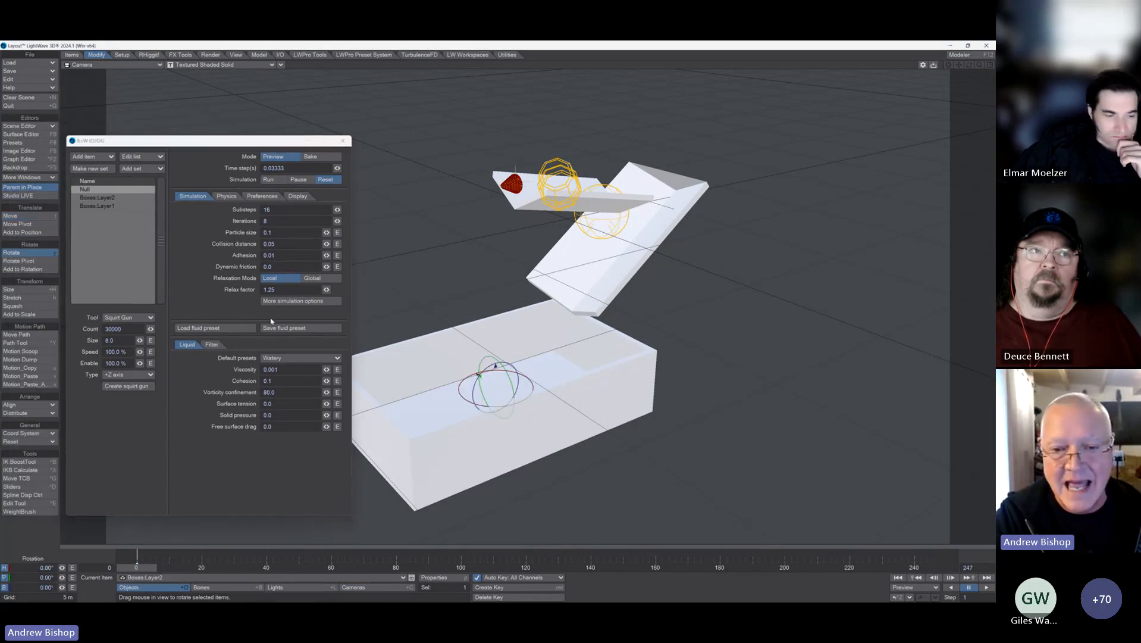
pyautogui.moveTo(478, 373); pyautogui.dragTo(479, 375)
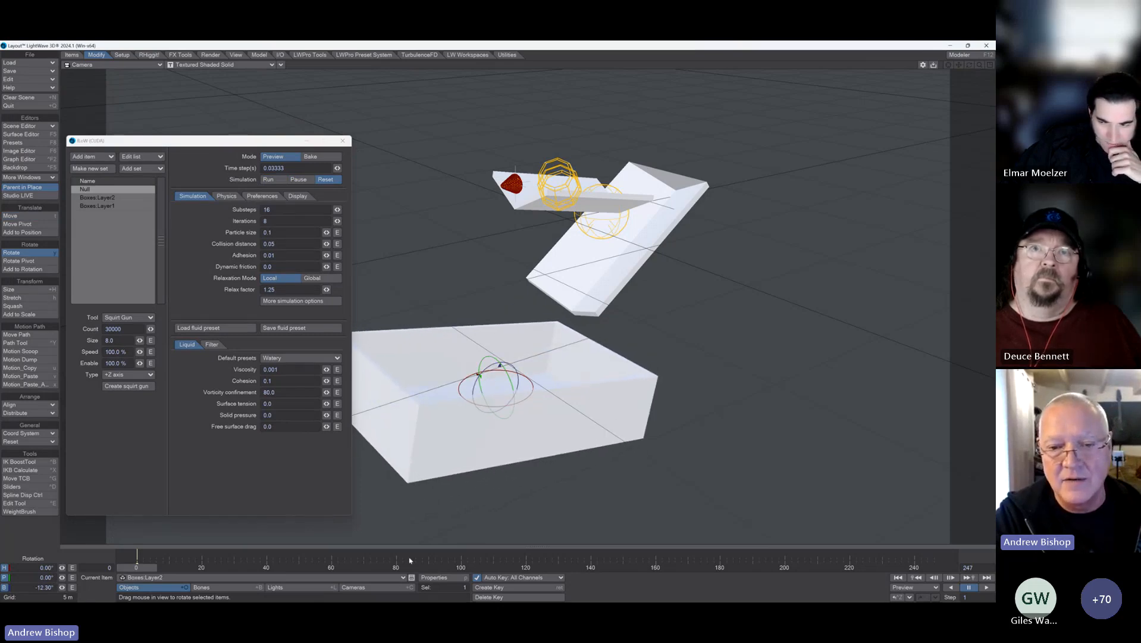
# Step: Reframe the camera on the chutes and tilted box, with its heading at about 35.5° and pitch at about 31°
pyautogui.hotkey('shift', 'c')
pyautogui.click(30, 216)
pyautogui.moveTo(464, 280); pyautogui.dragTo(464, 238, button='right')
pyautogui.moveTo(530, 307); pyautogui.dragTo(529, 298, button='right')
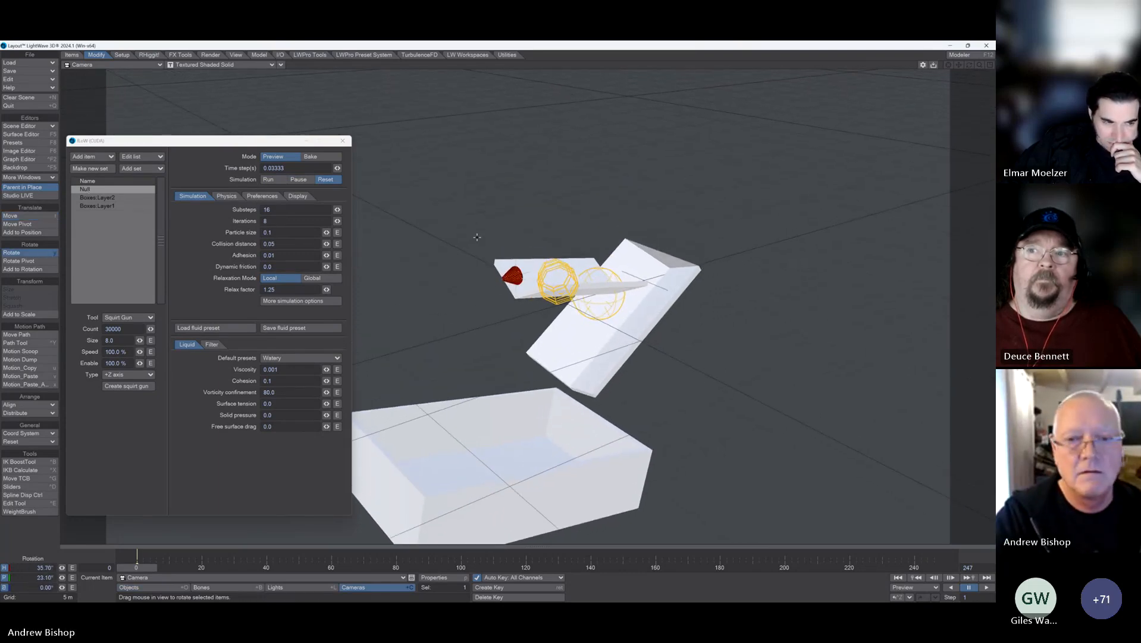
pyautogui.moveTo(477, 237); pyautogui.dragTo(477, 256)
# Step: Run the fluid preview to watch the water flow into the tilted box, and reset the simulation
pyautogui.click(269, 180)
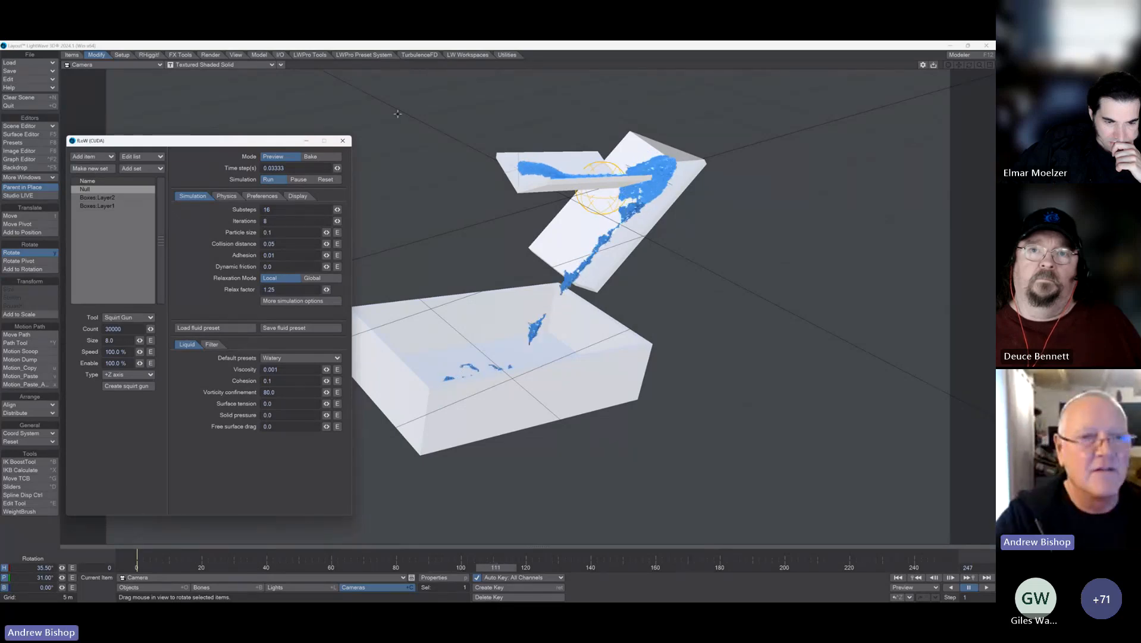
pyautogui.click(325, 180)
# Step: Set the squirt gun's size to 12 and its particle count to 40000, and run the fluid preview
pyautogui.moveTo(127, 351); pyautogui.dragTo(47, 353)
pyautogui.write('13')
pyautogui.press('Tab')
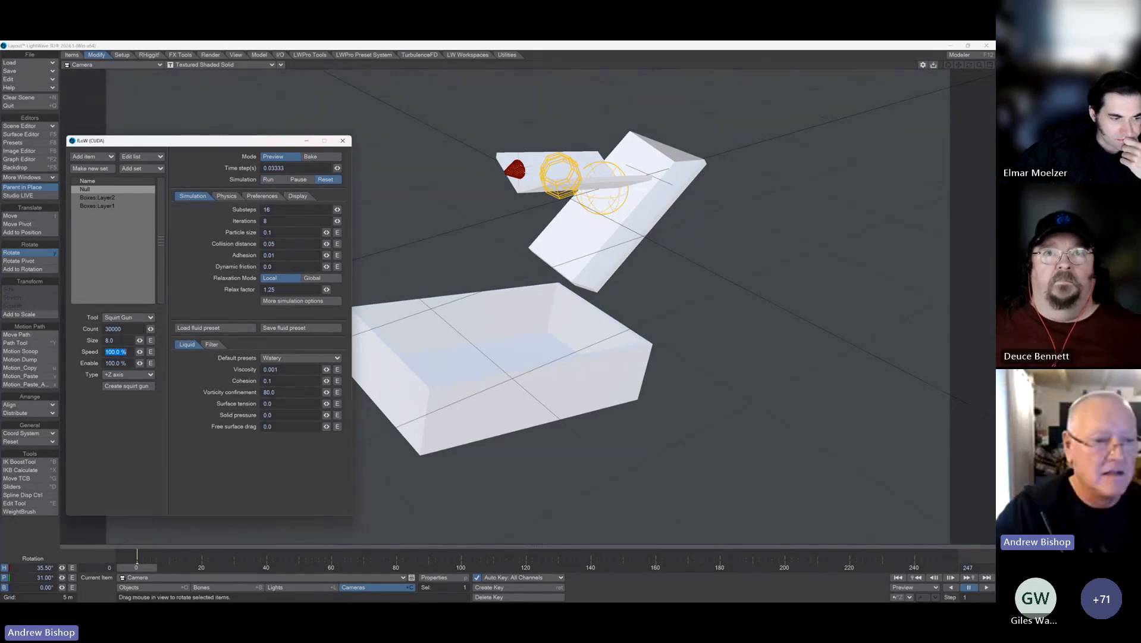
pyautogui.moveTo(140, 340); pyautogui.dragTo(144, 340)
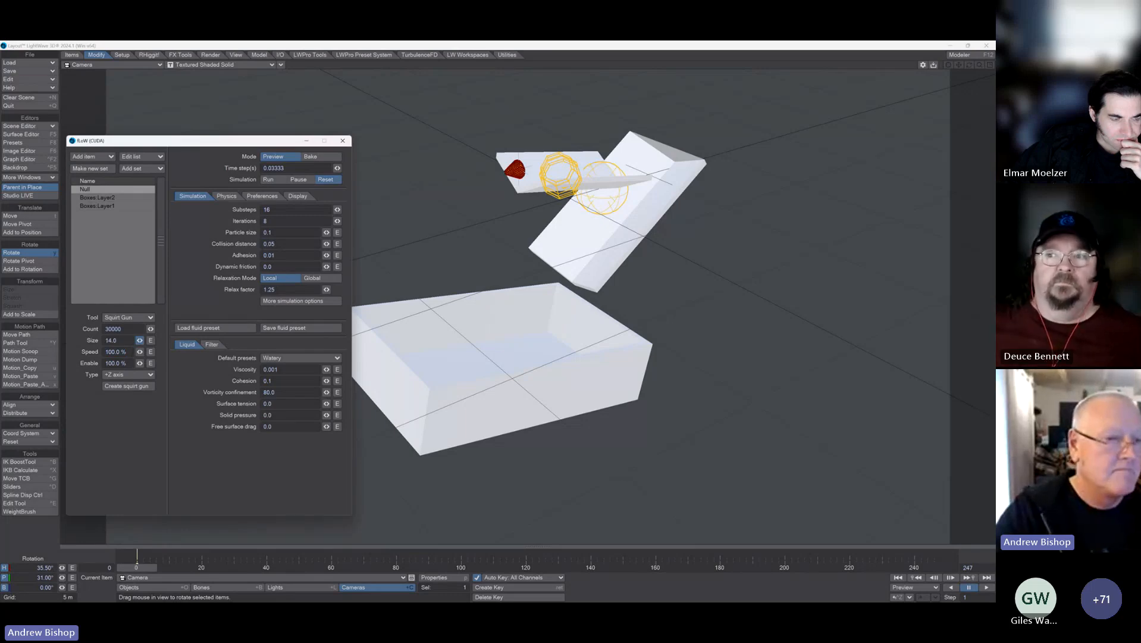
pyautogui.moveTo(143, 340); pyautogui.dragTo(138, 341)
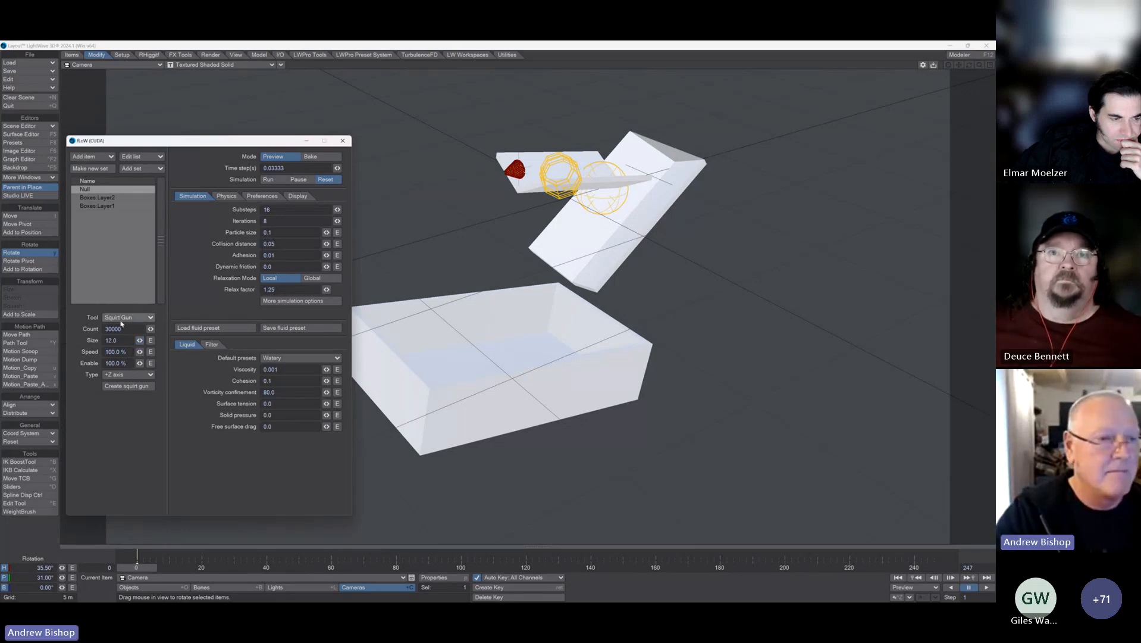
pyautogui.moveTo(107, 329); pyautogui.dragTo(98, 343)
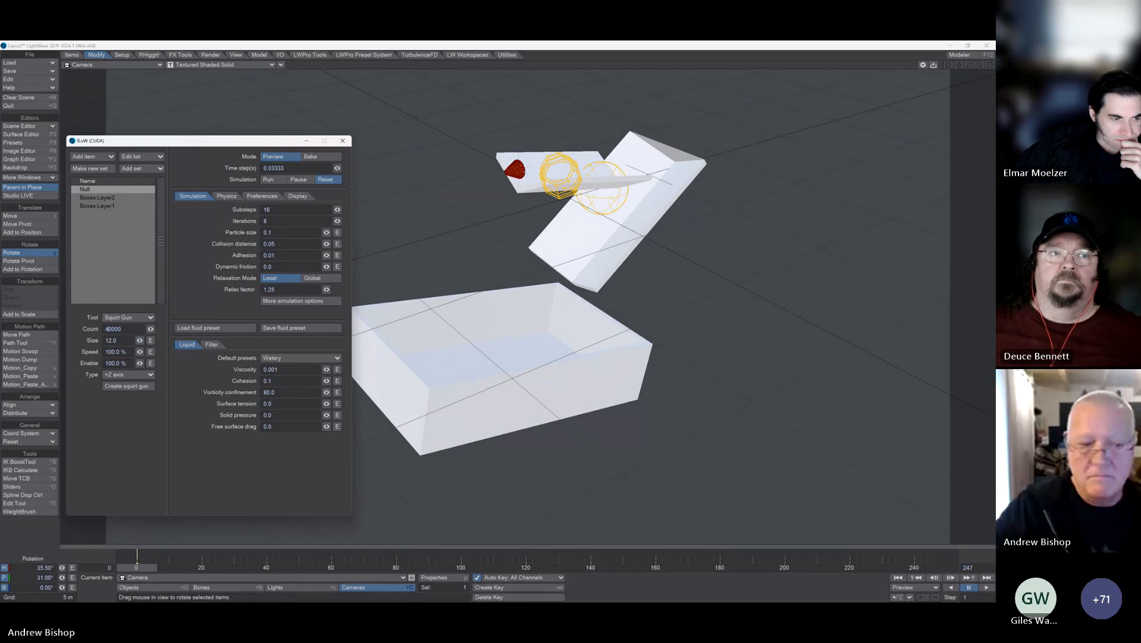
pyautogui.click(273, 181)
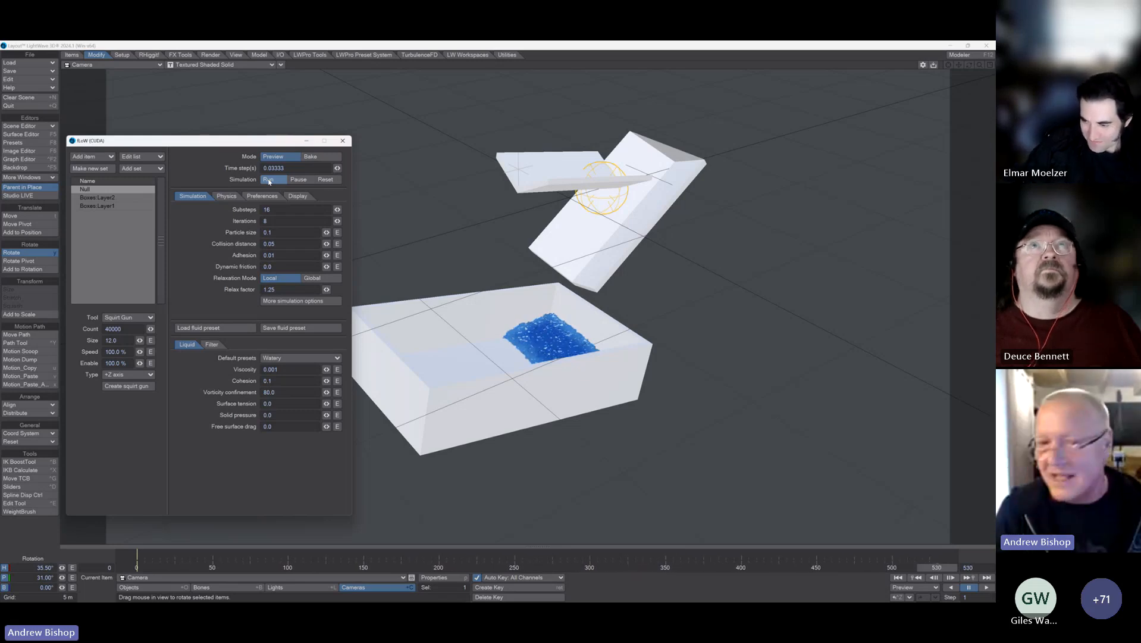
# Step: Switch to the Microsoft Teams meeting window and stop sharing the screen
pyautogui.click(950, 547)
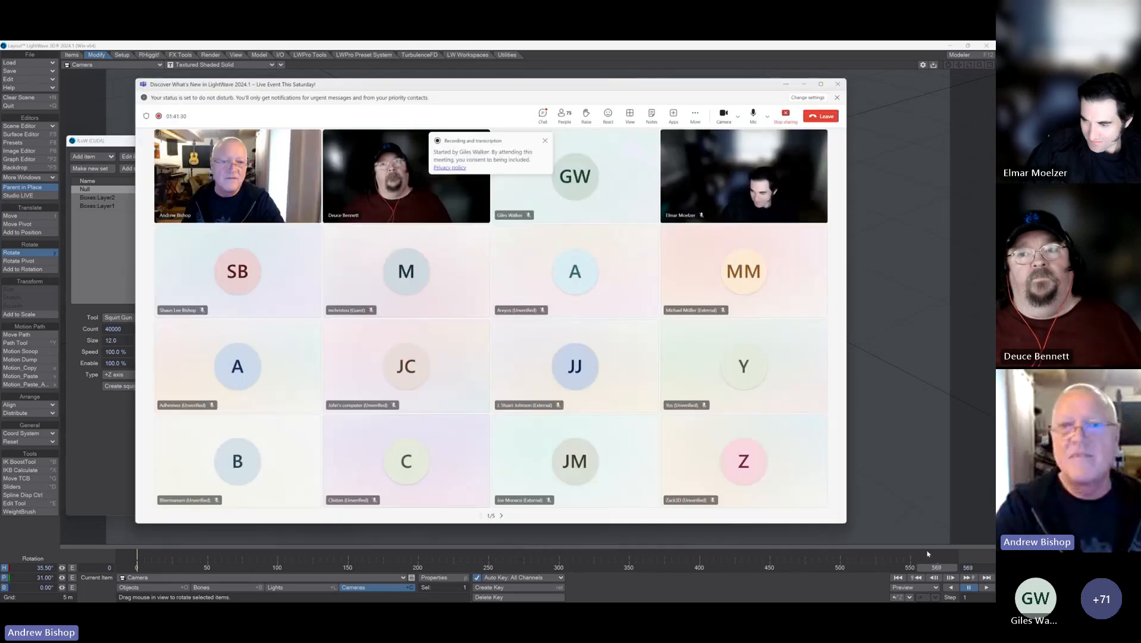
pyautogui.click(785, 121)
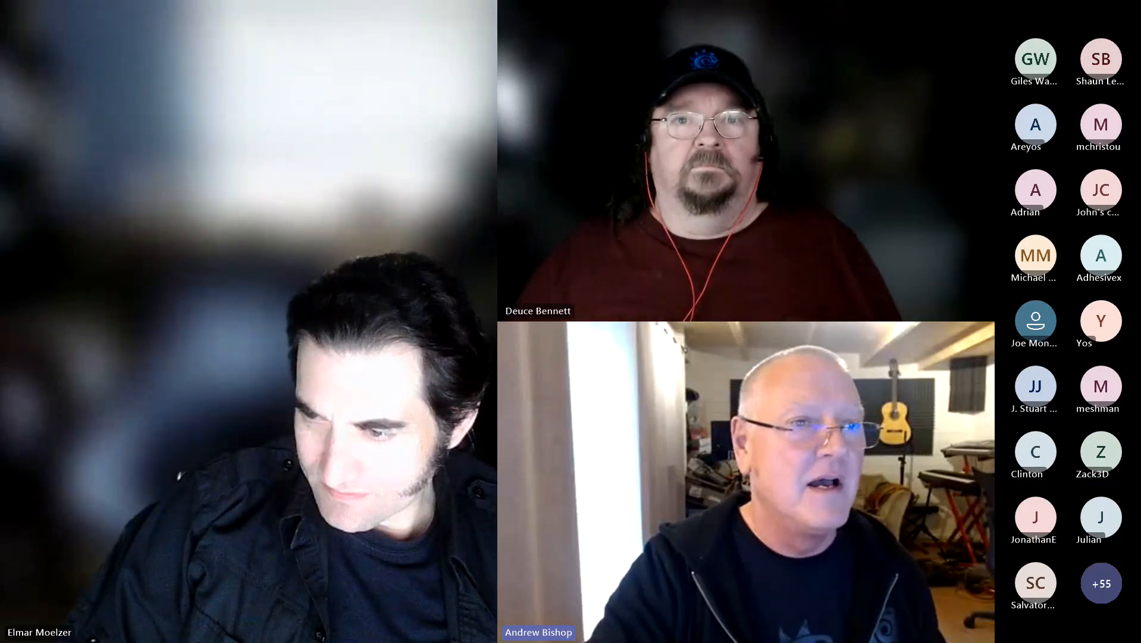